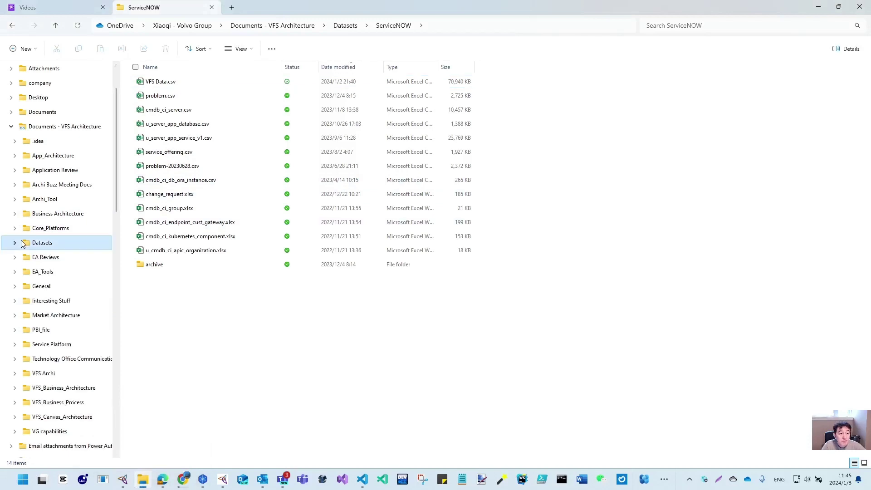
# Locate the Protege_3.5 installation folder in Program Files on Local Disk (C:).
pyautogui.click(11, 126)
pyautogui.scroll(-10, 18, 388)
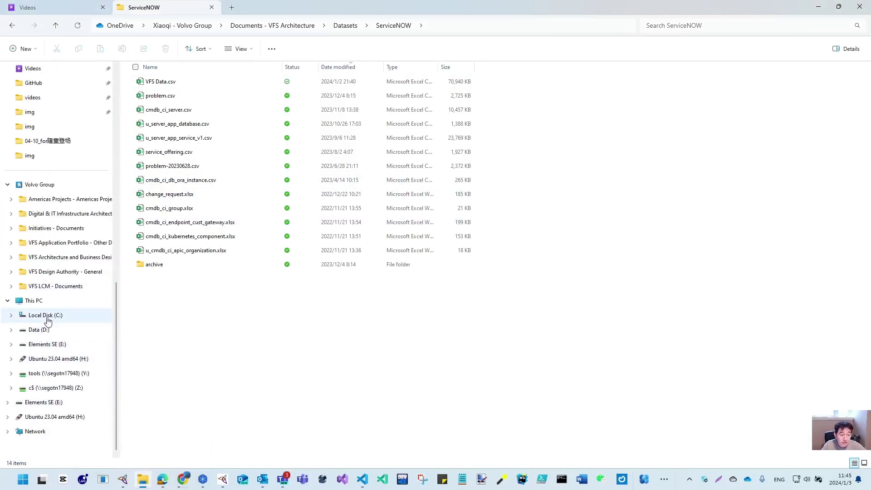
pyautogui.click(45, 314)
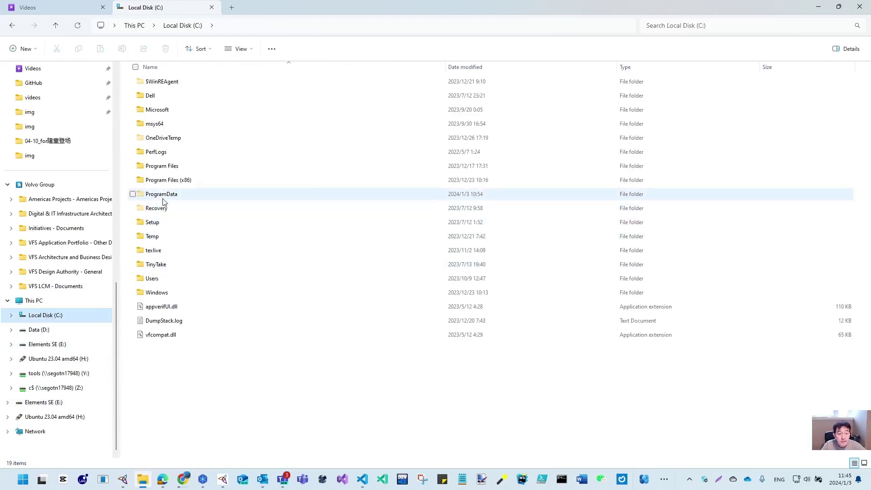
pyautogui.doubleClick(169, 167)
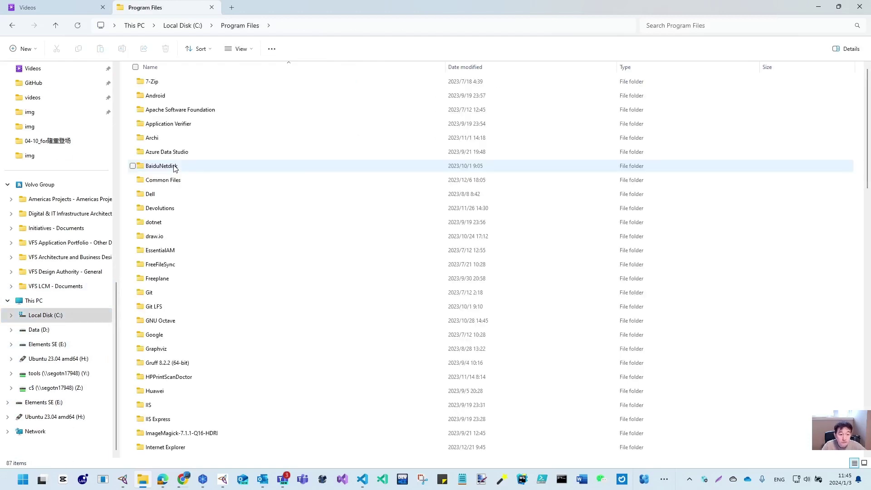
pyautogui.scroll(-15, 182, 327)
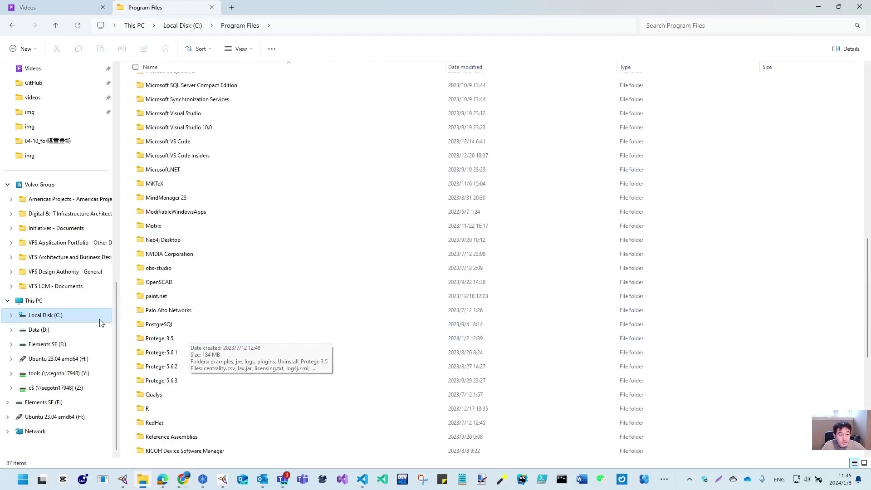
pyautogui.click(156, 341)
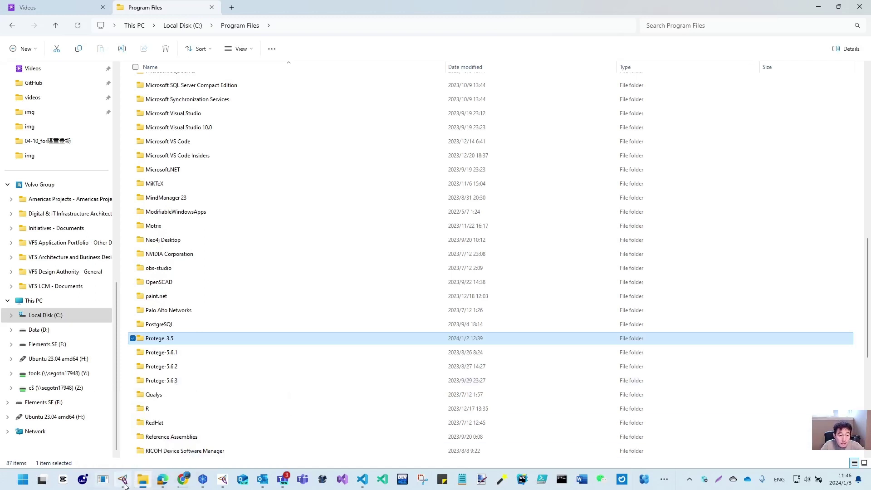
pyautogui.moveTo(124, 484)
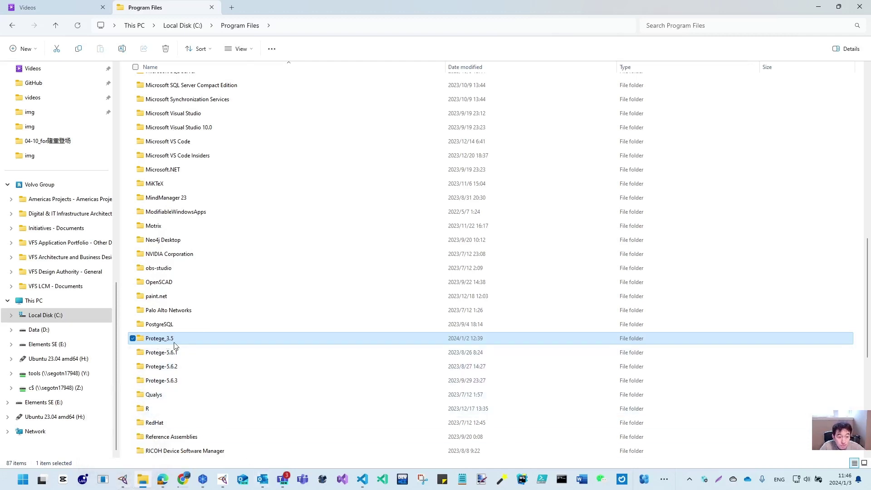
# Return to the Chrome download page, open the Essential Protege Ontology Editor's set-up notes in a new tab, and read the Windows instructions.
pyautogui.click(818, 10)
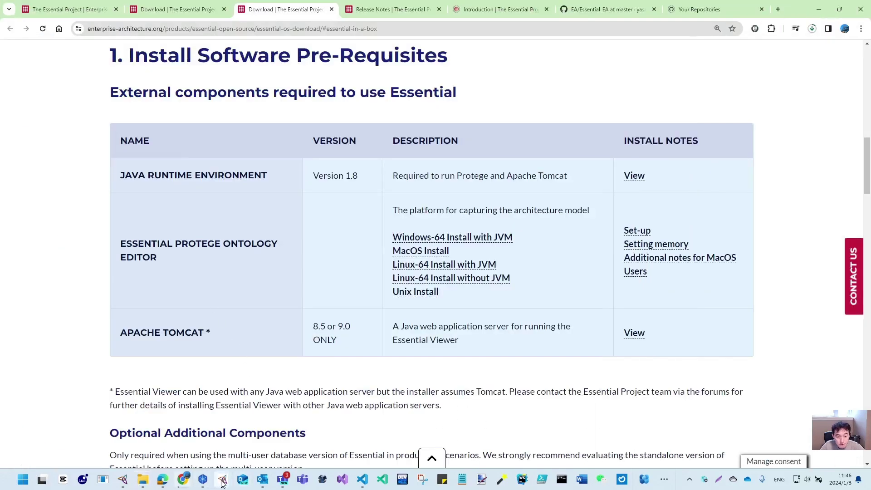
pyautogui.moveTo(222, 482)
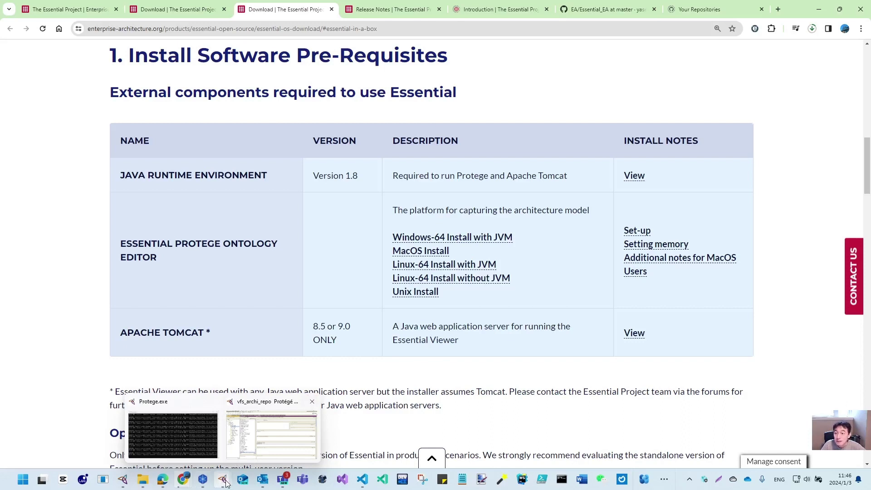
pyautogui.rightClick(641, 235)
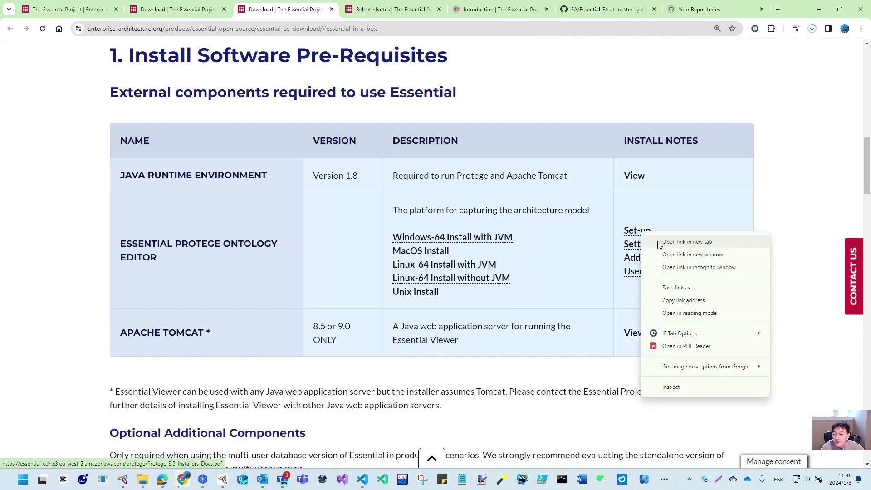
pyautogui.click(655, 241)
pyautogui.click(334, 10)
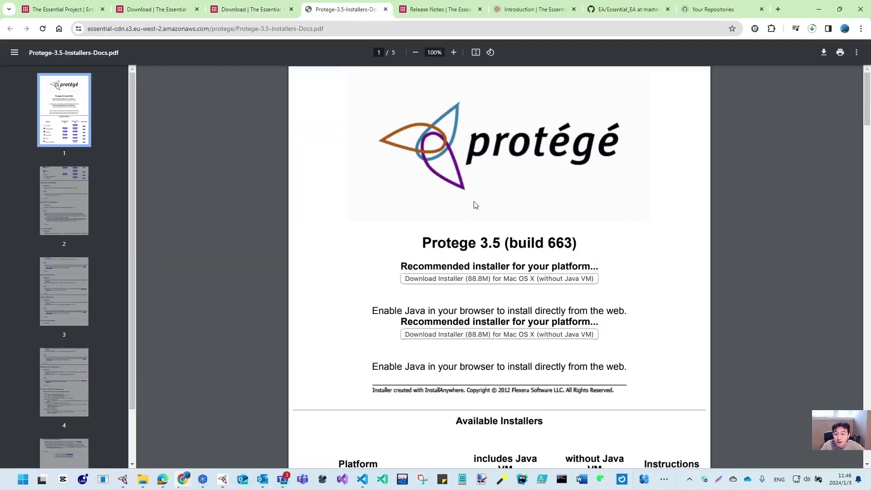
pyautogui.moveTo(866, 98); pyautogui.dragTo(858, 168)
pyautogui.scroll(-3, 384, 120)
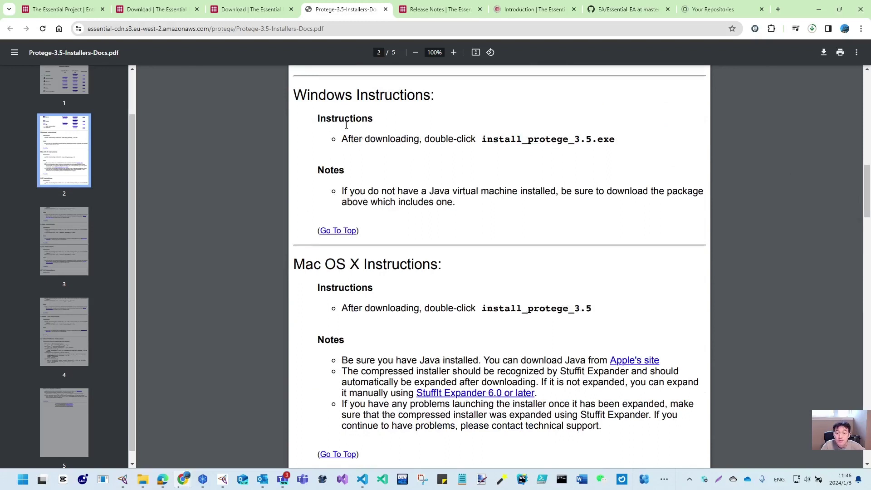
# Check the browser's recent downloads for the Protege installer and open the Downloads folder in File Explorer.
pyautogui.click(812, 29)
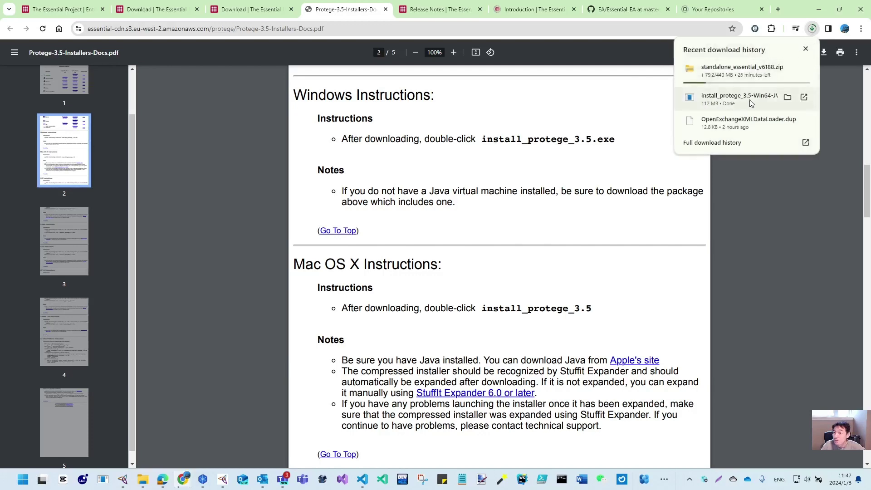
pyautogui.click(142, 479)
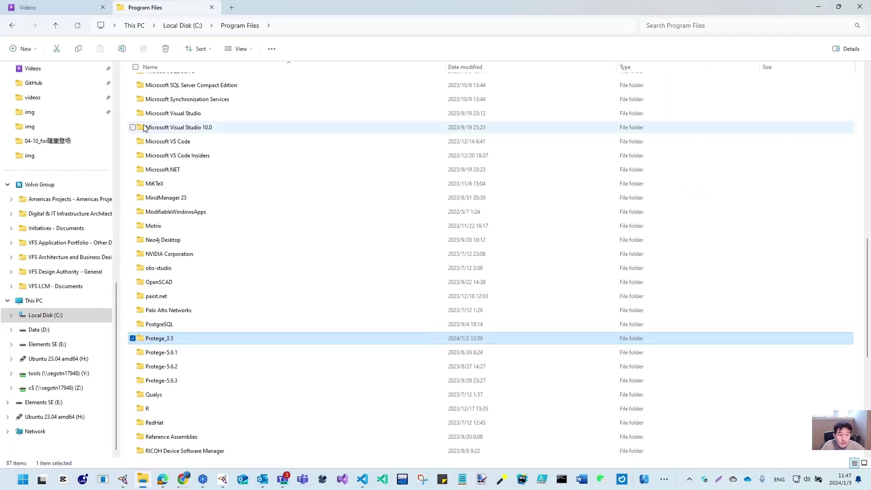
pyautogui.scroll(5, 39, 325)
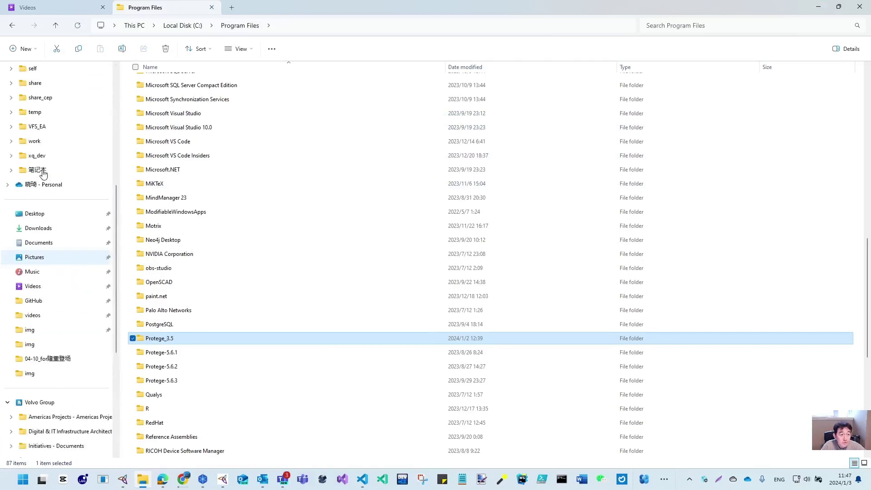
pyautogui.click(36, 228)
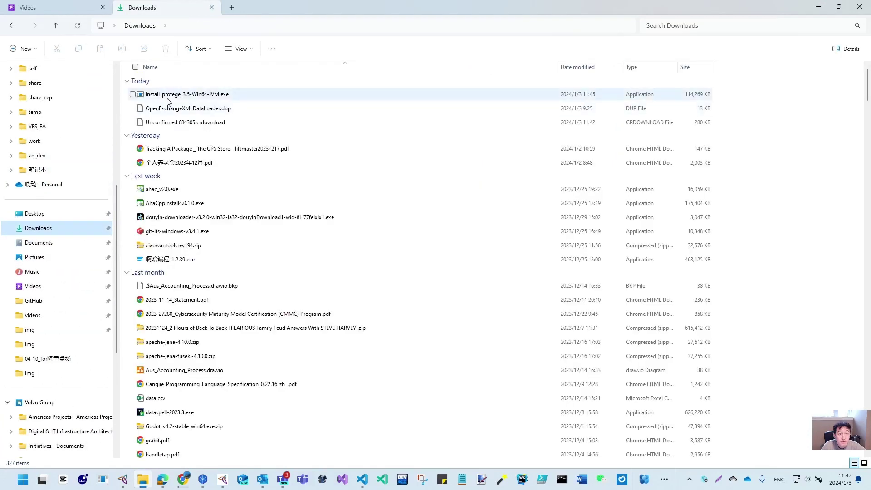
pyautogui.click(211, 96)
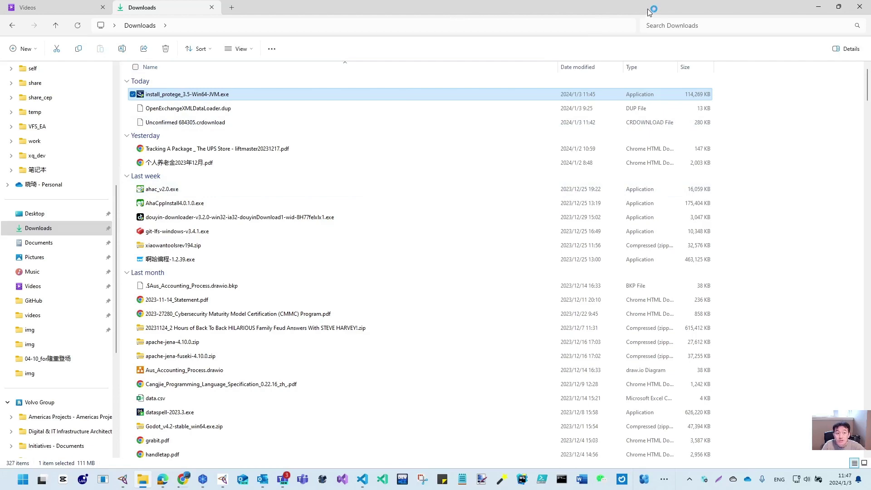
pyautogui.moveTo(648, 9); pyautogui.dragTo(0, 173)
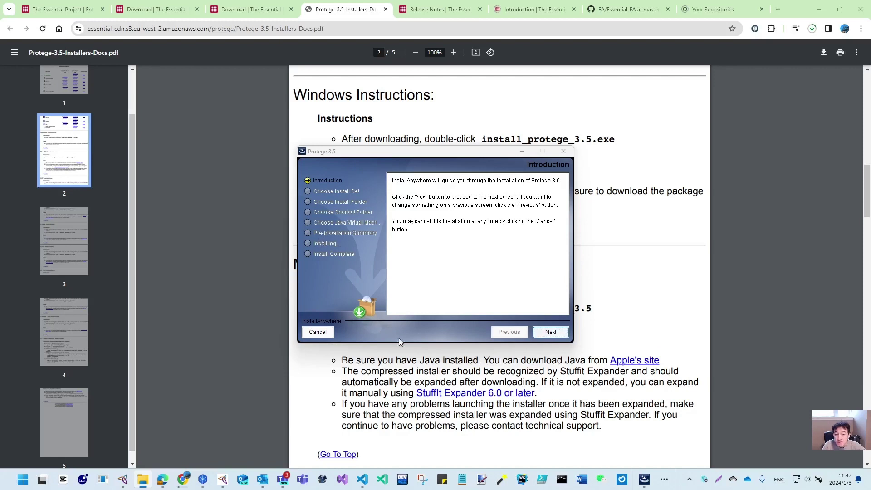
pyautogui.click(319, 331)
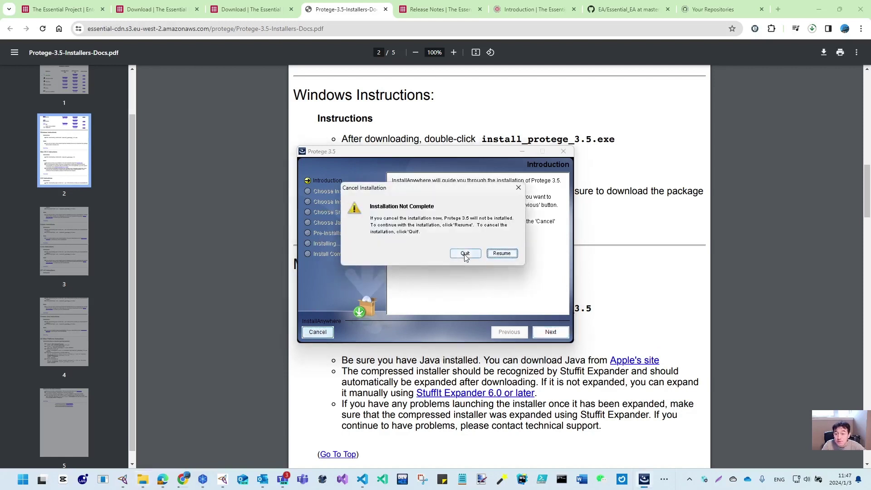
pyautogui.click(464, 254)
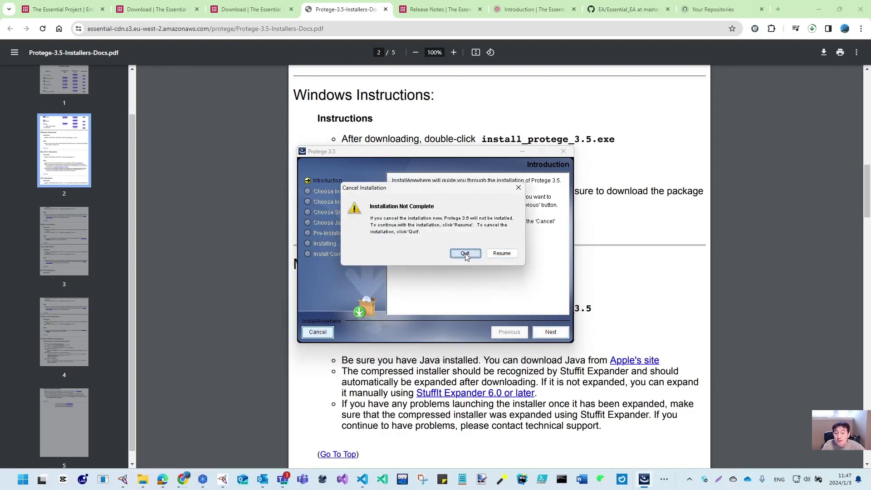
pyautogui.click(465, 254)
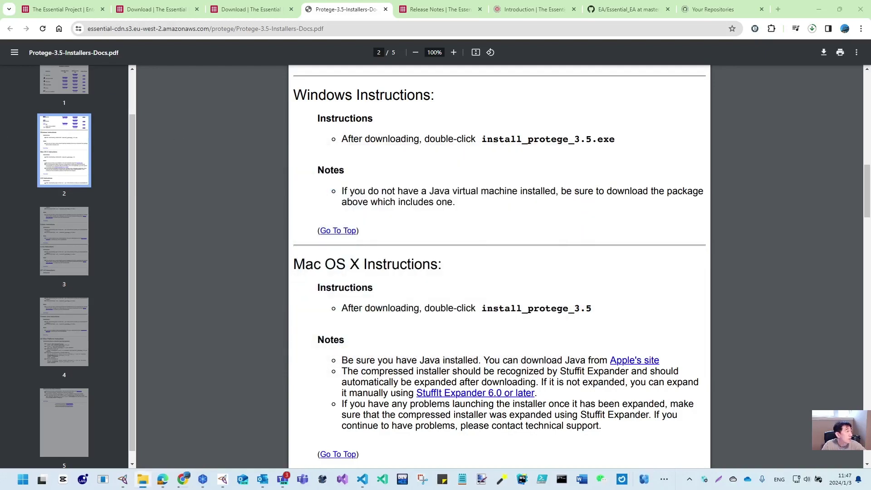
# In a new File Explorer tab, create a folder named Essential_setup_20240103 on the Data (D:) drive and open it.
pyautogui.moveTo(0, 290); pyautogui.dragTo(358, 1)
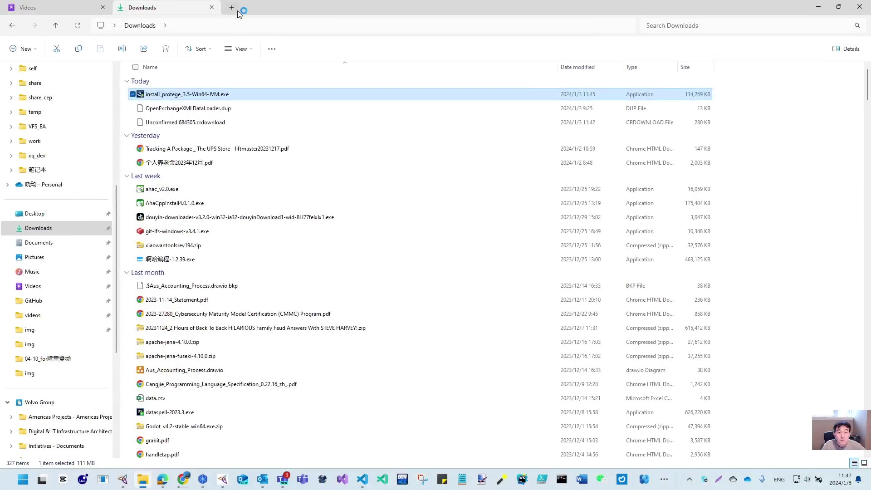
pyautogui.click(232, 7)
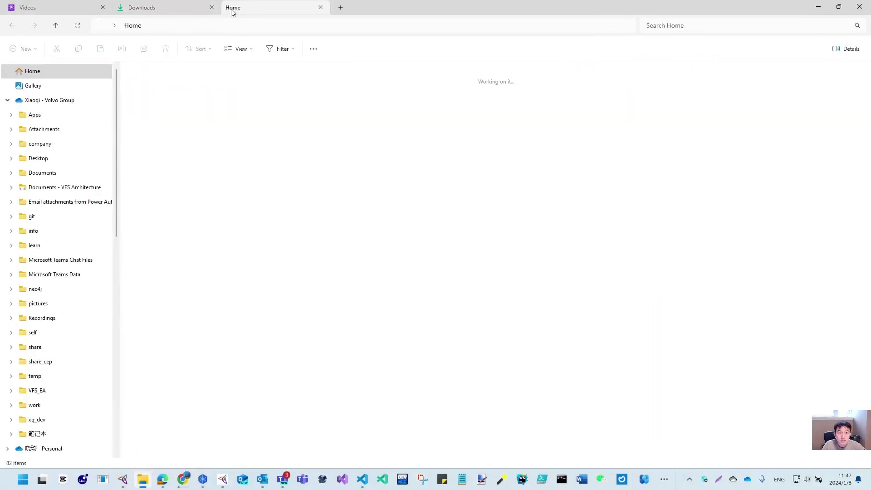
pyautogui.scroll(-8, 41, 385)
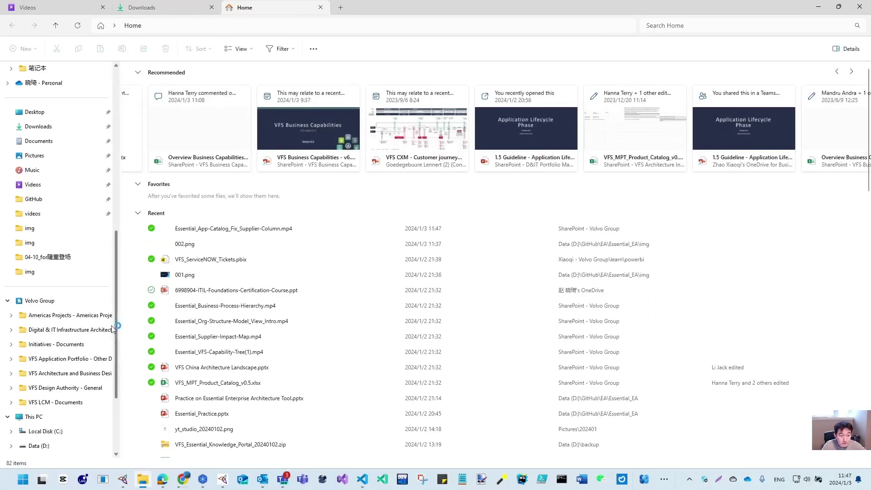
pyautogui.click(37, 443)
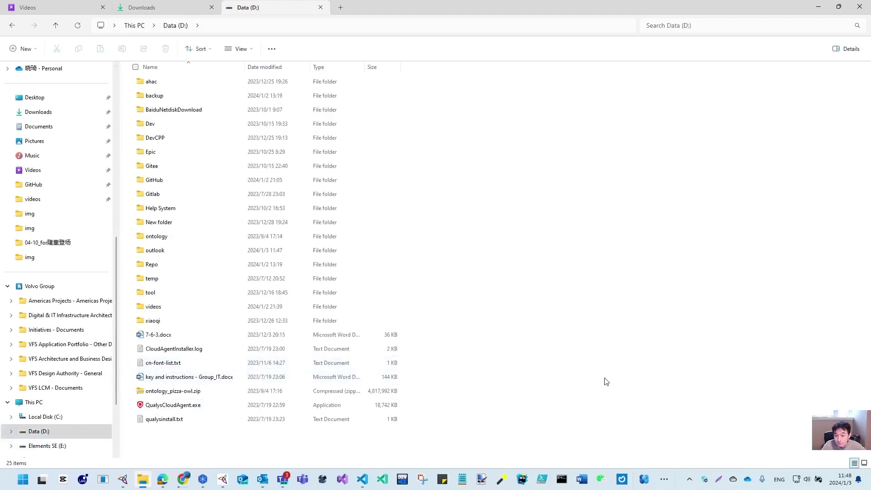
pyautogui.rightClick(606, 381)
pyautogui.moveTo(654, 339)
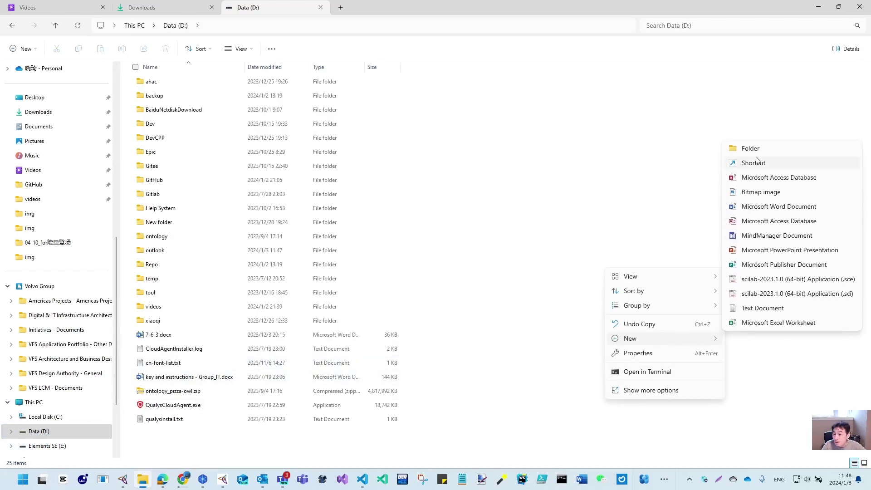
pyautogui.click(756, 152)
pyautogui.write('E')
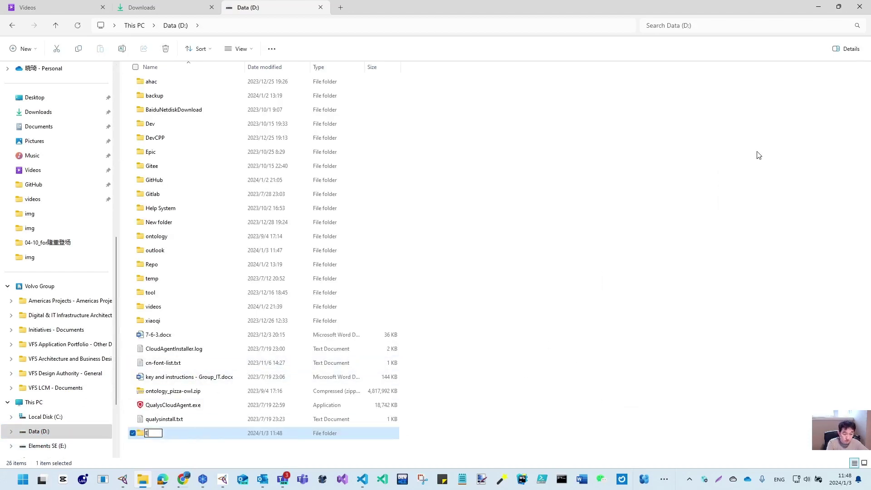
pyautogui.write('ssential_')
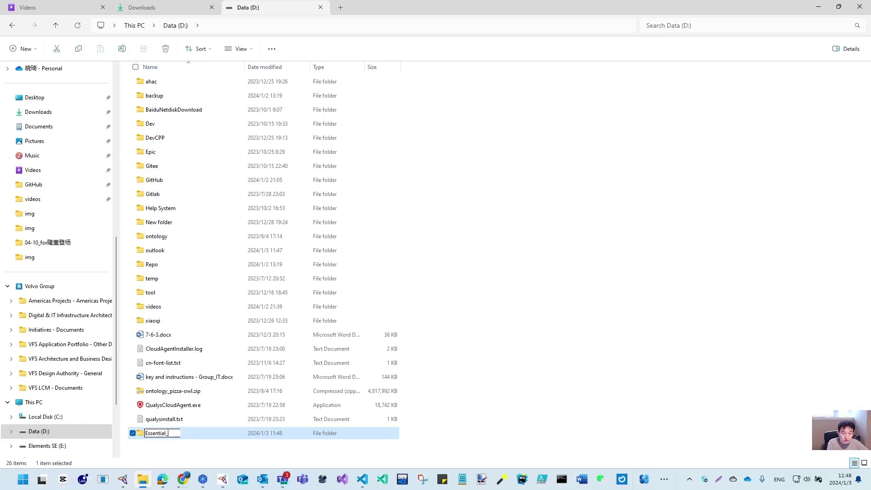
pyautogui.write('setup_20240103')
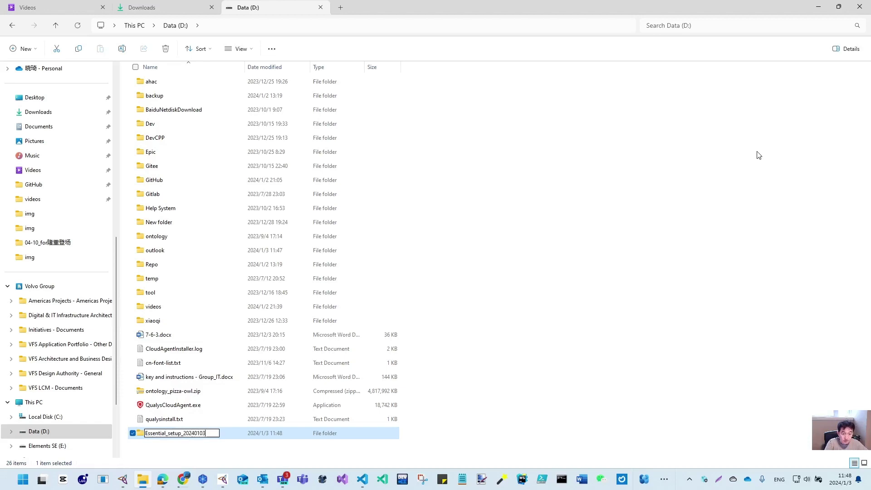
pyautogui.press('Return')
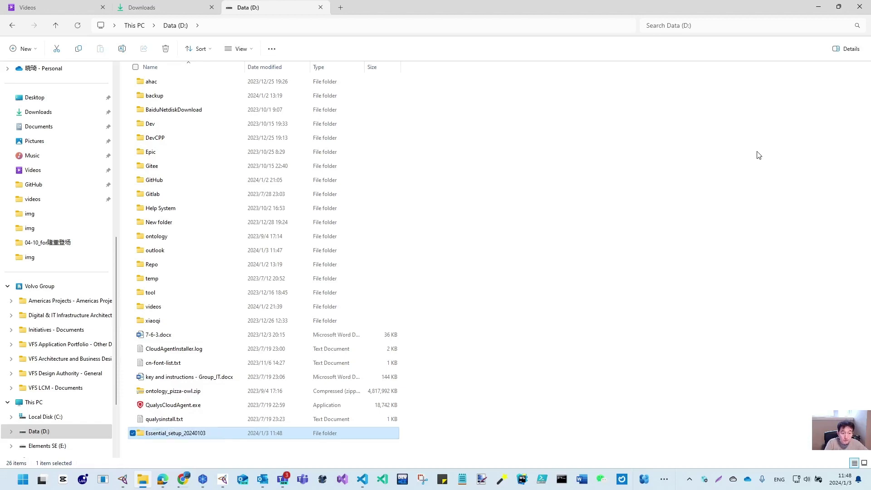
pyautogui.press('Return')
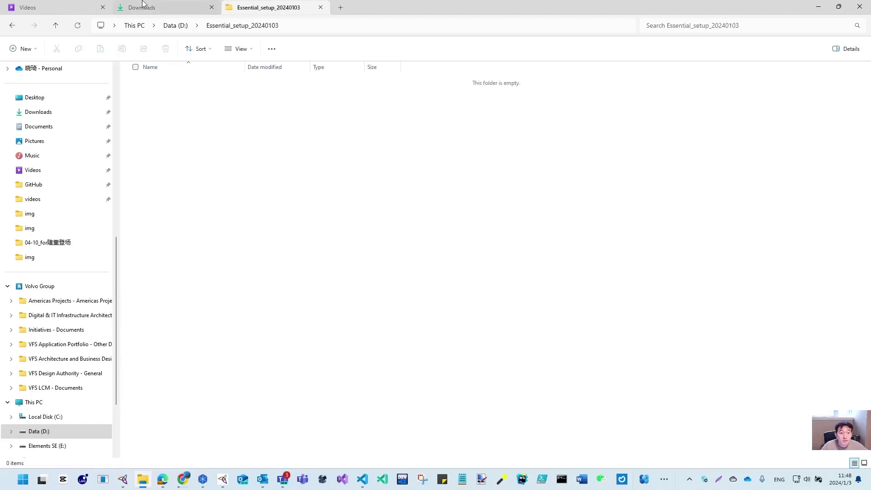
# Copy install_protege_3.5-Win64-JVM.exe from Downloads into the Essential_setup_20240103 folder and return to Chrome.
pyautogui.click(142, 7)
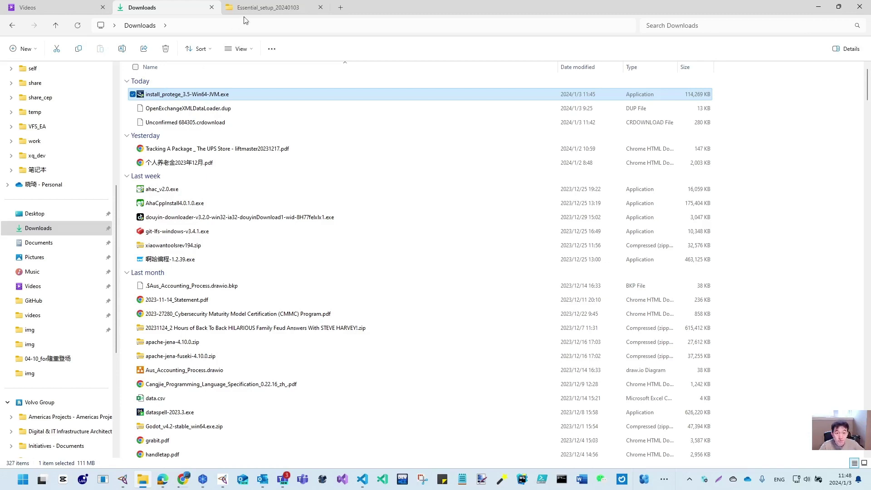
pyautogui.click(302, 7)
pyautogui.rightClick(178, 160)
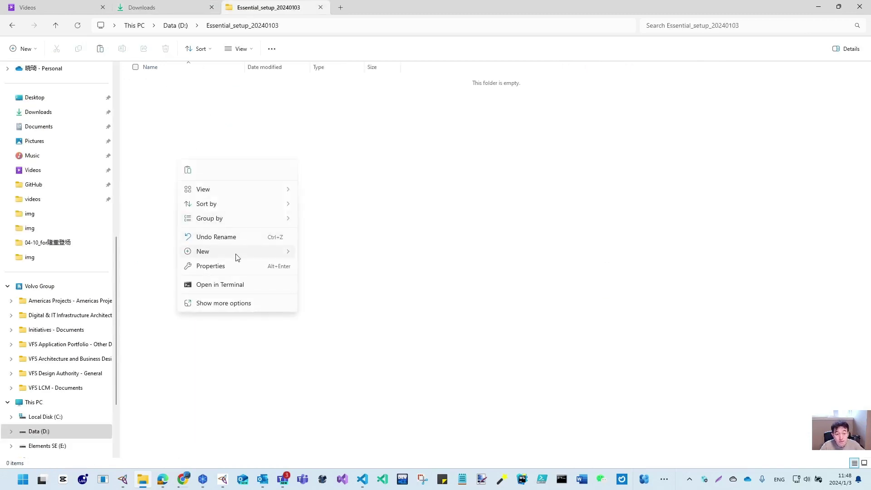
pyautogui.click(213, 117)
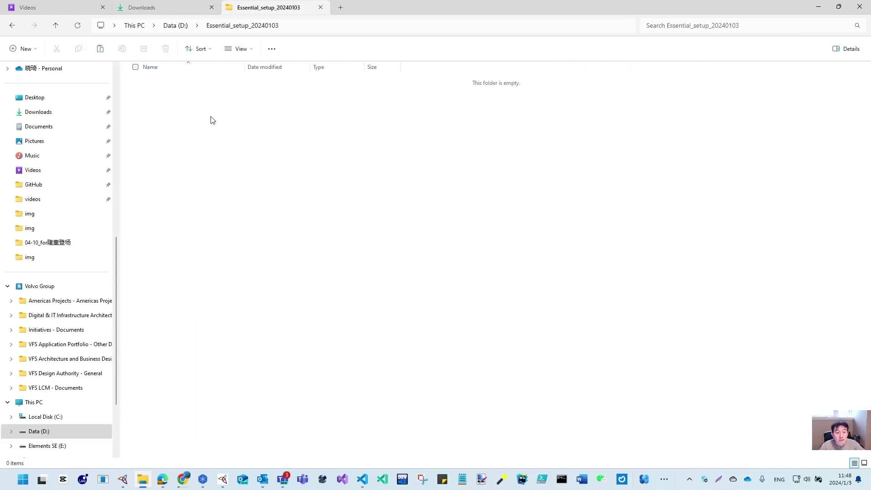
pyautogui.hotkey('ctrl', 'v')
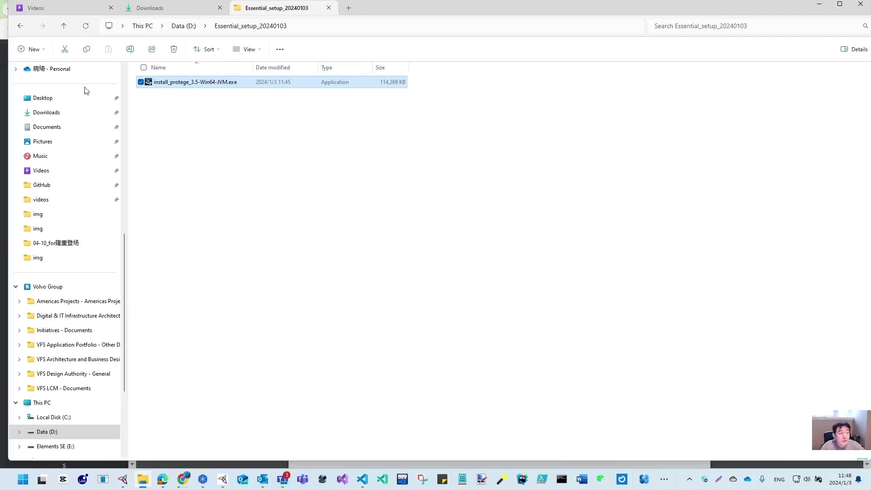
pyautogui.hotkey('alt', 'Tab')
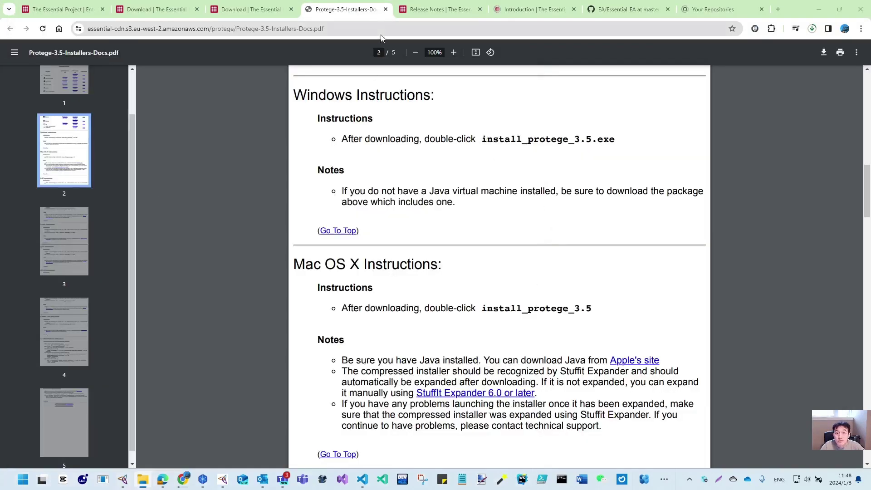
# Close the Protege installer PDF, then open the Protege editor's "Setting memory" install notes in a new tab and switch to it.
pyautogui.click(385, 9)
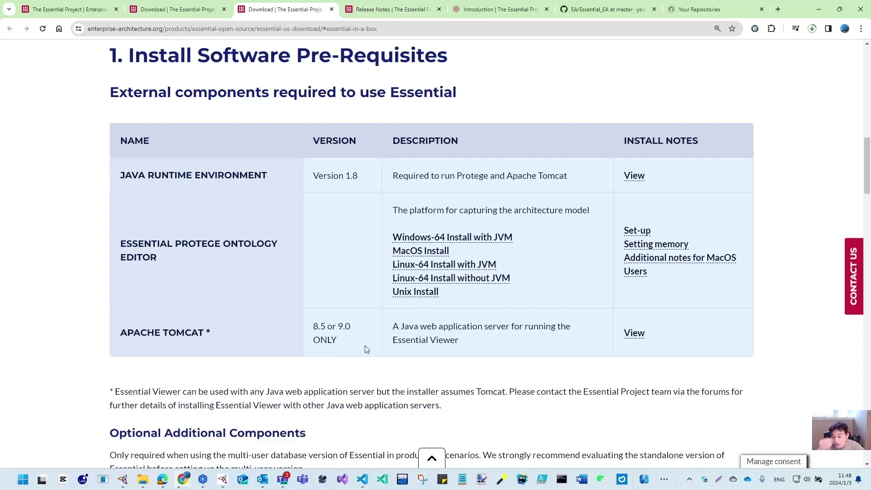
pyautogui.rightClick(667, 248)
pyautogui.click(676, 254)
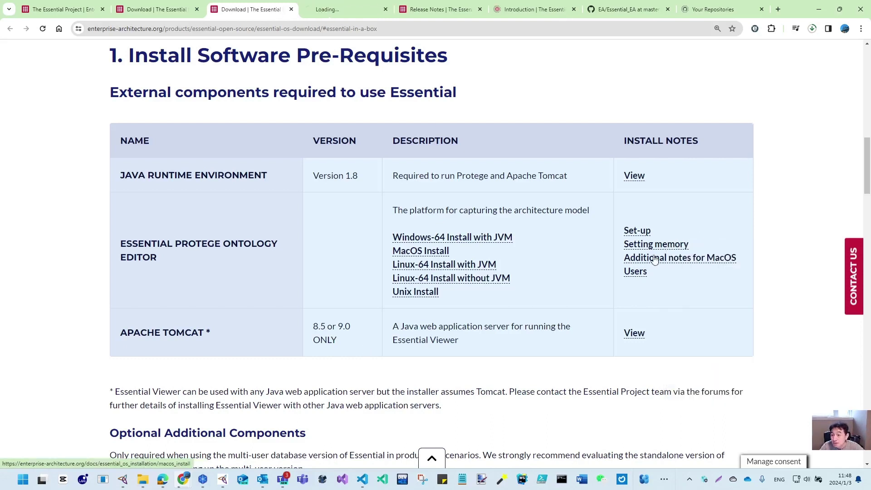
pyautogui.click(342, 15)
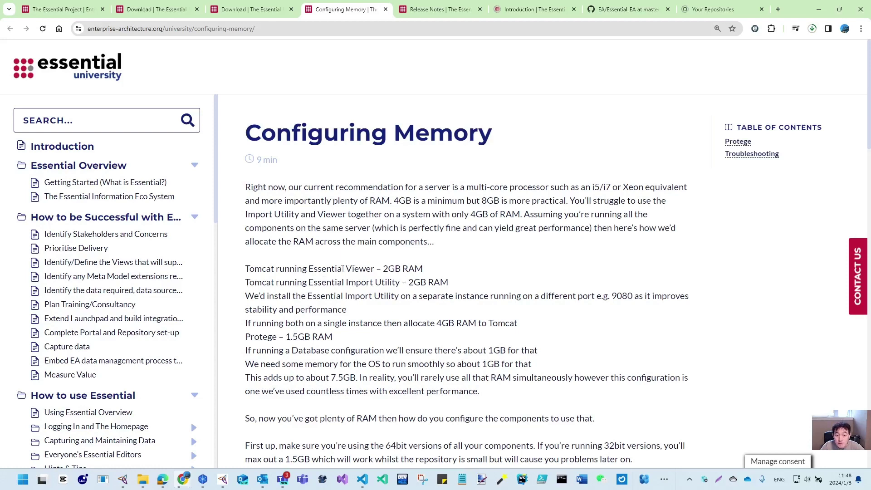
# Read the recommended RAM allocation for Tomcat and Protege and the Windows instructions for setting Protege's maximum Java heap size.
pyautogui.moveTo(383, 269); pyautogui.dragTo(408, 270)
pyautogui.moveTo(436, 324); pyautogui.dragTo(521, 331)
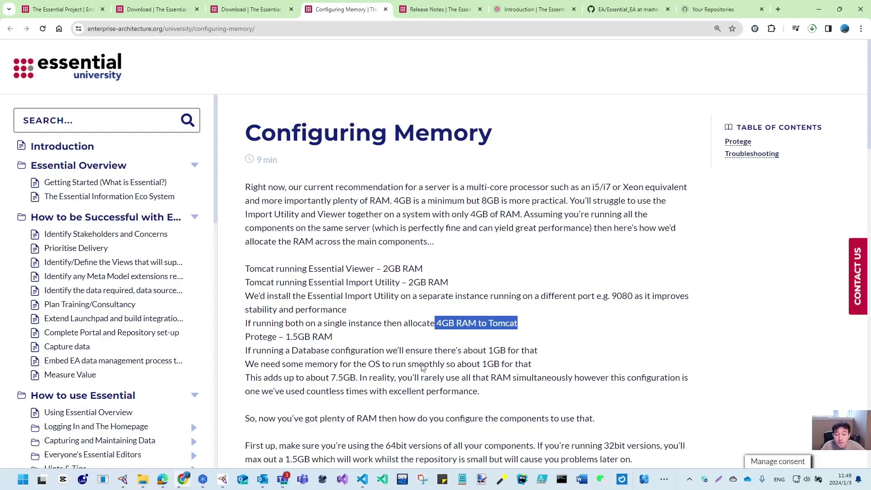
pyautogui.scroll(-2, 540, 378)
pyautogui.scroll(-1, 543, 380)
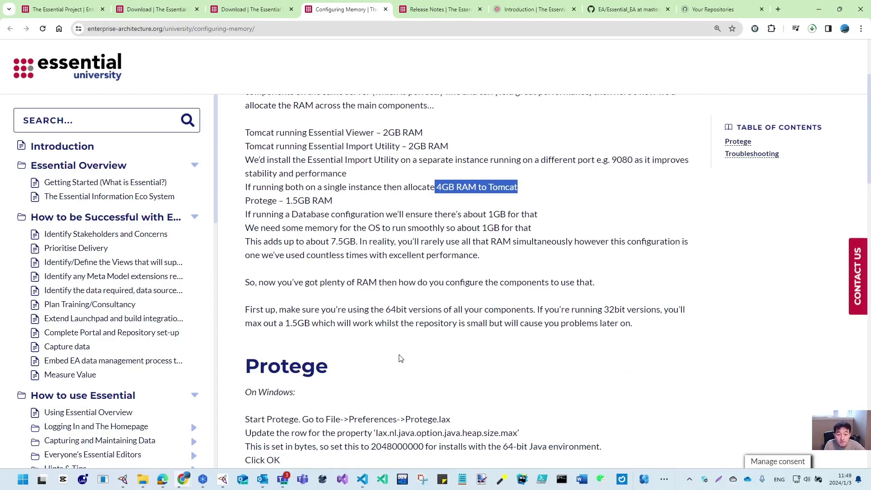
pyautogui.scroll(-2, 404, 358)
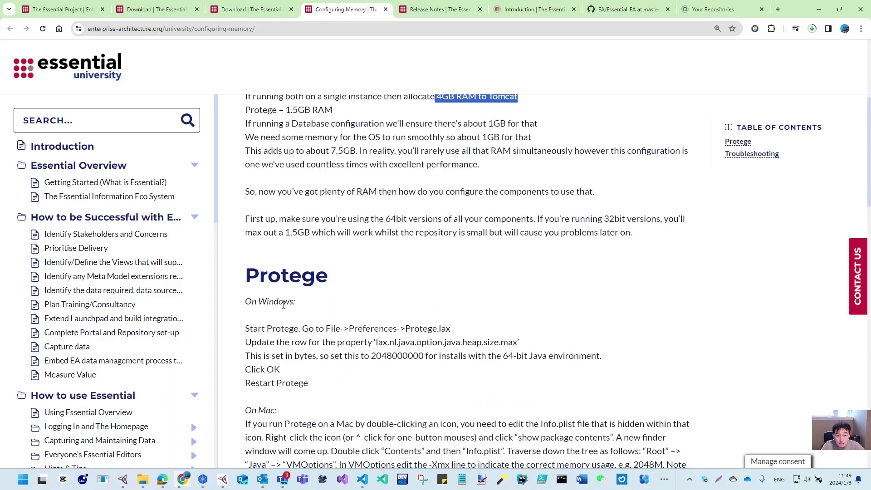
pyautogui.scroll(1, 359, 387)
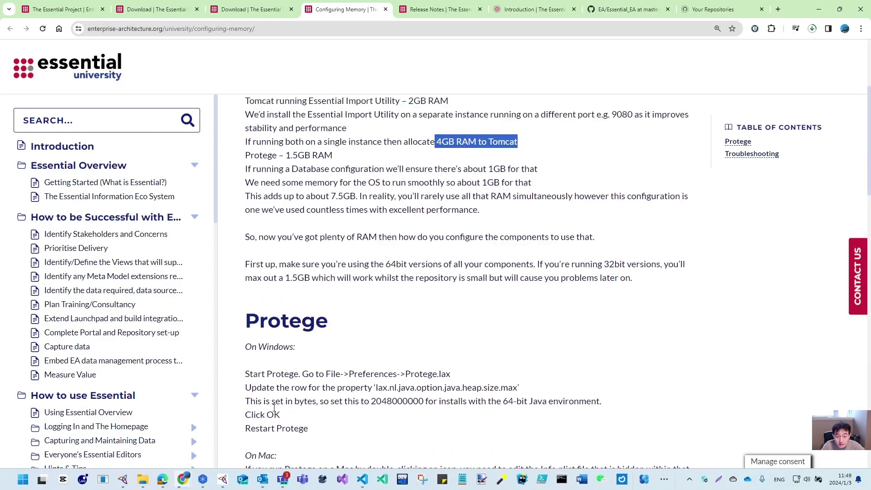
pyautogui.moveTo(370, 401); pyautogui.dragTo(423, 402)
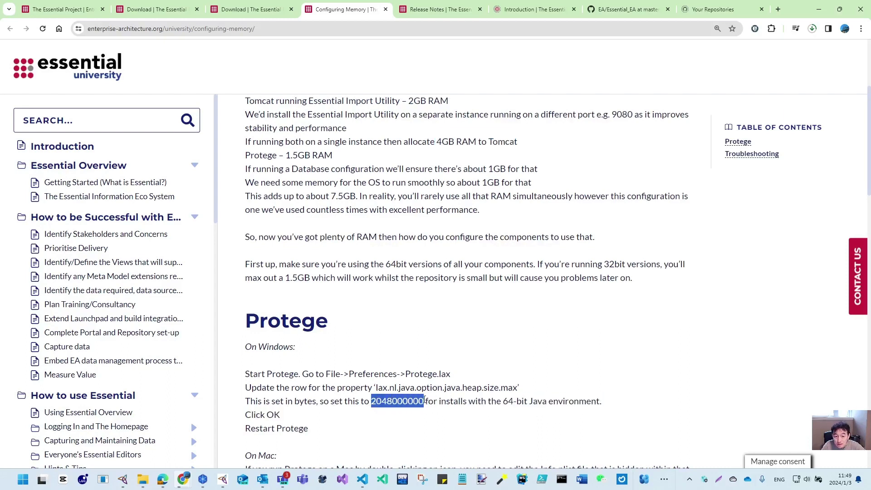
pyautogui.click(393, 401)
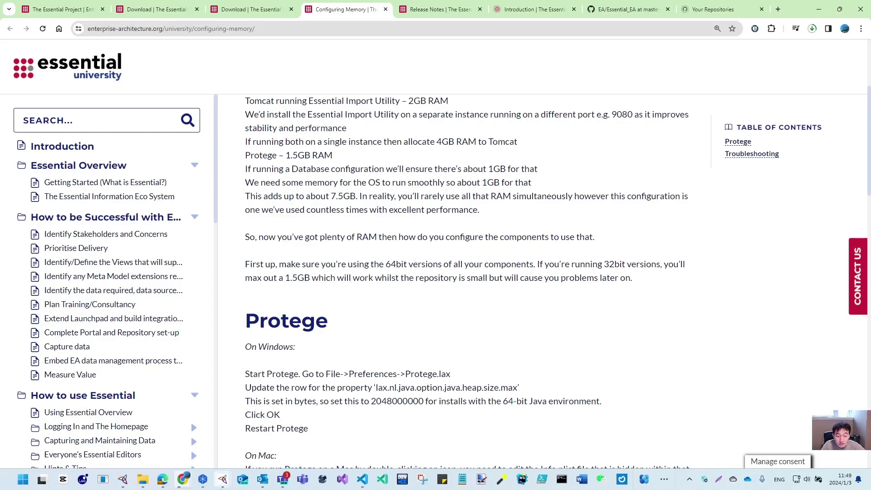
# Switch to Protégé, shrink its window so it sits beside the memory instructions, and collapse EA_Class in the class hierarchy.
pyautogui.click(222, 479)
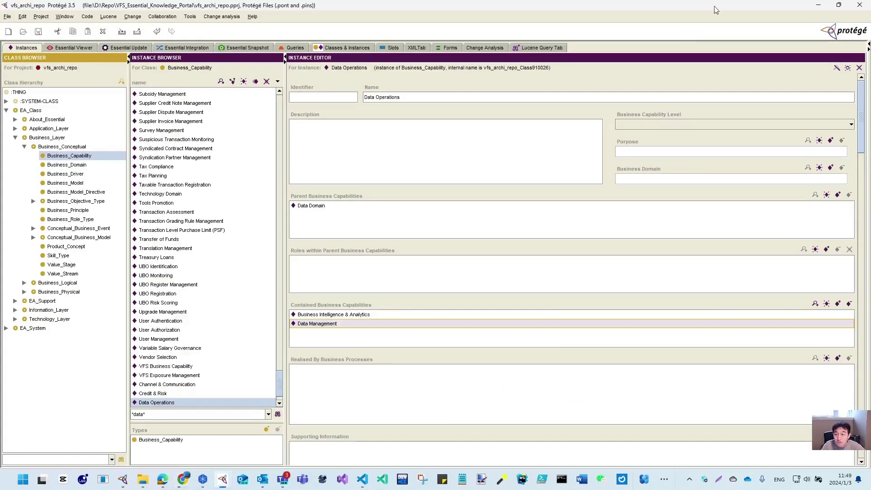
pyautogui.click(838, 5)
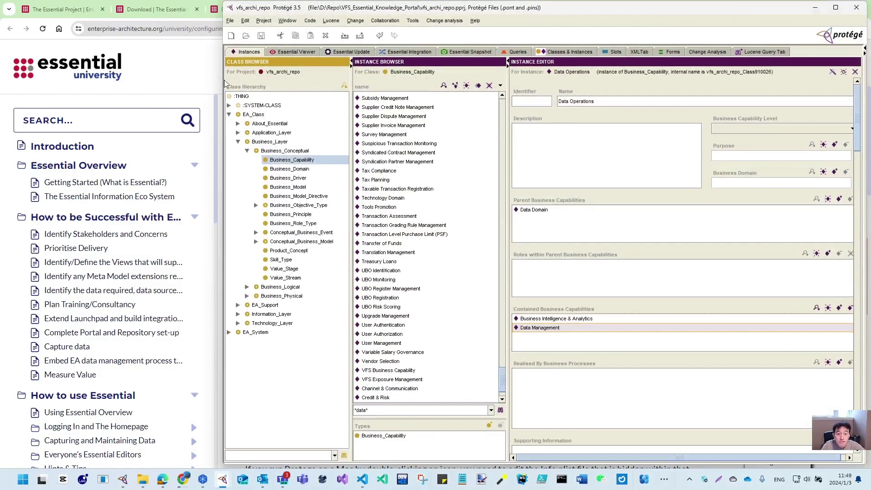
pyautogui.moveTo(224, 81); pyautogui.dragTo(494, 91)
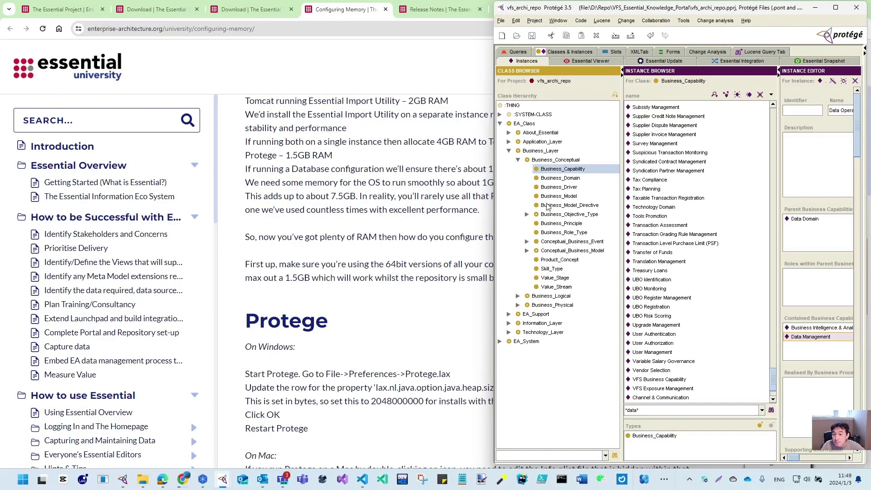
pyautogui.click(499, 124)
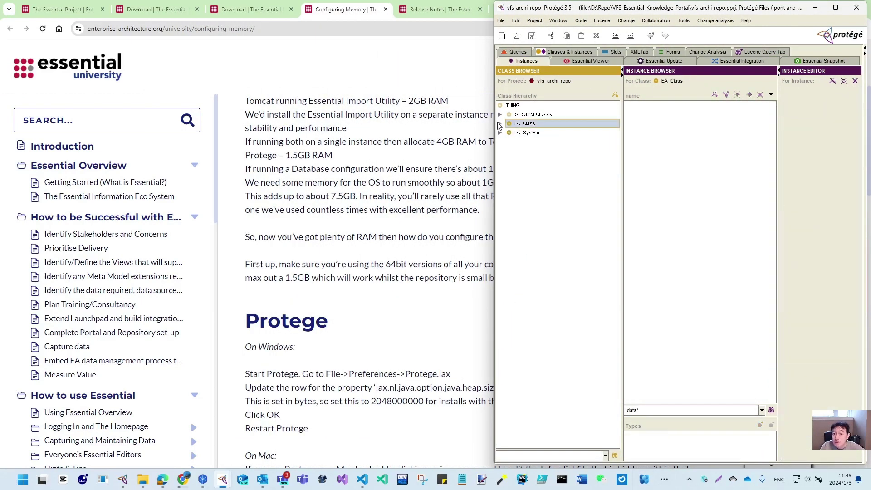
# Check the lax.nl.java.option.java.heap.size.max property under Protege.lax in Protégé's preferences, and close the preferences without saving.
pyautogui.click(501, 22)
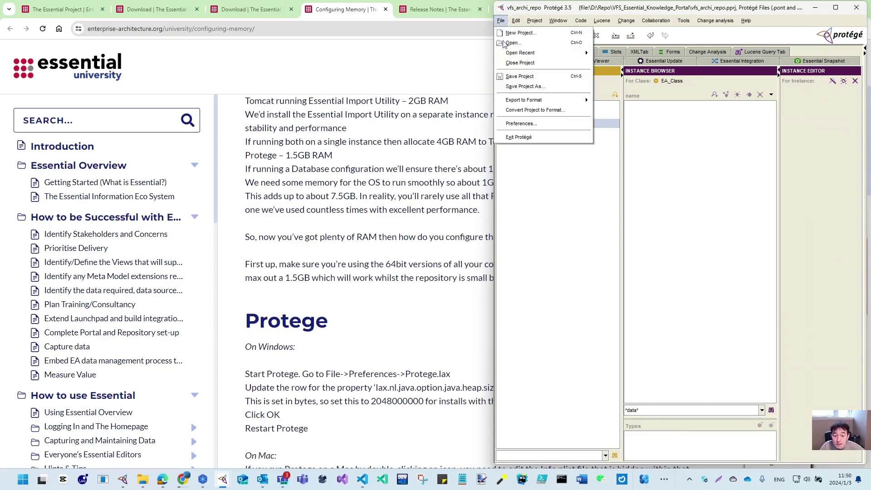
pyautogui.click(521, 124)
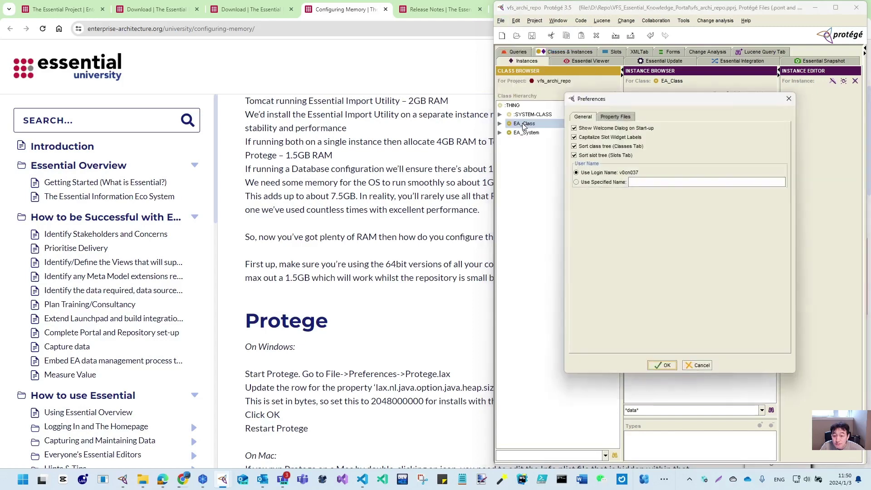
pyautogui.click(616, 118)
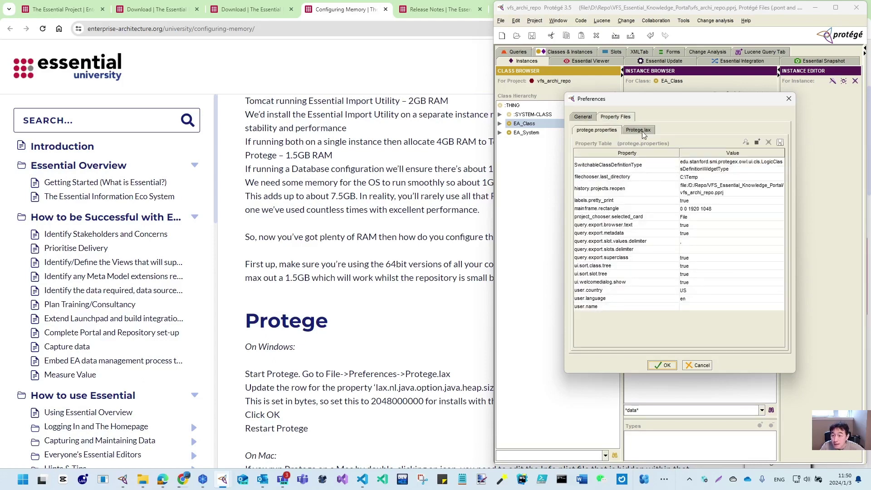
pyautogui.click(641, 131)
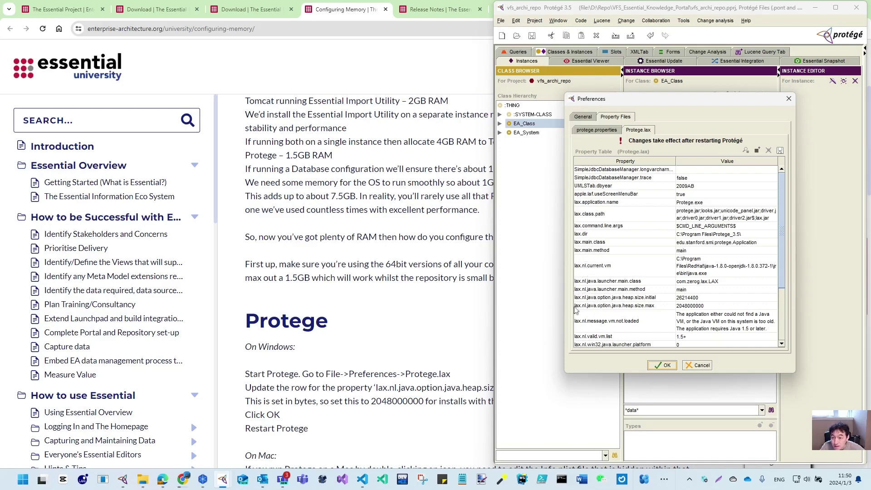
pyautogui.click(644, 306)
pyautogui.click(429, 427)
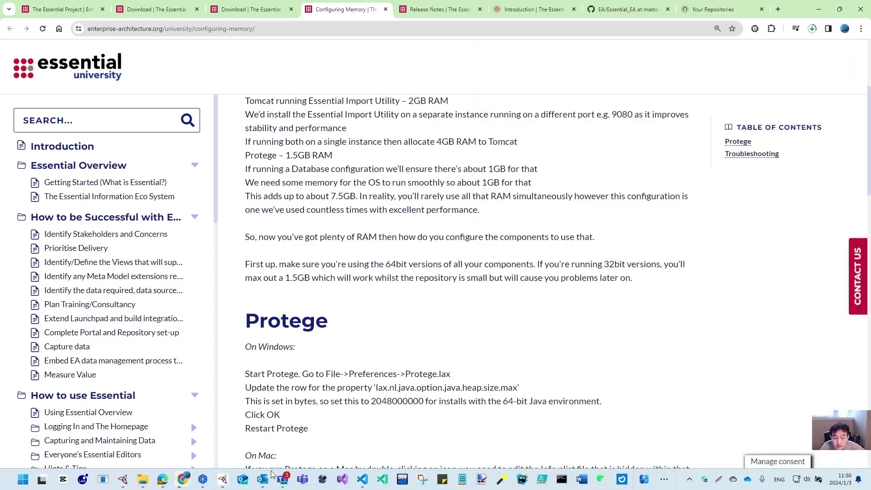
pyautogui.click(222, 479)
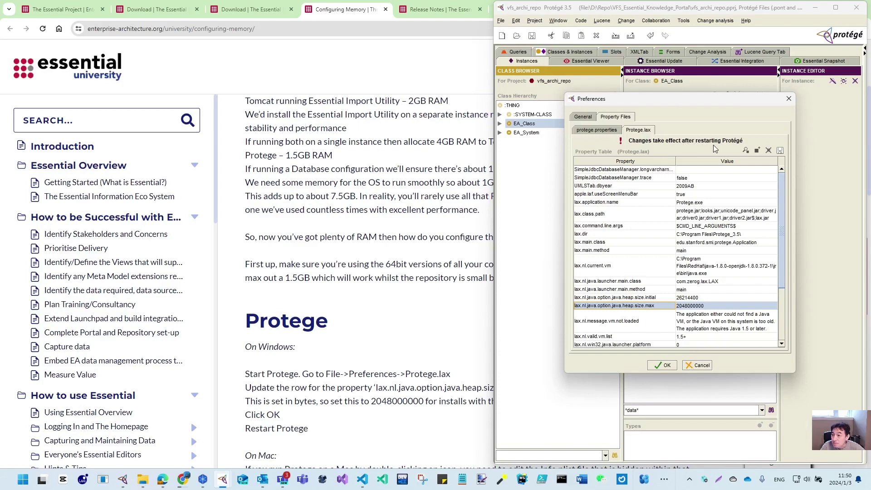
pyautogui.click(698, 365)
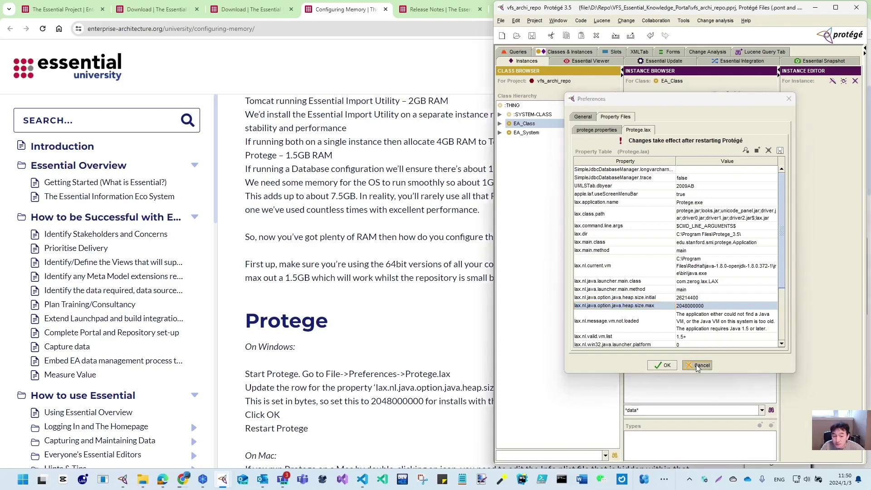
# Return to Chrome and read the rest of the Configuring Memory page, including the Protege server, Tomcat and Troubleshooting guidance.
pyautogui.scroll(-1, 313, 421)
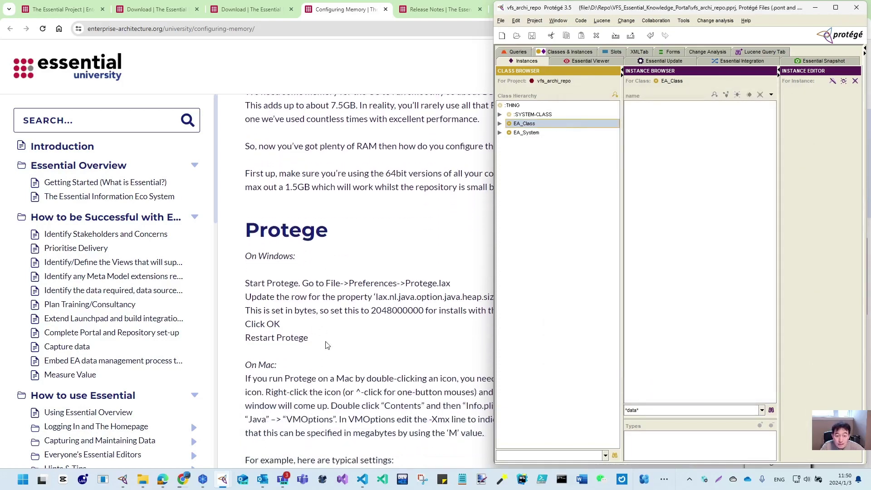
pyautogui.click(328, 347)
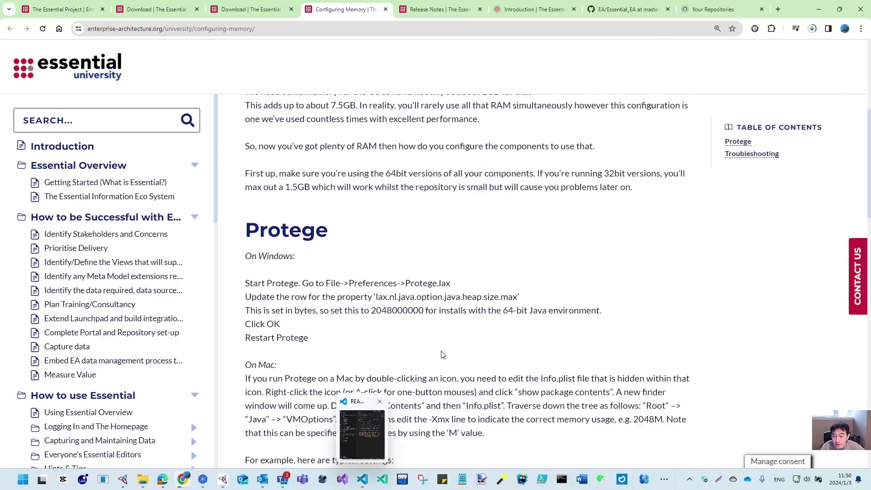
pyautogui.scroll(-3, 511, 395)
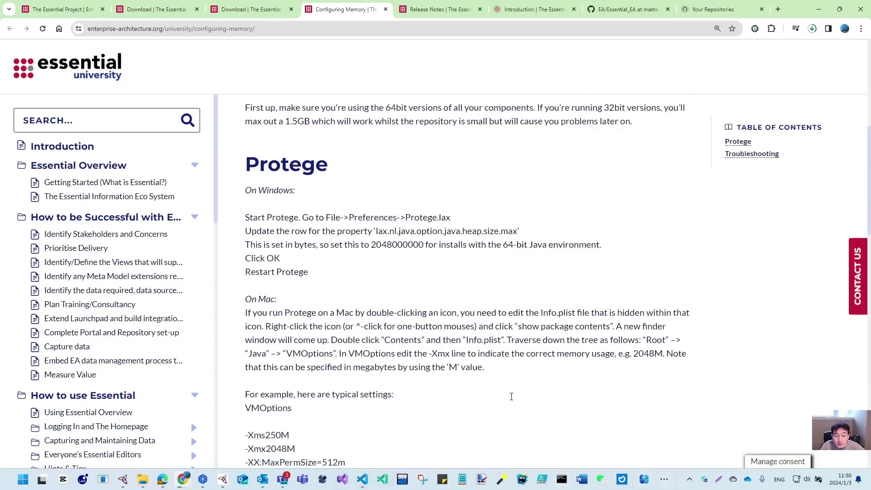
pyautogui.scroll(-2, 460, 372)
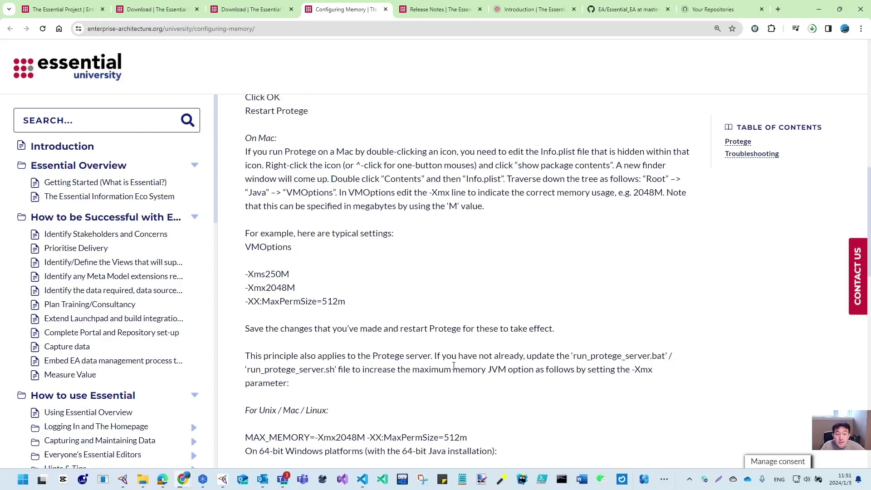
pyautogui.scroll(-12, 444, 358)
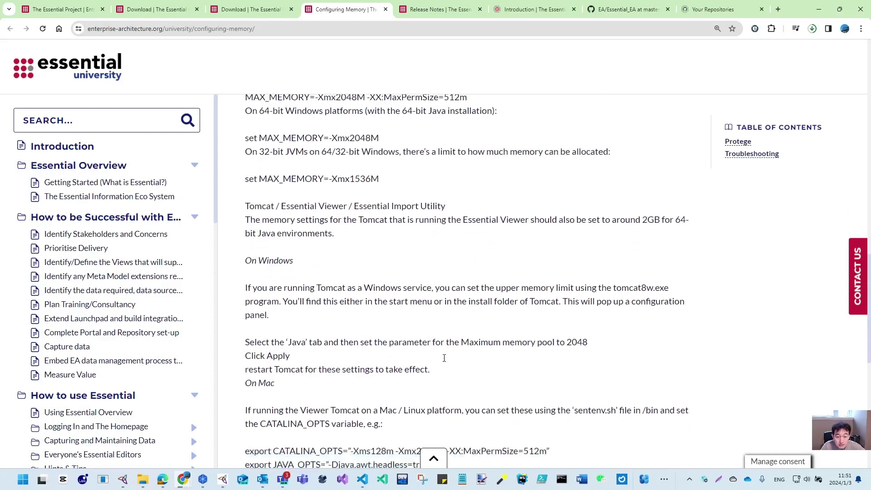
pyautogui.scroll(-3, 444, 358)
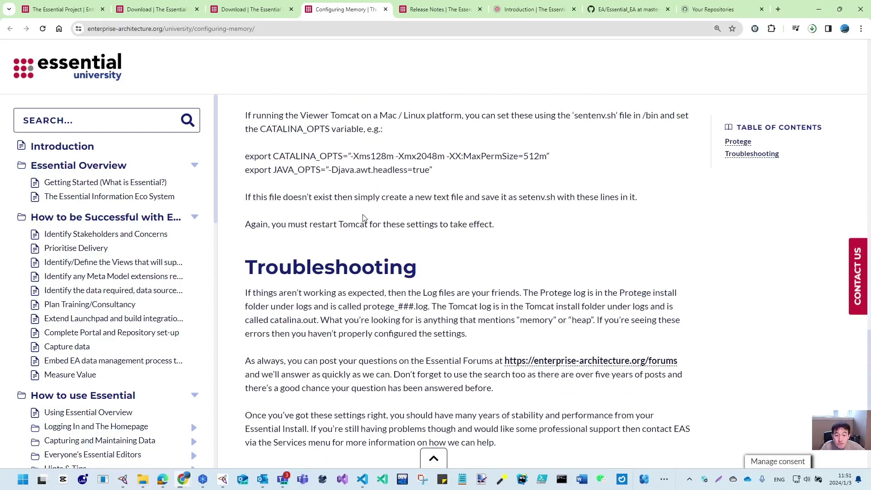
pyautogui.scroll(-2, 362, 218)
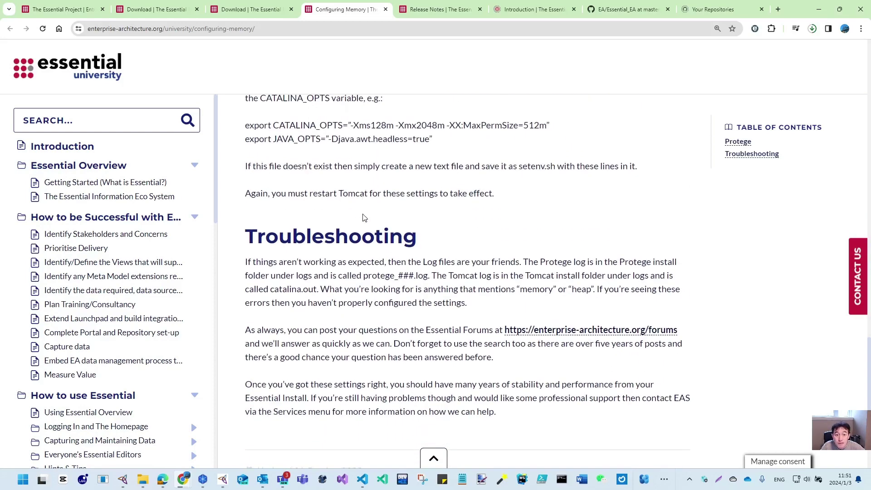
pyautogui.scroll(2, 362, 218)
pyautogui.scroll(-3, 363, 217)
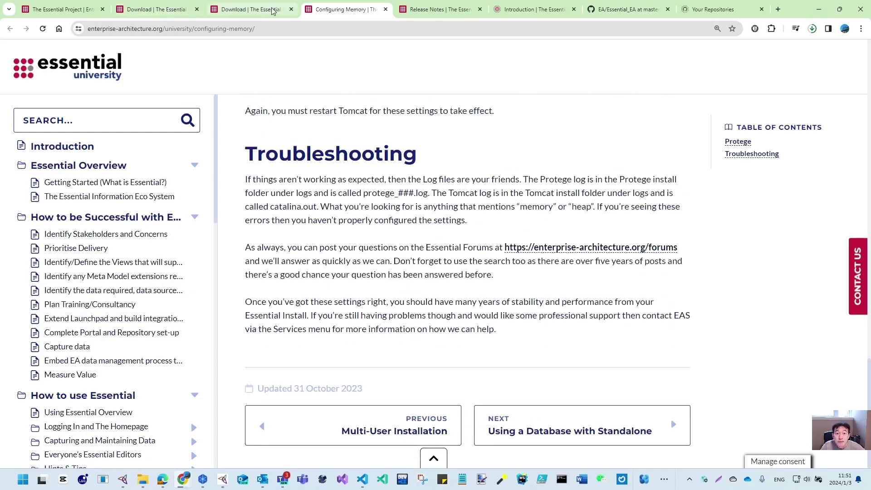
# Return to the Essential download page, open the Apache Tomcat install notes in a new tab, review the available Tomcat releases, and close that tab.
pyautogui.click(224, 10)
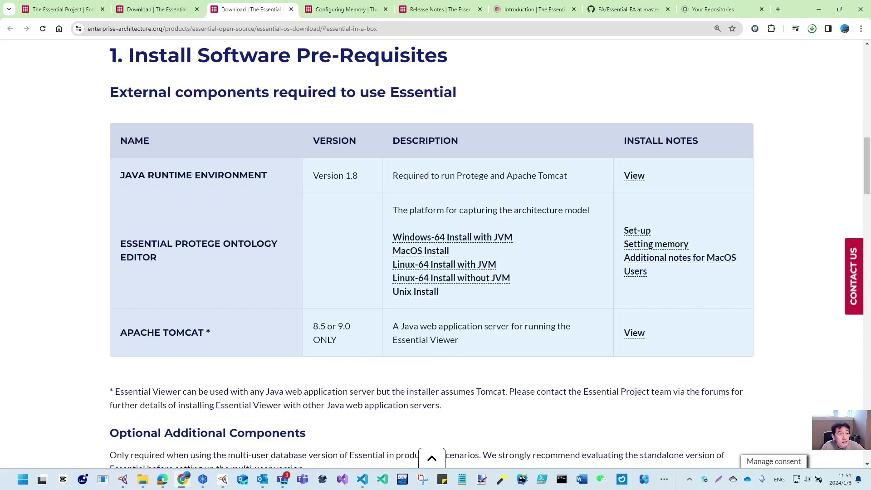
pyautogui.hotkey('alt', 'Tab')
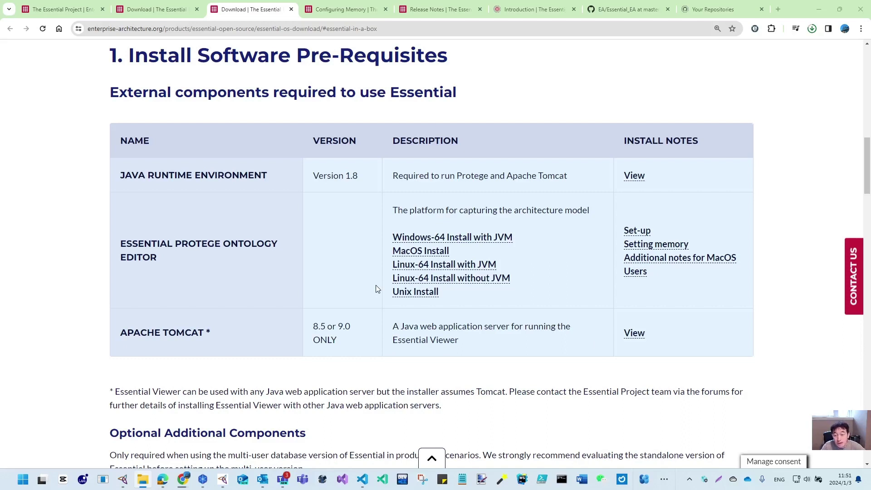
pyautogui.rightClick(641, 333)
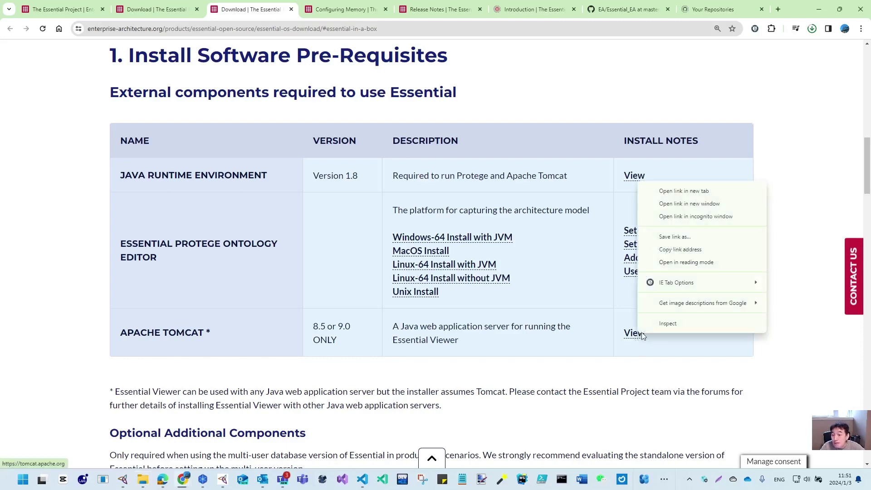
pyautogui.click(702, 192)
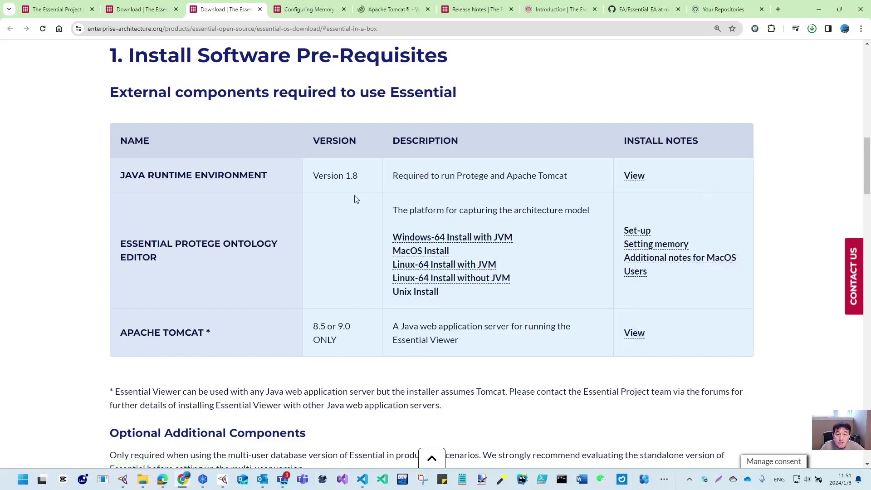
pyautogui.click(401, 13)
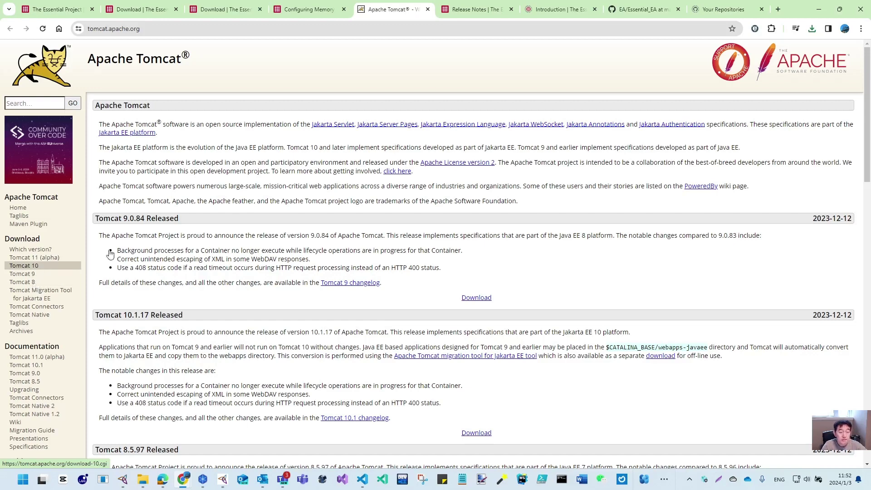
pyautogui.click(428, 10)
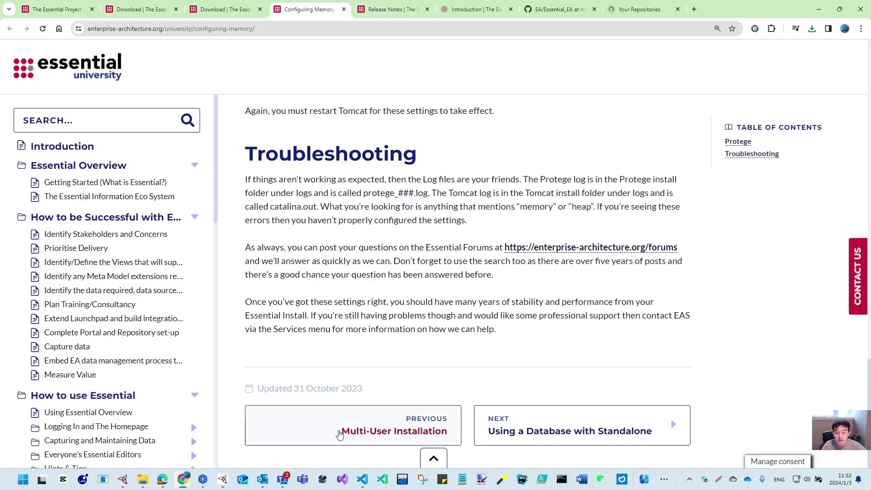
pyautogui.click(26, 480)
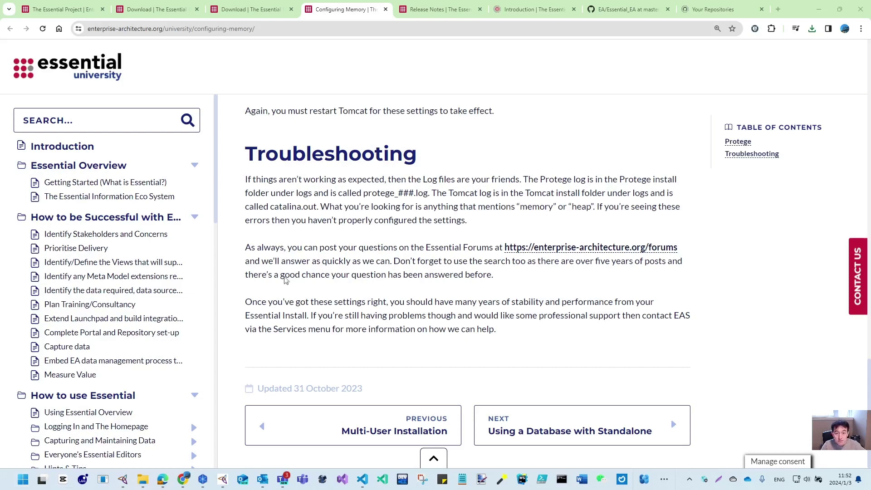
# Open the Windows Services console, widen its window and Description column, and select the Apache Tomcat 9.0 Tomcat9 service.
pyautogui.click(23, 480)
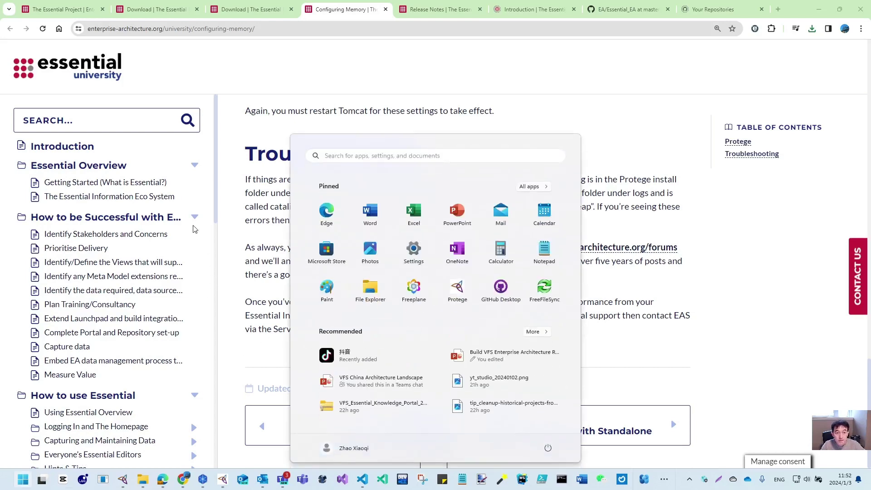
pyautogui.click(372, 160)
pyautogui.write('services')
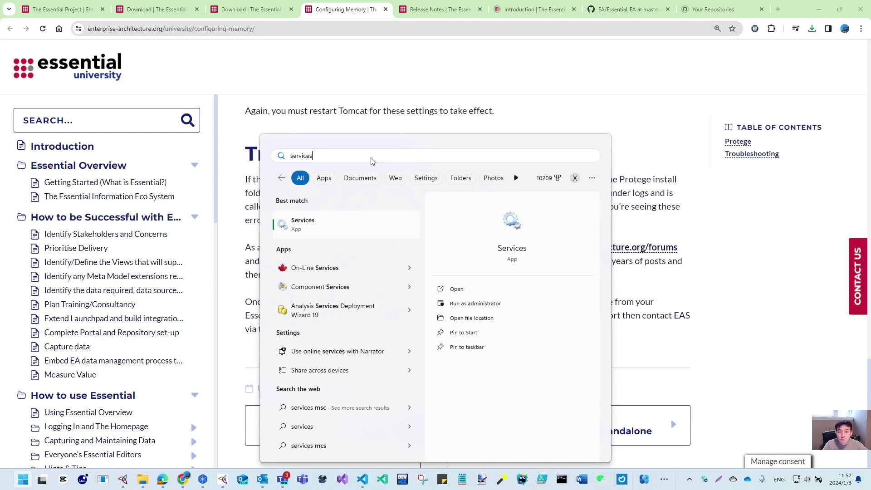
pyautogui.click(306, 222)
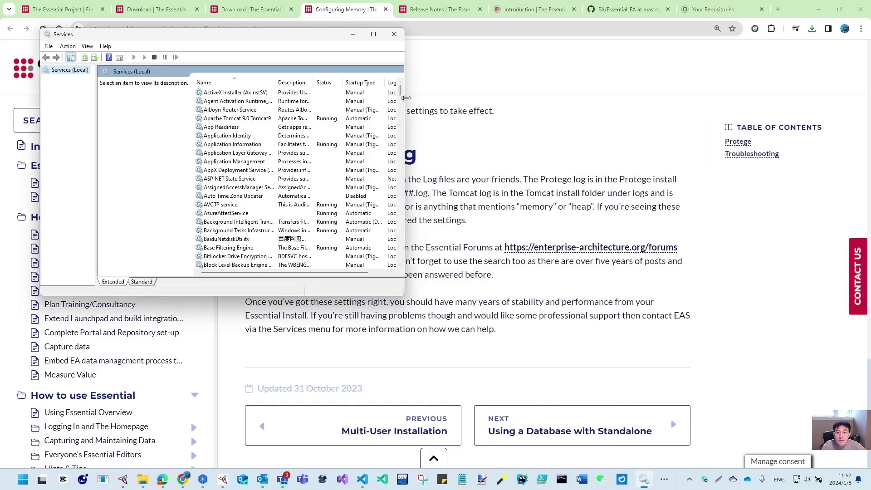
pyautogui.moveTo(407, 99); pyautogui.dragTo(529, 99)
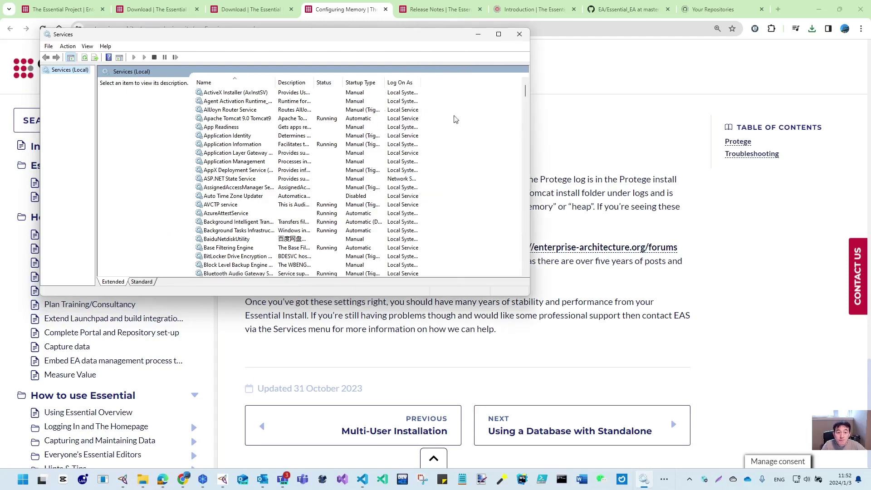
pyautogui.click(260, 119)
pyautogui.moveTo(315, 83); pyautogui.dragTo(354, 82)
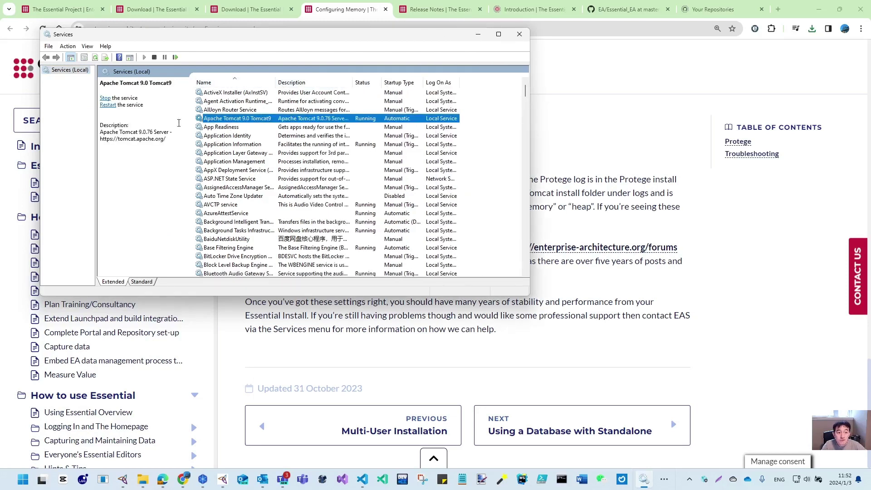
# Review the Tomcat9 service's general, log-on, recovery and dependency properties, and close them and the Services console without changes.
pyautogui.rightClick(238, 124)
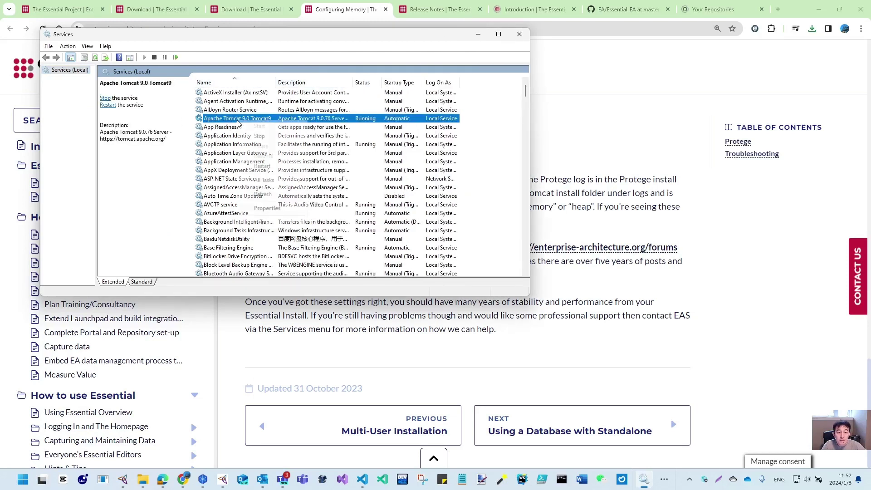
pyautogui.click(261, 208)
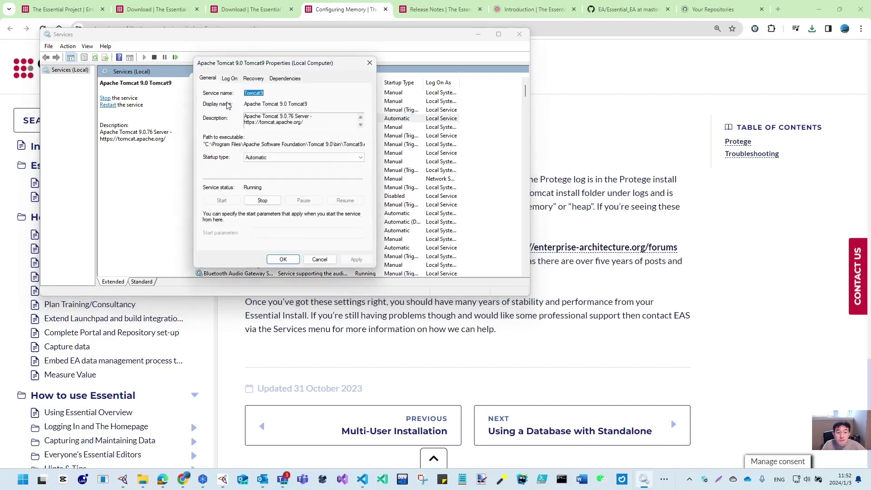
pyautogui.click(230, 78)
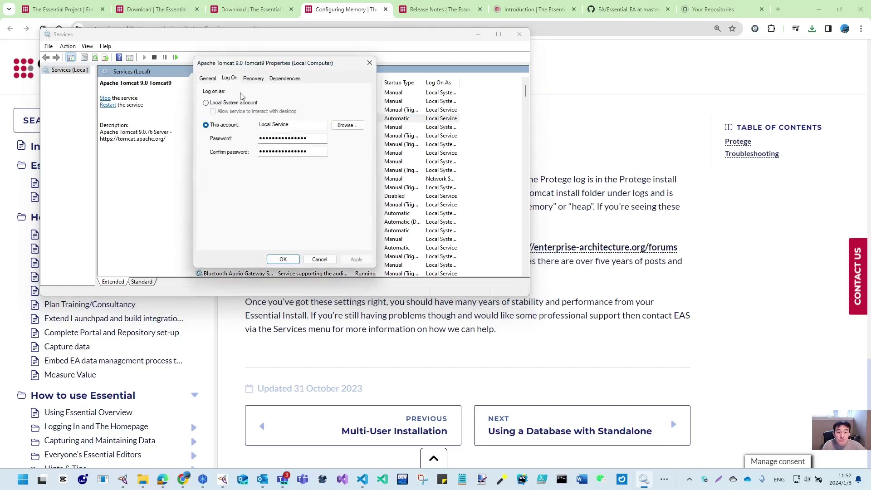
pyautogui.click(253, 77)
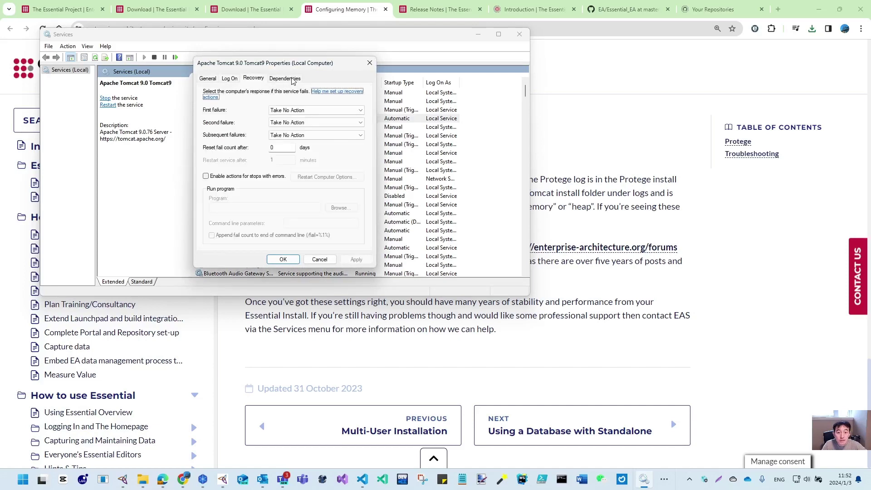
pyautogui.click(285, 78)
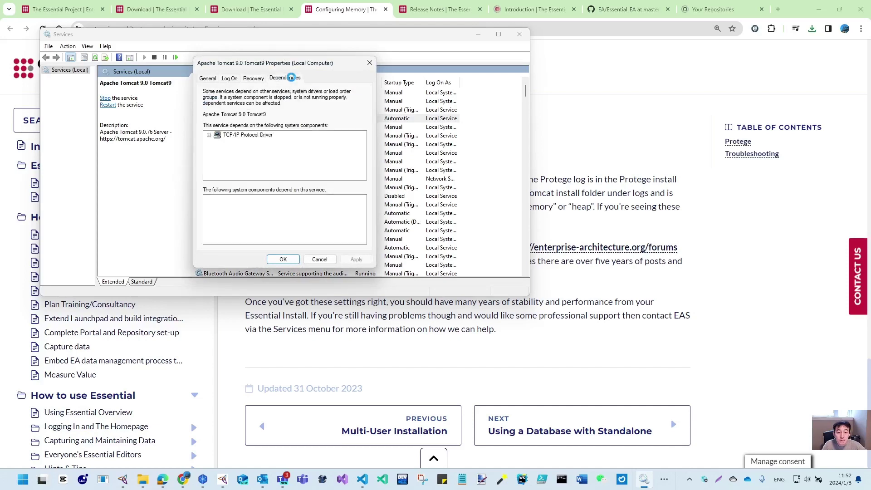
pyautogui.click(369, 62)
pyautogui.click(519, 34)
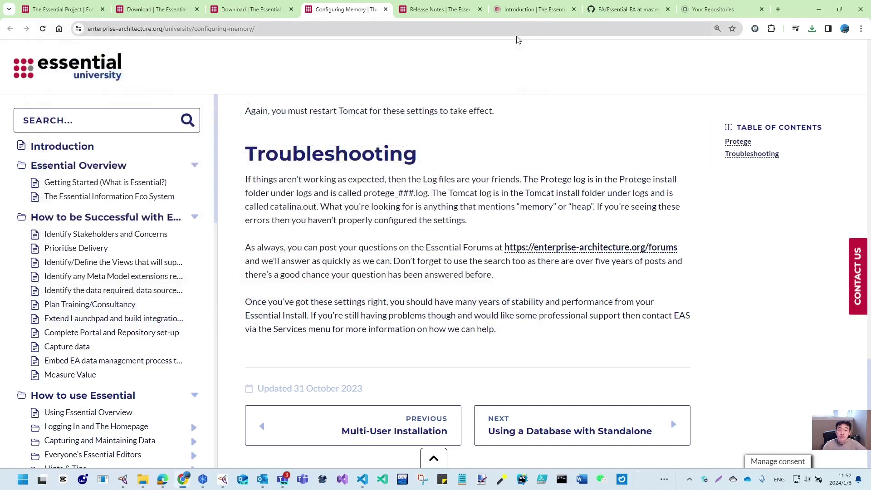
# Reread the Tomcat memory instructions for Windows on the Configuring Memory page and highlight the maximum memory pool value 2048.
pyautogui.scroll(7, 345, 262)
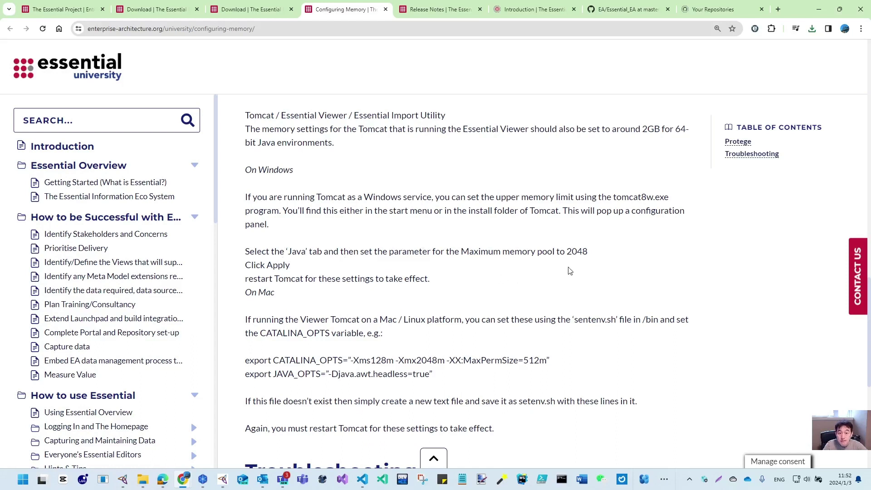
pyautogui.scroll(3, 577, 248)
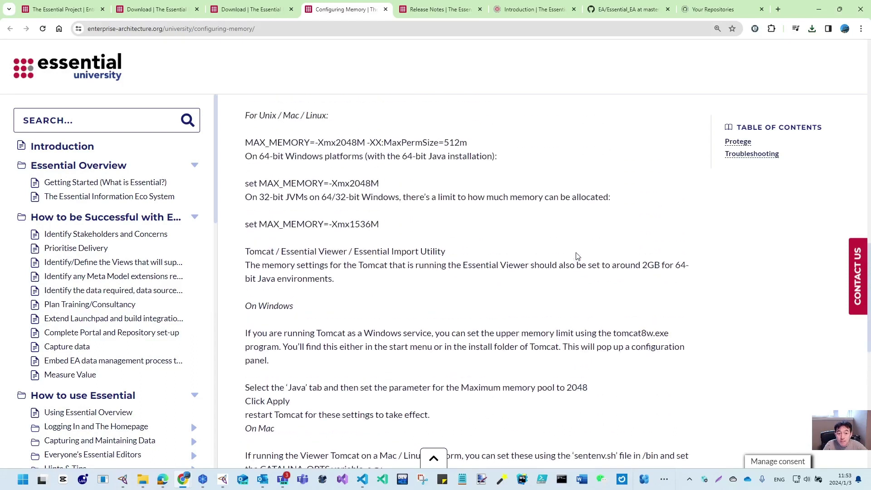
pyautogui.scroll(-2, 576, 292)
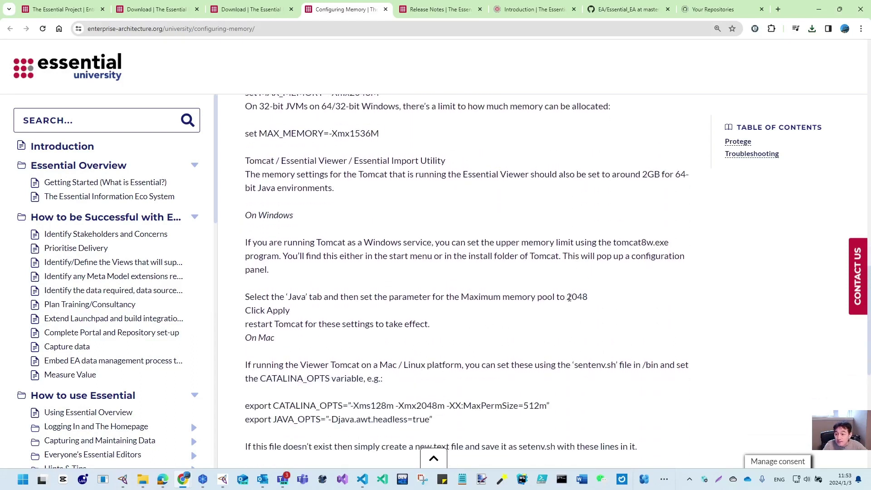
pyautogui.moveTo(568, 297); pyautogui.dragTo(589, 298)
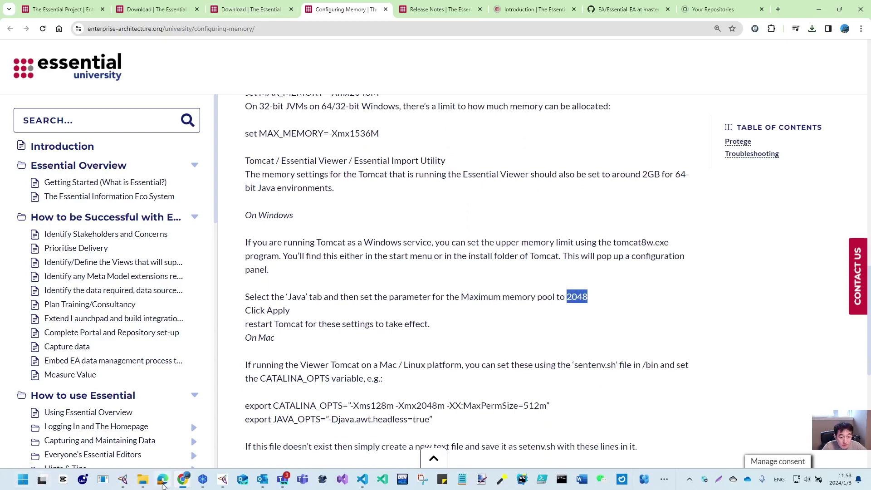
# Switch to File Explorer and browse from Downloads to C:\Program Files\Apache Software Foundation\Tomcat 9.0.
pyautogui.click(144, 482)
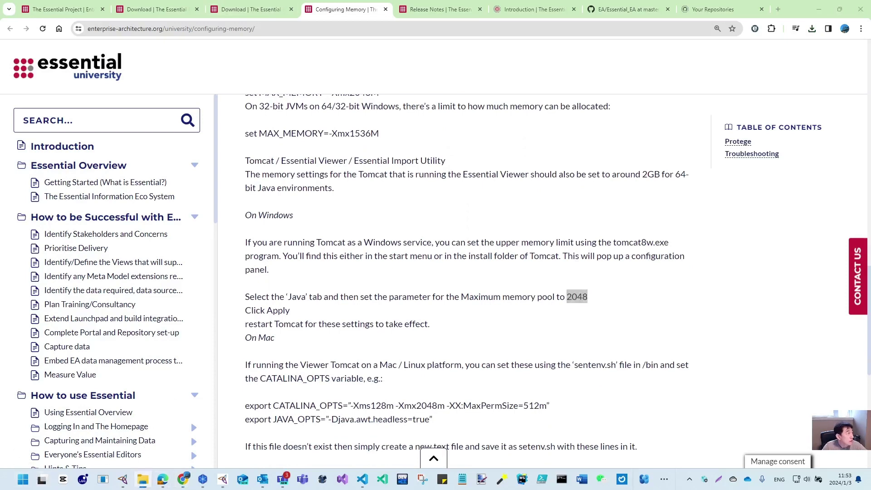
pyautogui.moveTo(290, 125); pyautogui.dragTo(408, 9)
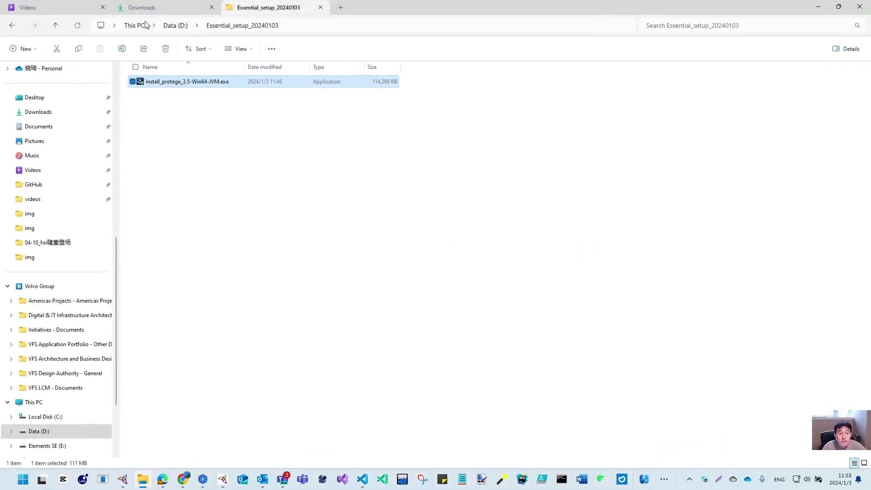
pyautogui.click(142, 7)
pyautogui.scroll(-5, 38, 386)
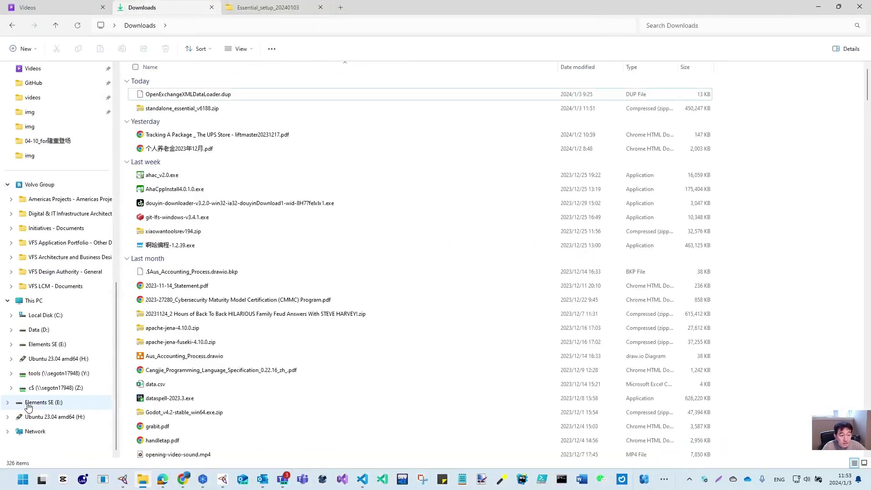
pyautogui.click(50, 314)
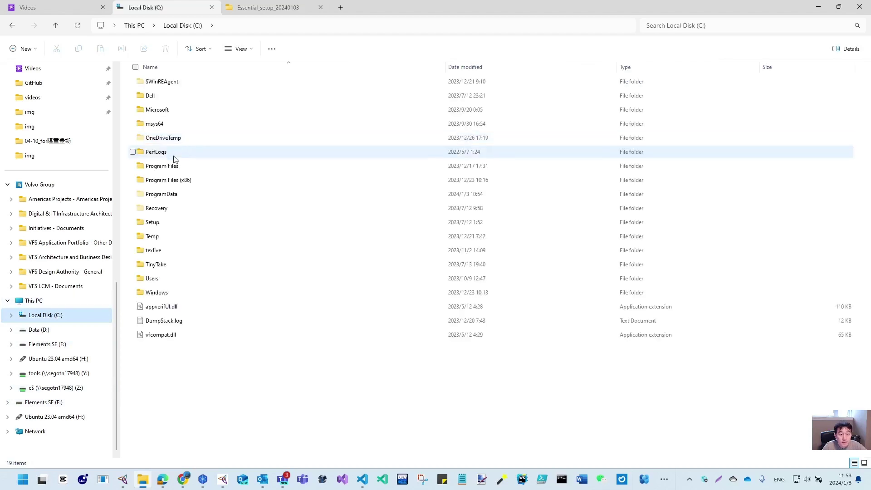
pyautogui.doubleClick(168, 165)
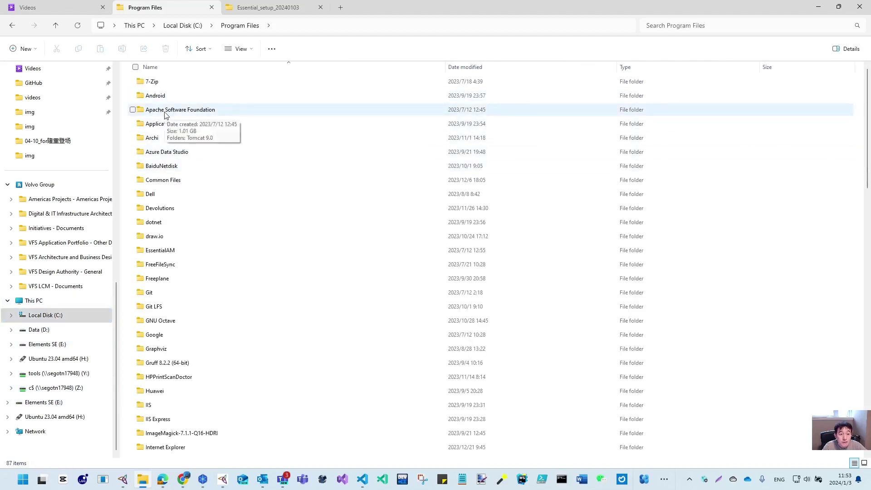
pyautogui.doubleClick(165, 113)
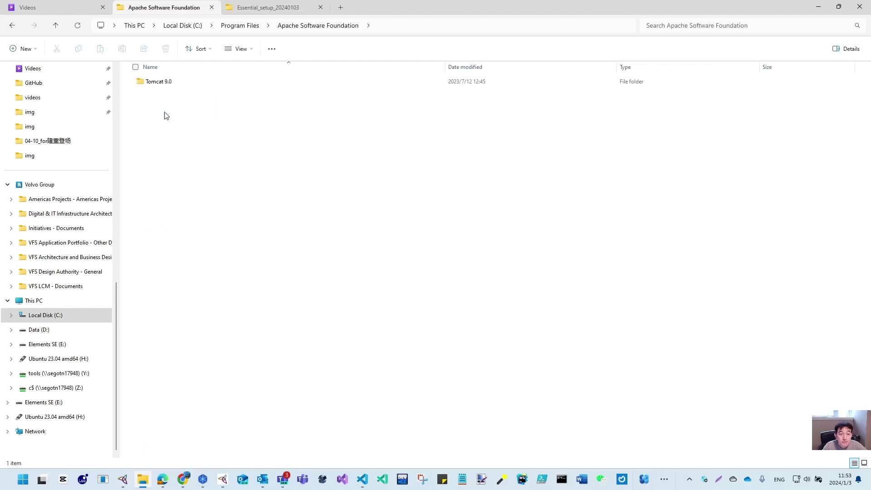
pyautogui.doubleClick(163, 81)
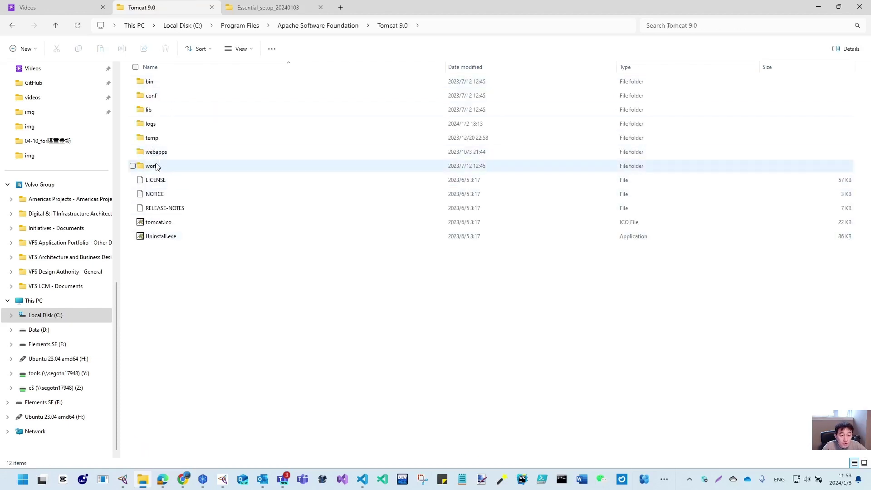
# Look inside Tomcat's conf folder, return to the Tomcat 9.0 folder, and open its bin folder.
pyautogui.doubleClick(158, 96)
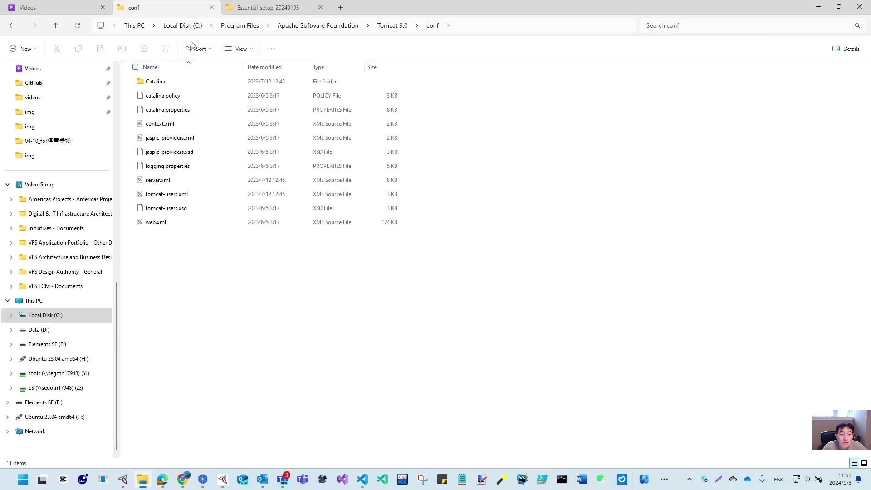
pyautogui.click(389, 28)
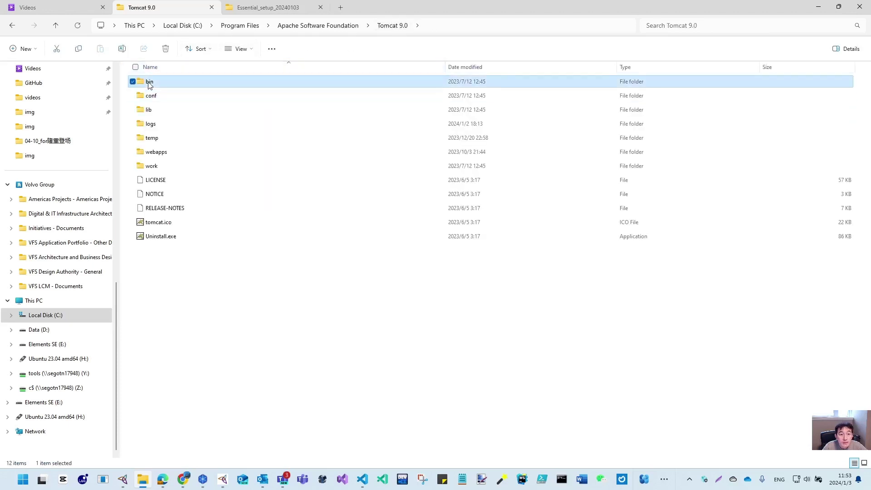
pyautogui.doubleClick(149, 83)
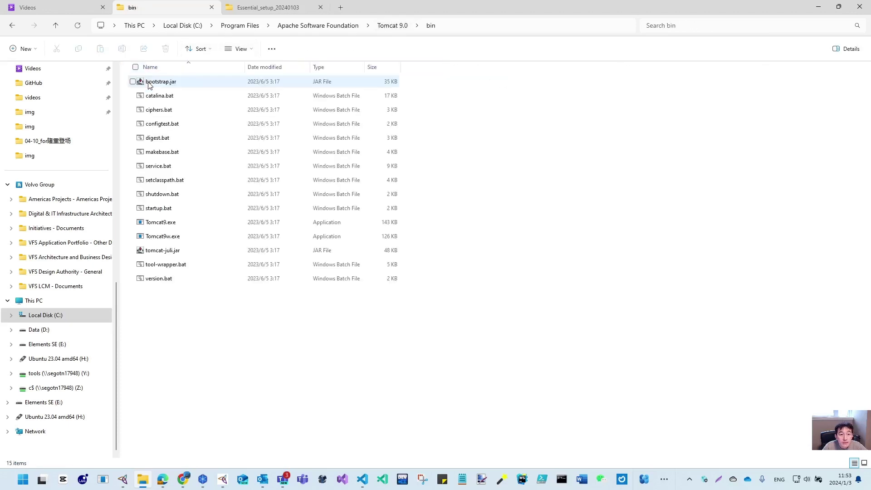
# Run Tomcat9w.exe, check the Maximum memory pool value in its Java settings, and cancel the properties dialog.
pyautogui.doubleClick(169, 237)
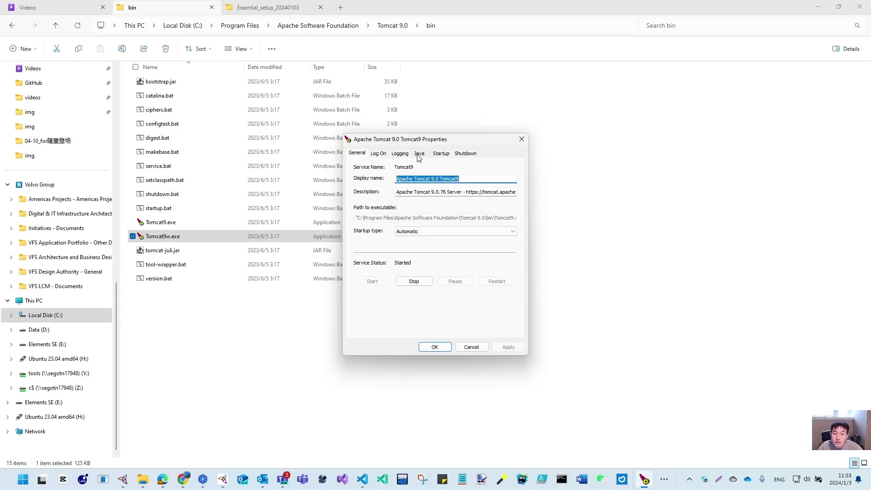
pyautogui.click(418, 154)
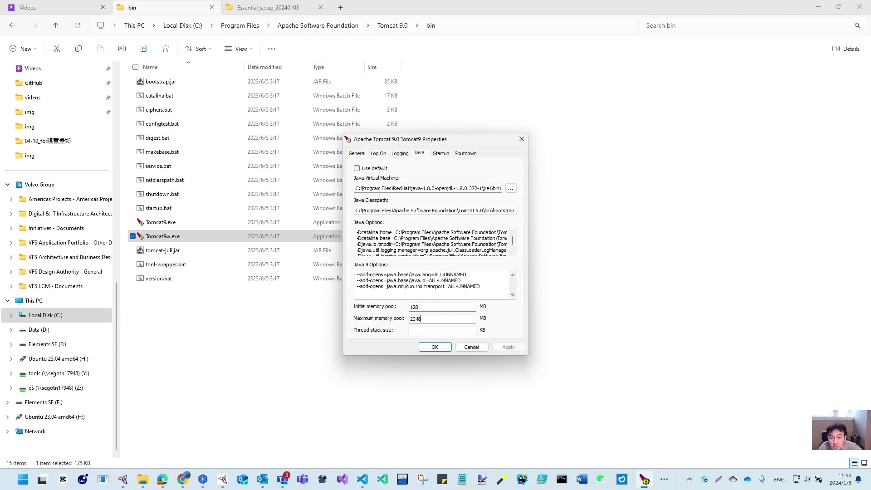
pyautogui.moveTo(429, 318); pyautogui.dragTo(405, 321)
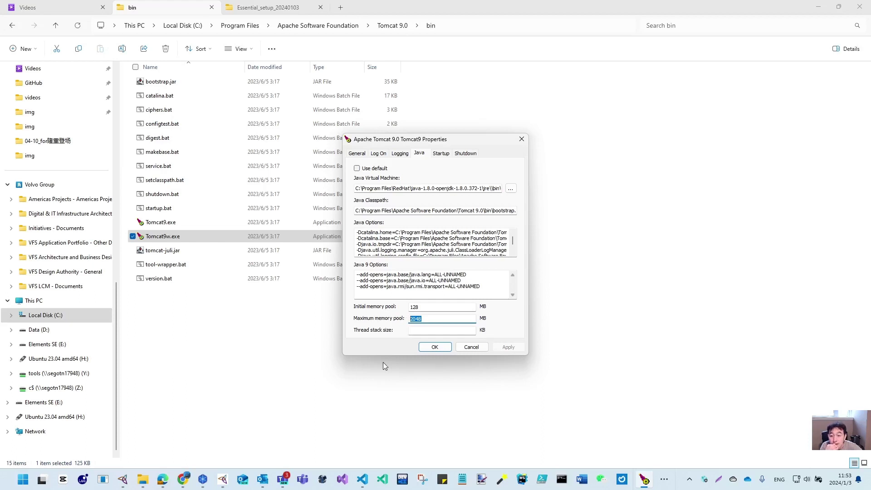
pyautogui.click(484, 348)
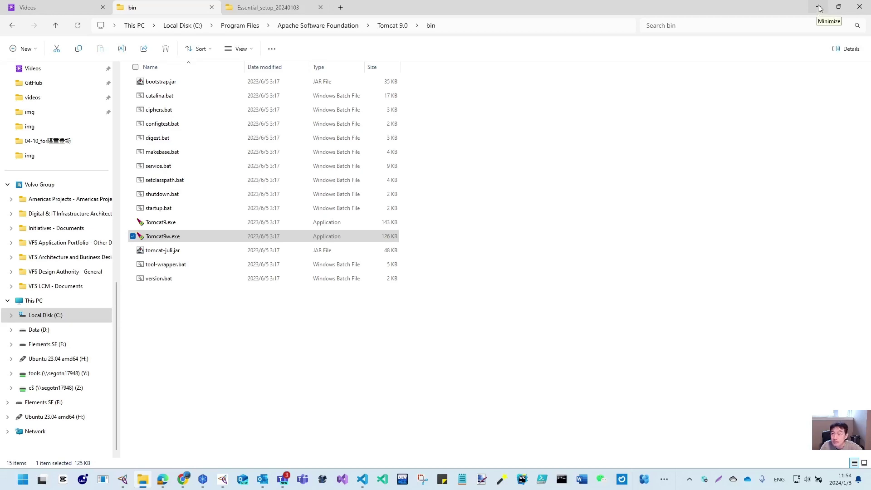
# Return to Chrome, close the Configuring Memory page, and read the download page's optional components and Install Essential core components.
pyautogui.moveTo(534, 7); pyautogui.dragTo(0, 8)
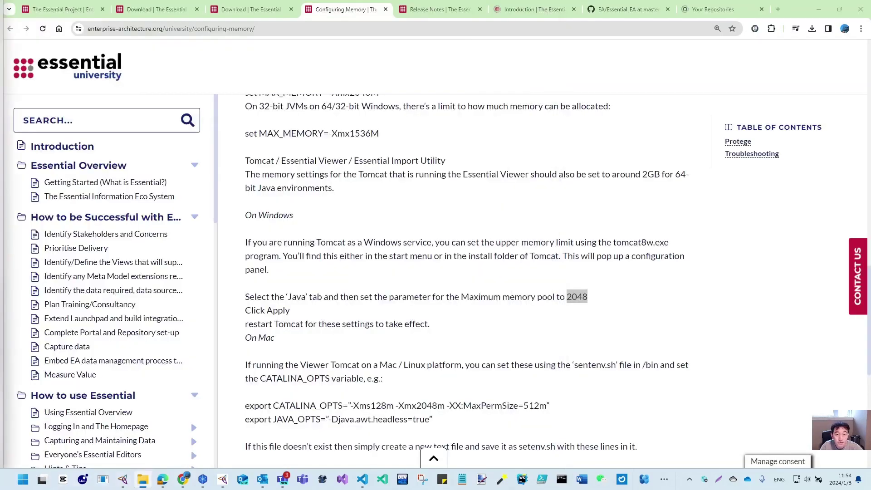
pyautogui.click(385, 9)
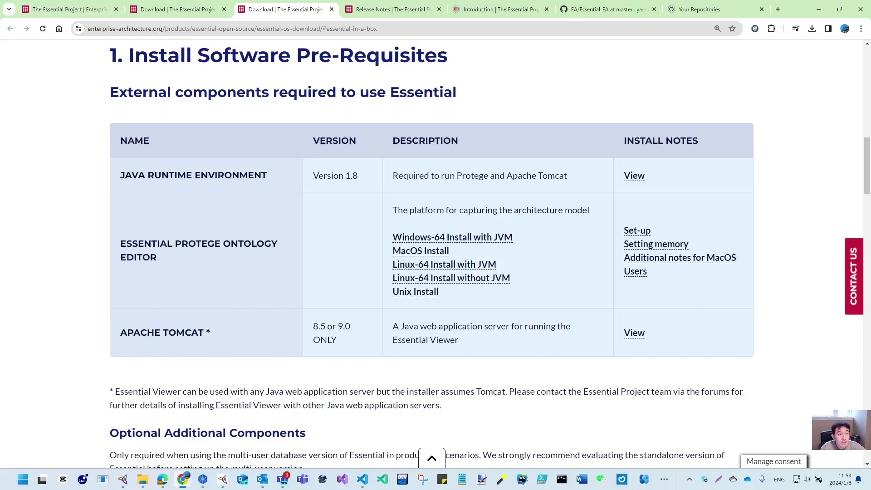
pyautogui.scroll(-4, 288, 321)
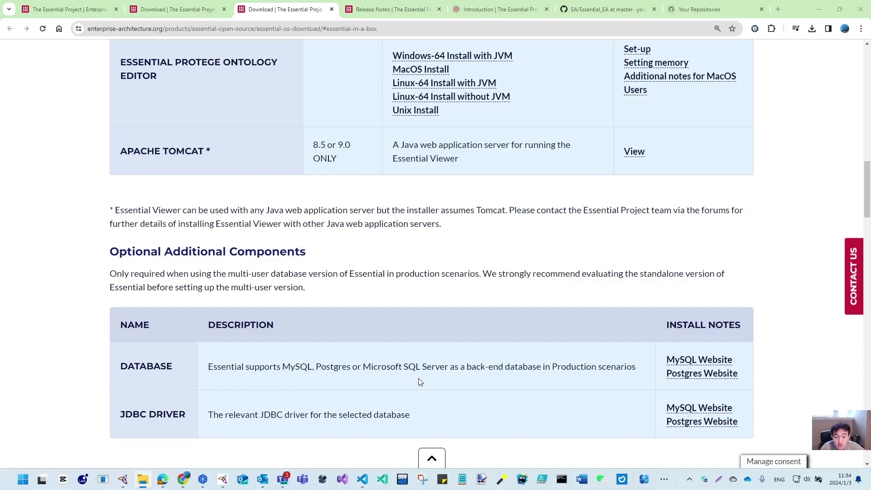
pyautogui.scroll(-3, 423, 391)
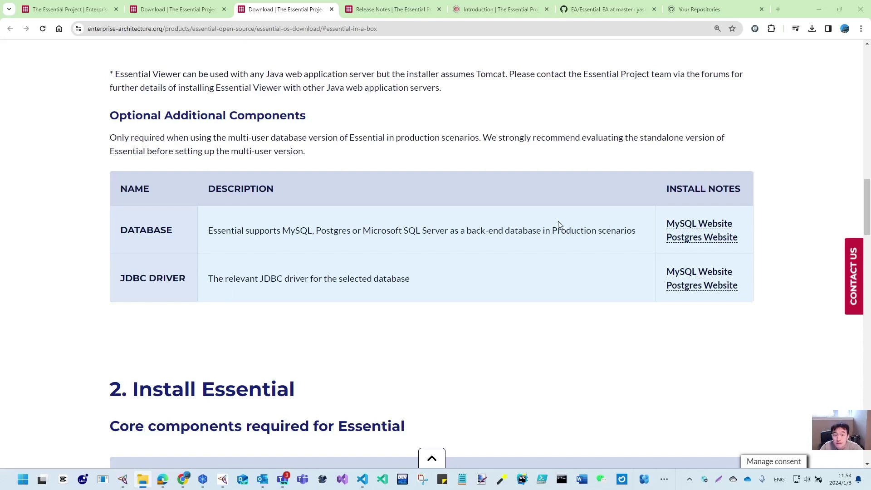
pyautogui.scroll(-5, 318, 253)
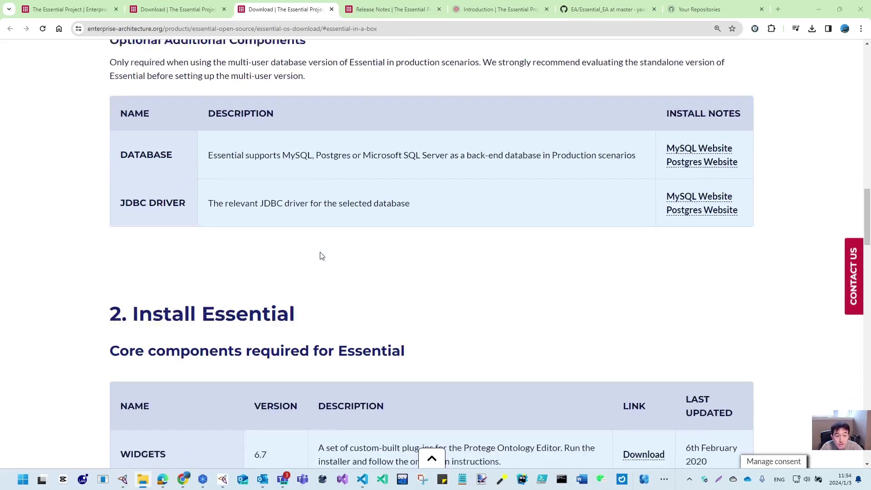
pyautogui.scroll(-2, 320, 257)
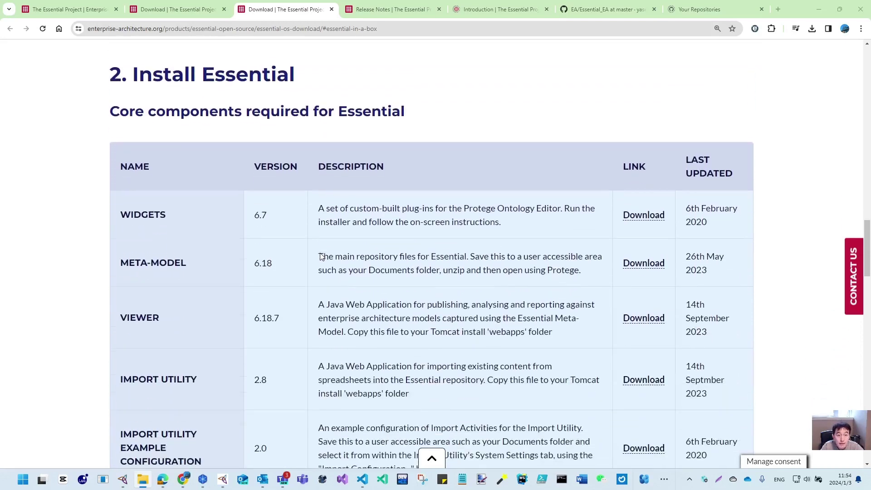
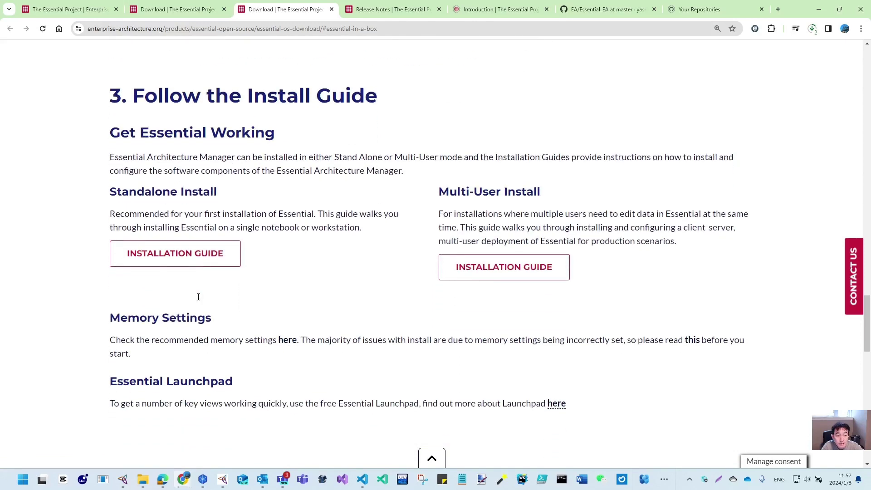
# Open the recommended memory settings link in a new tab and read the guide's Java Runtime Environment and Install Protege sections.
pyautogui.rightClick(287, 320)
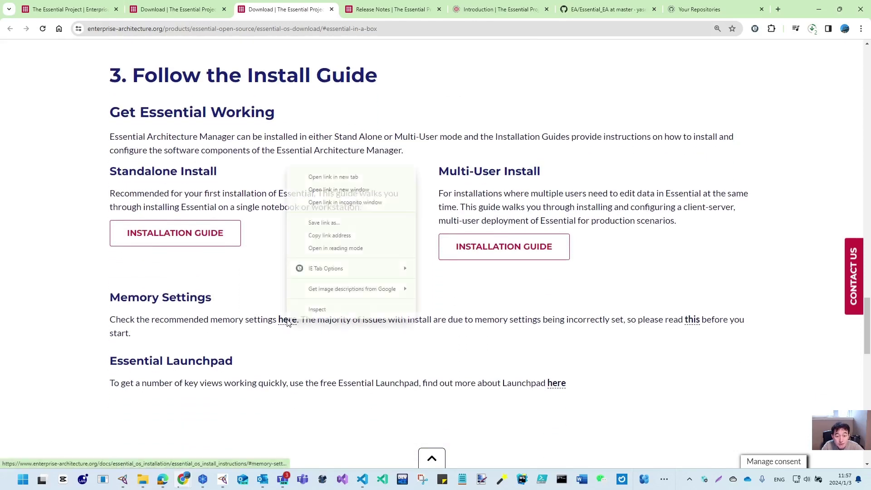
pyautogui.click(326, 177)
pyautogui.hotkey('ctrl', 'Tab')
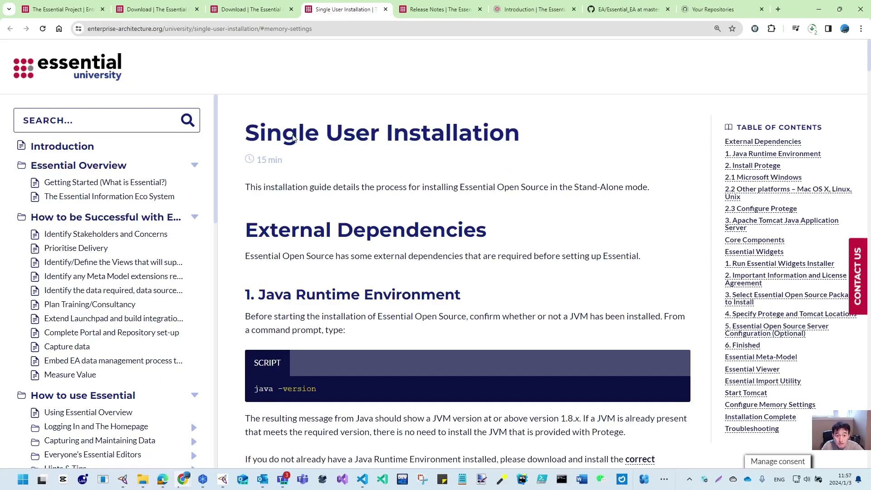
pyautogui.scroll(-5, 346, 261)
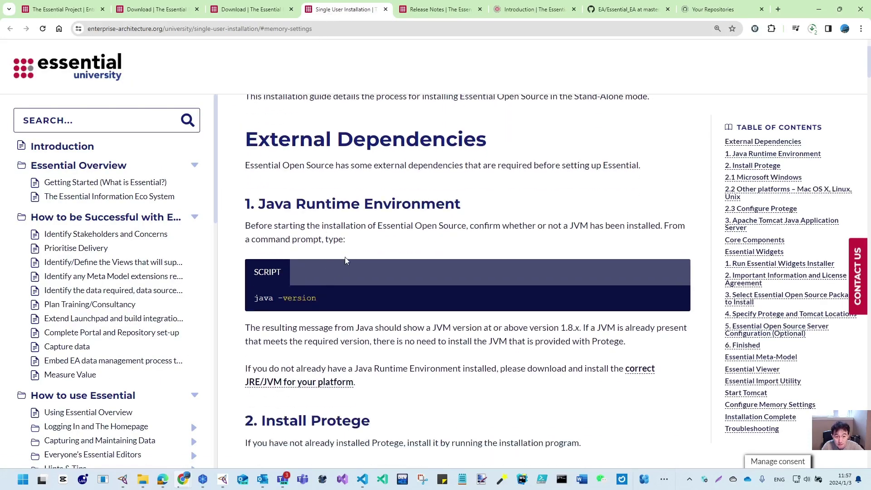
pyautogui.scroll(-2, 345, 264)
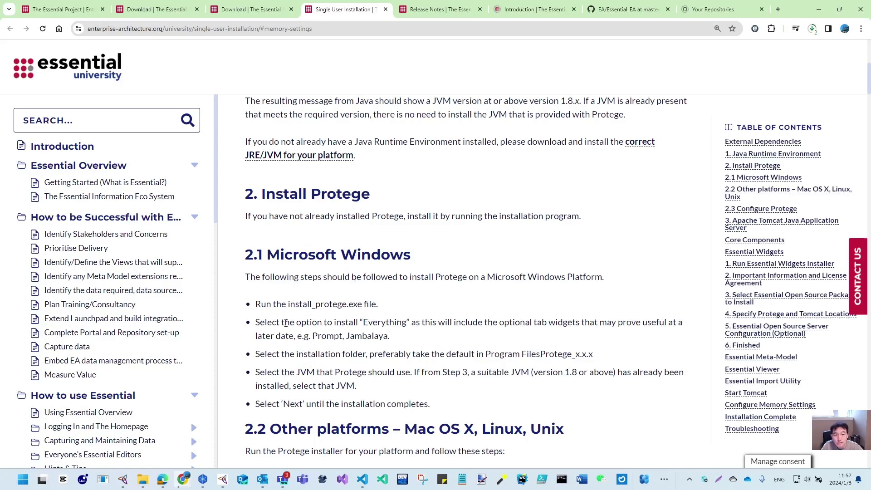
pyautogui.scroll(5, 286, 322)
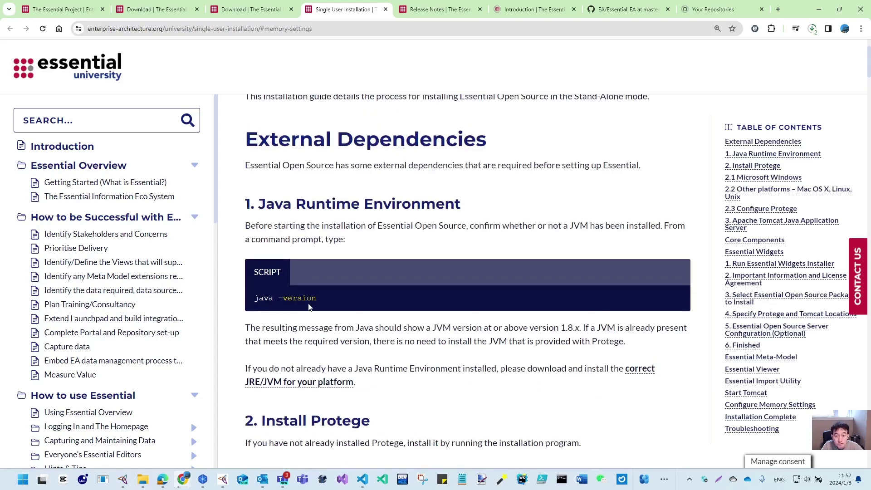
pyautogui.scroll(-4, 309, 307)
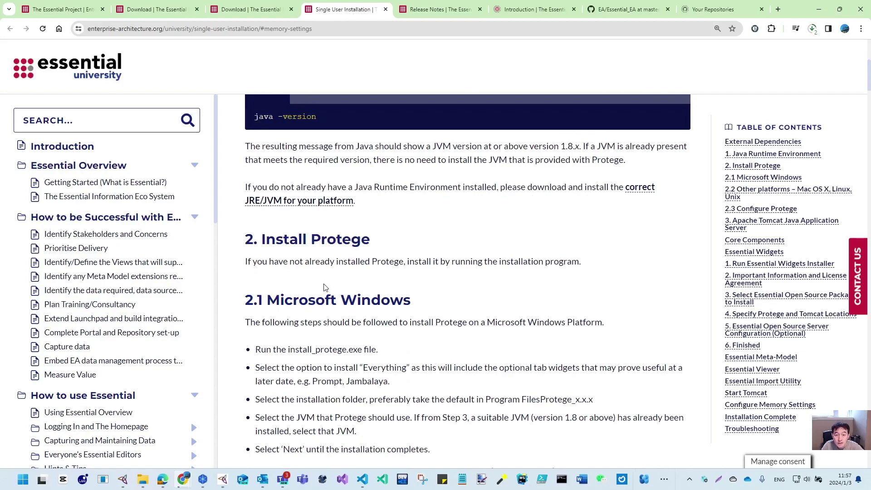
pyautogui.scroll(-2, 324, 288)
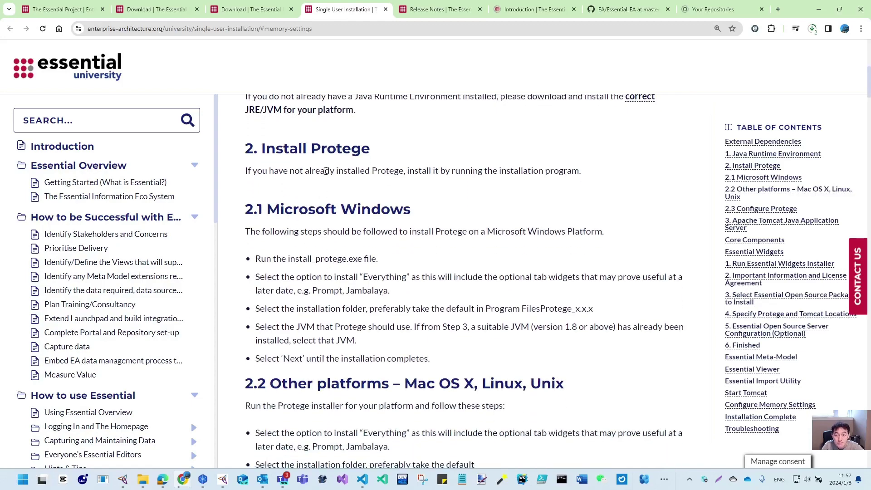
# Read the guide's Essential Widgets installer walkthrough and its Meta-Model, Viewer, Import Utility and Configure Memory Settings sections.
pyautogui.scroll(-20, 326, 171)
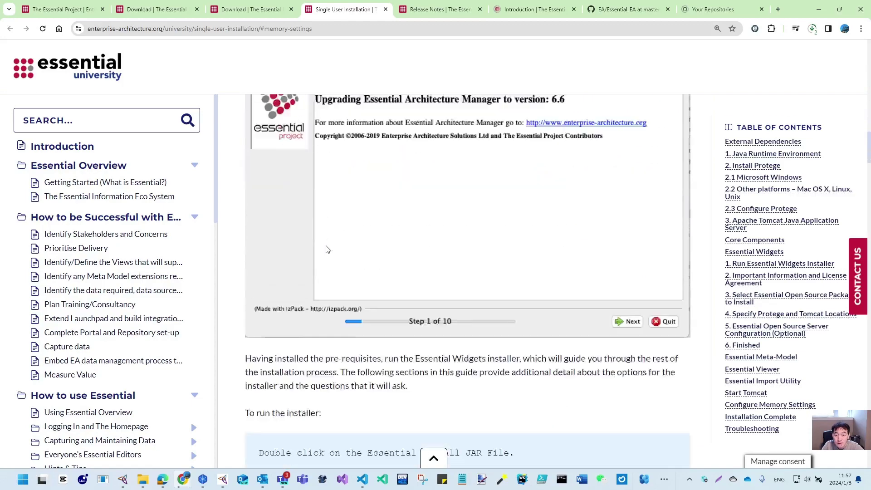
pyautogui.scroll(-3, 327, 249)
pyautogui.scroll(-16, 472, 302)
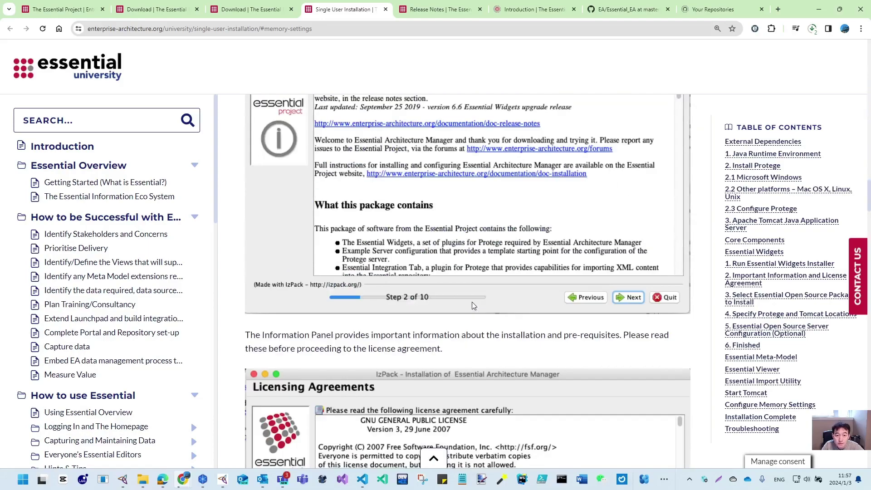
pyautogui.scroll(-14, 472, 305)
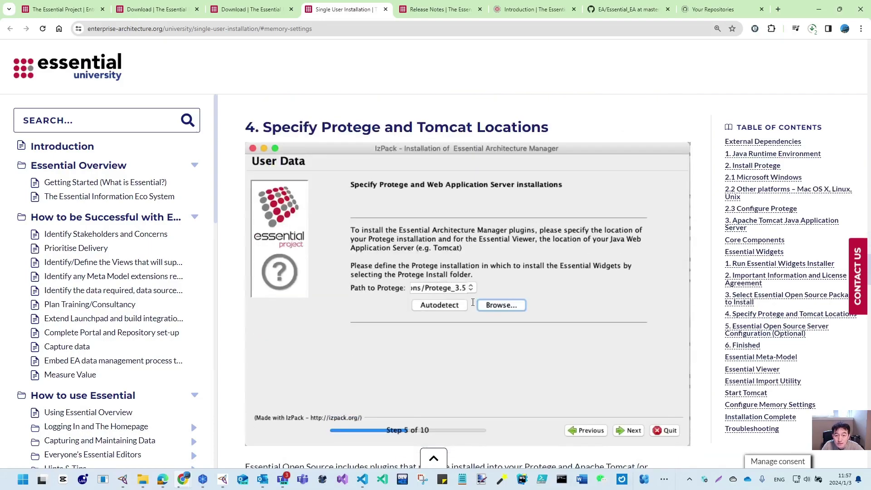
pyautogui.scroll(-2, 472, 301)
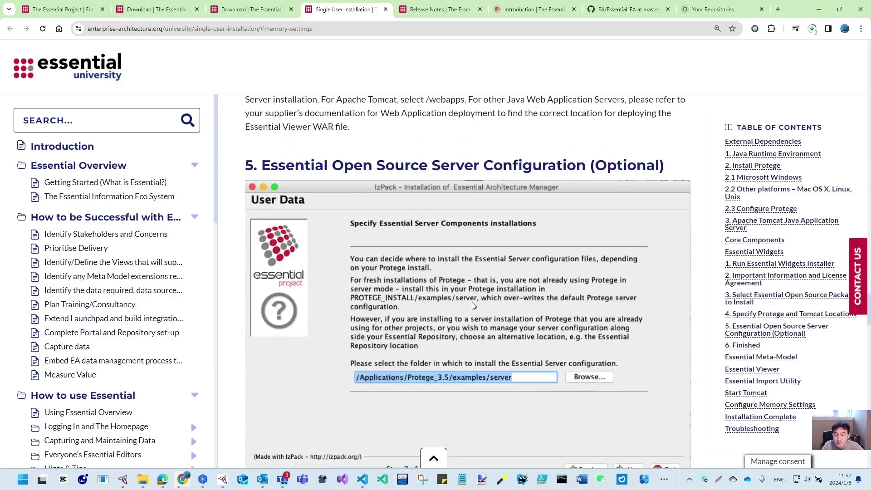
pyautogui.scroll(-20, 472, 305)
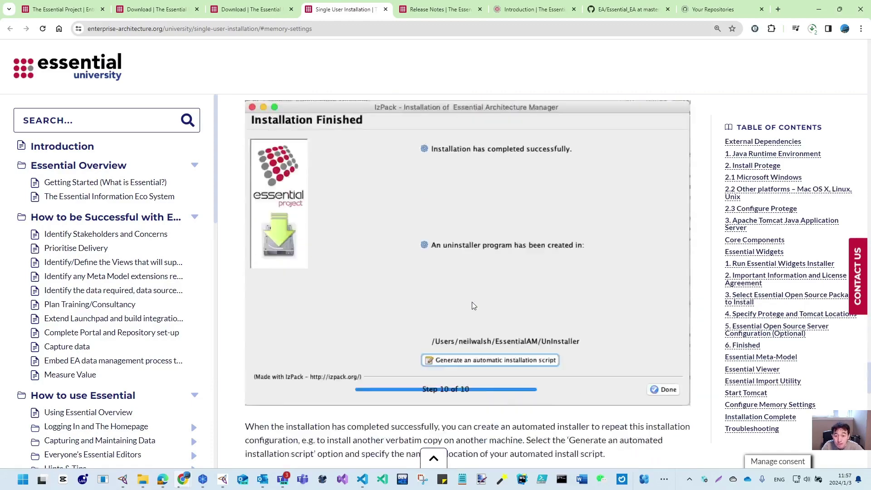
pyautogui.scroll(-10, 472, 305)
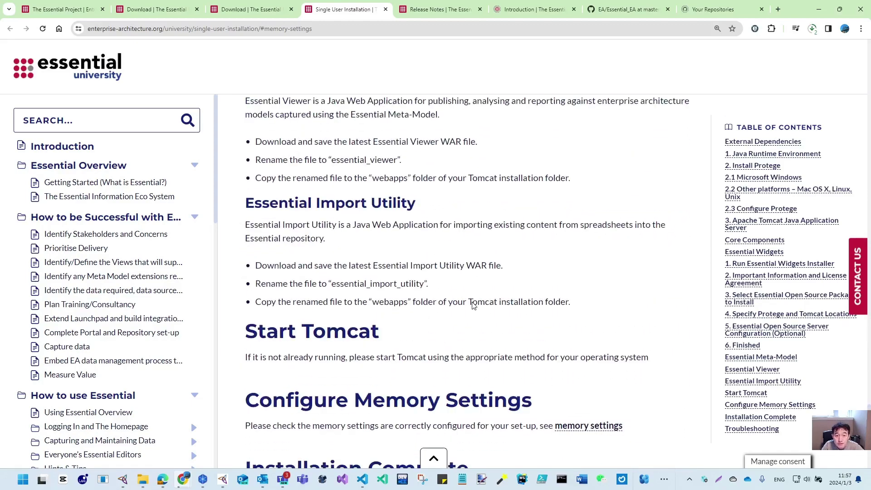
pyautogui.scroll(4, 472, 305)
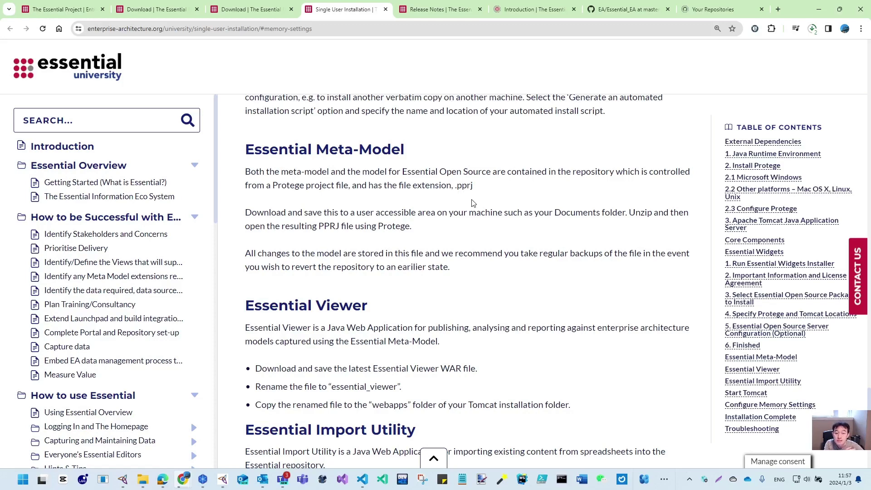
pyautogui.scroll(4, 431, 233)
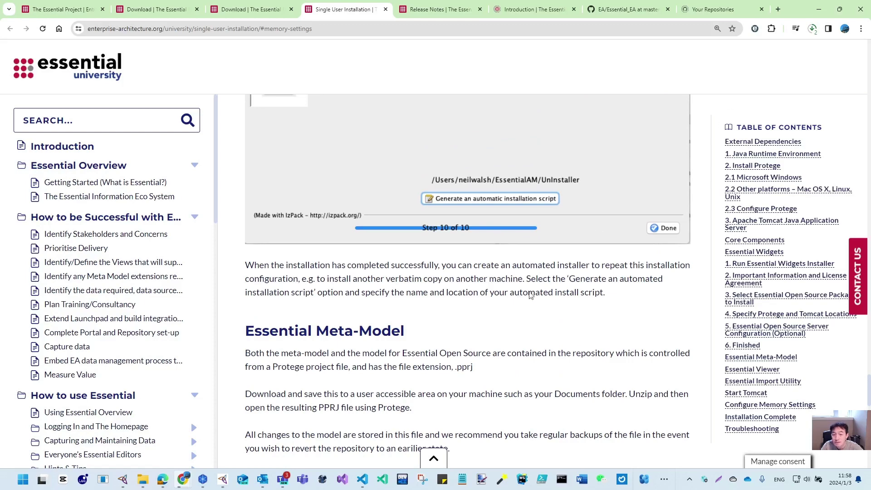
pyautogui.scroll(-4, 452, 361)
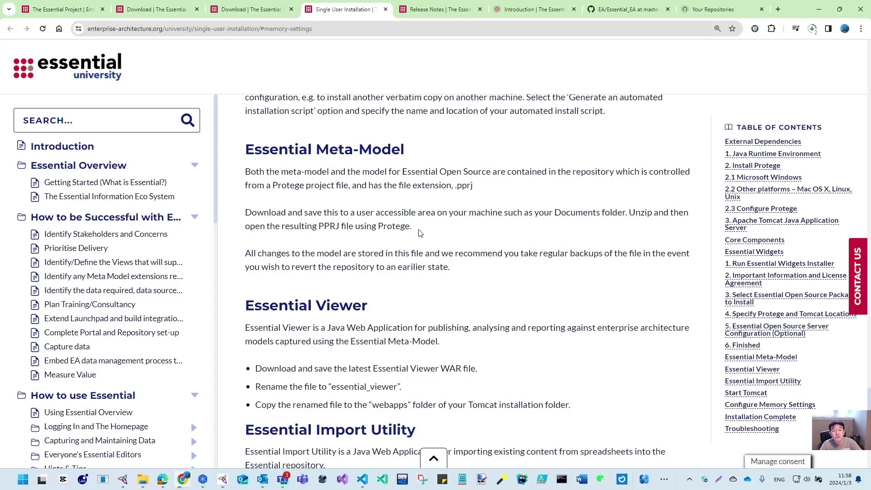
# Check the progress of the recent downloads and review the guide's Finished section on completing the installer.
pyautogui.click(812, 29)
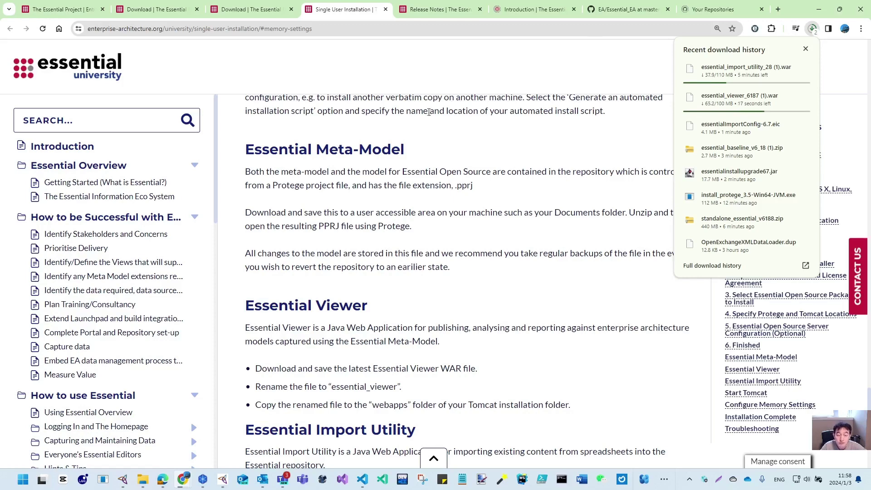
pyautogui.scroll(5, 402, 297)
pyautogui.scroll(10, 402, 296)
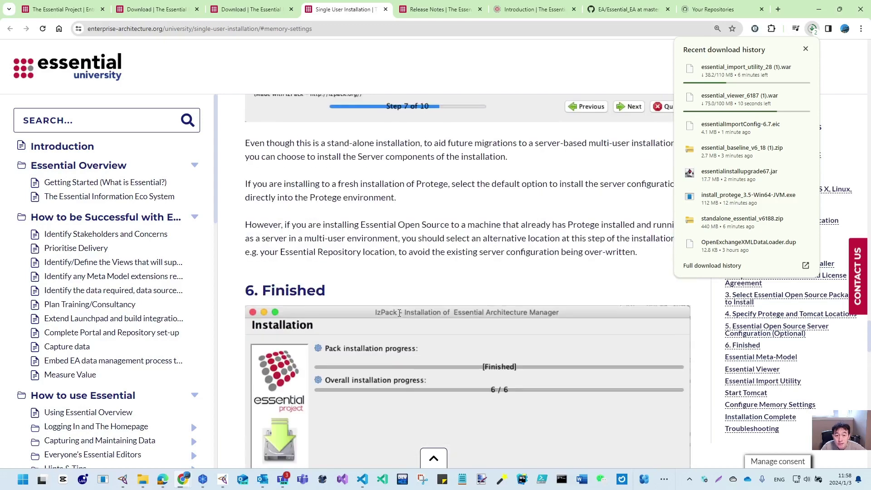
pyautogui.scroll(-9, 399, 313)
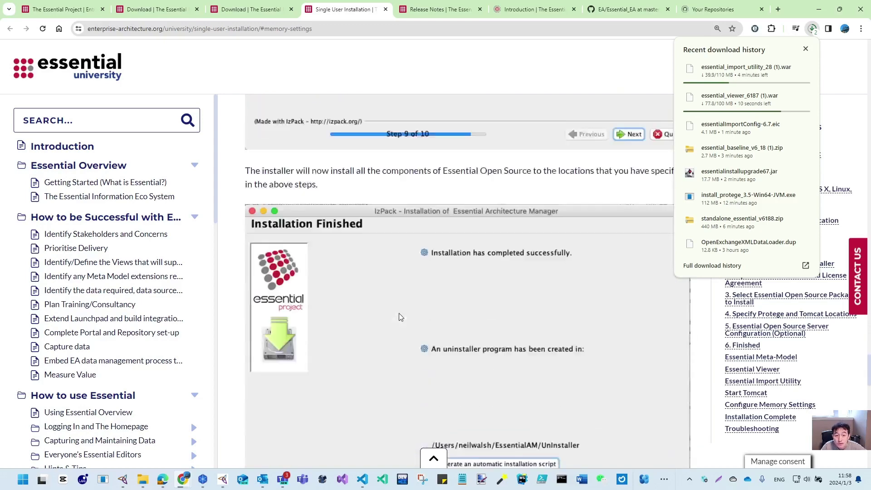
pyautogui.scroll(-5, 399, 313)
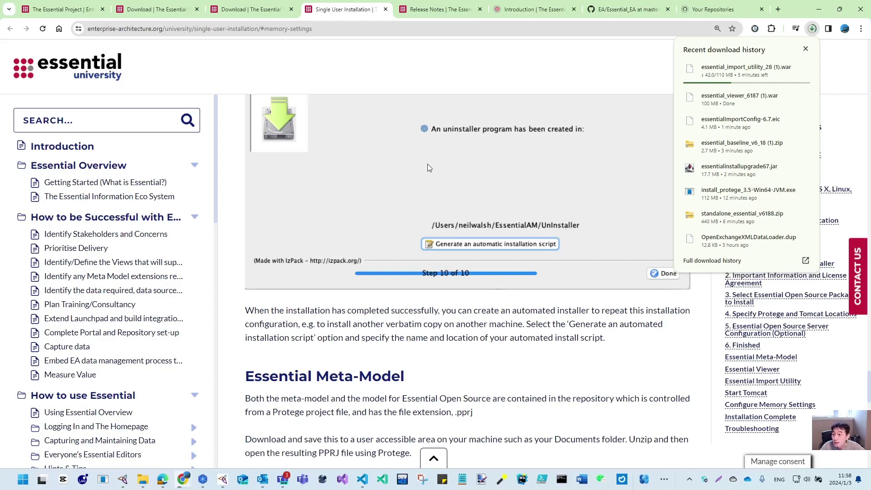
# Try to arrange a narrowed File Explorer window beside Chrome's recent download history.
pyautogui.moveTo(755, 106)
pyautogui.click(147, 481)
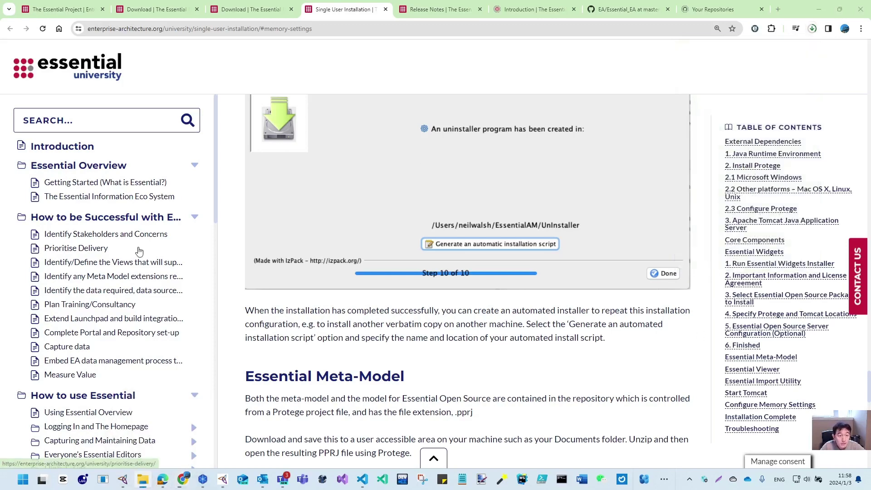
pyautogui.moveTo(0, 363); pyautogui.dragTo(464, 2)
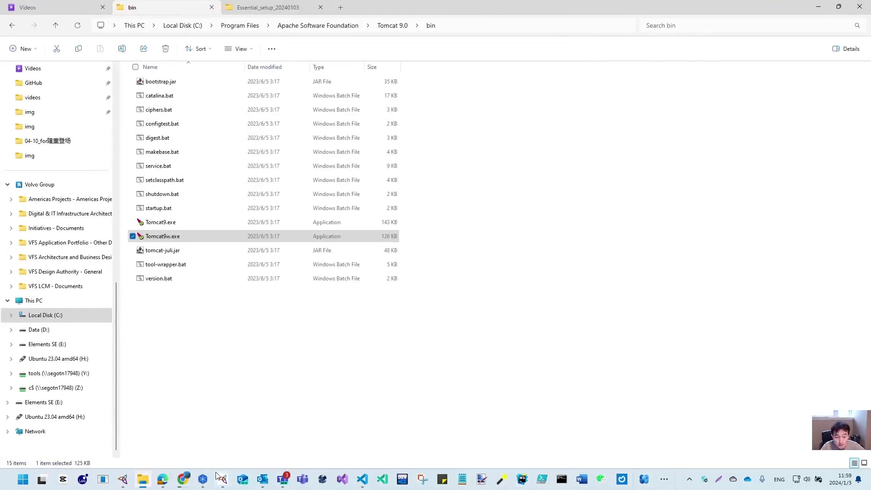
pyautogui.click(839, 8)
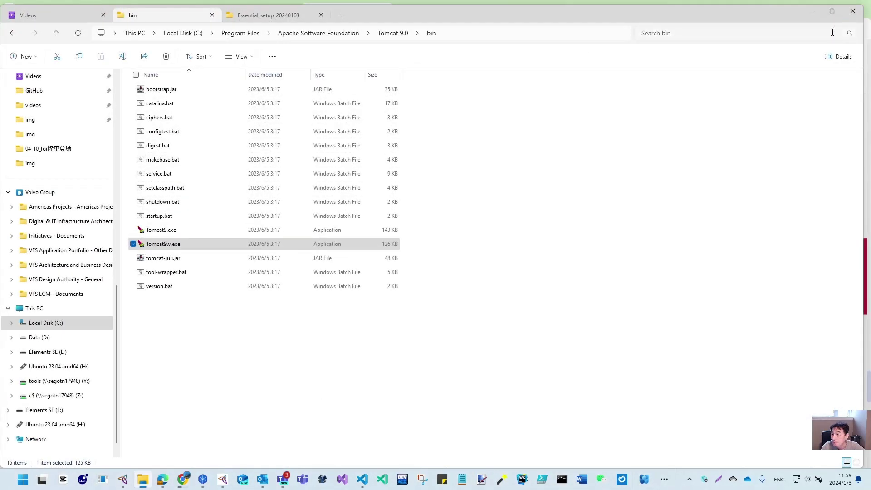
pyautogui.moveTo(866, 37); pyautogui.dragTo(626, 34)
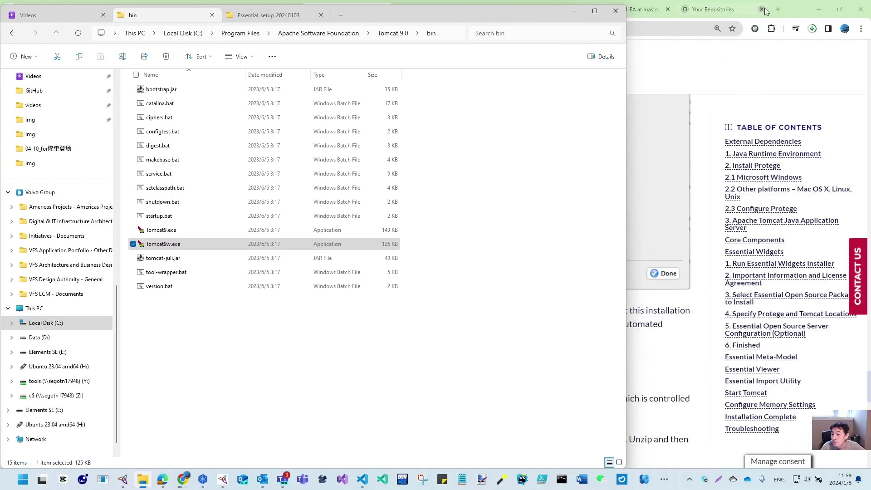
pyautogui.click(814, 33)
pyautogui.click(814, 31)
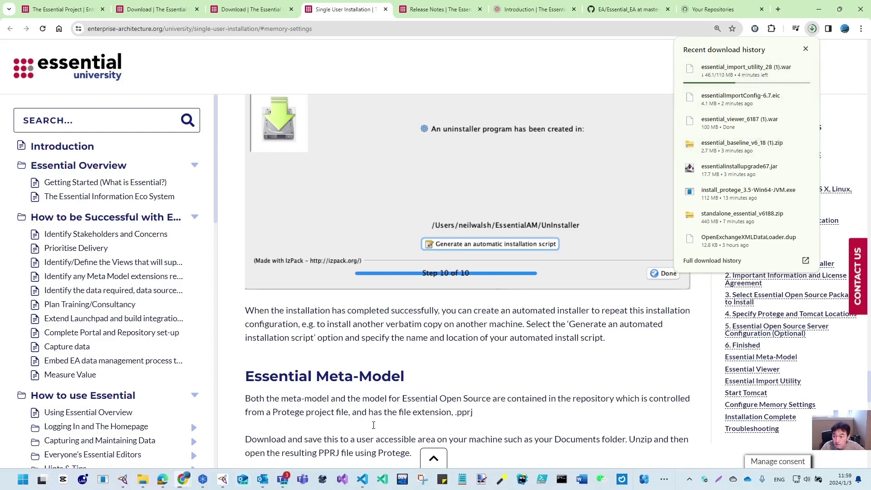
# Return to File Explorer, maximize its window, and open the Downloads folder.
pyautogui.click(143, 479)
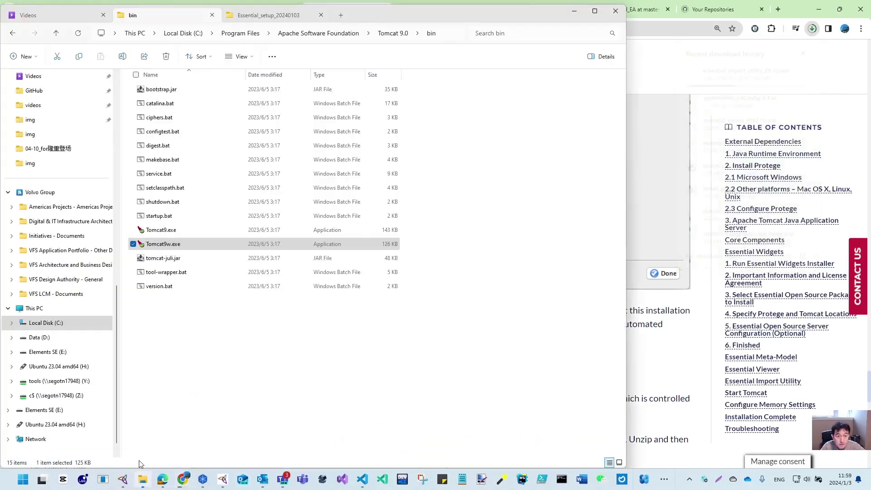
pyautogui.click(595, 11)
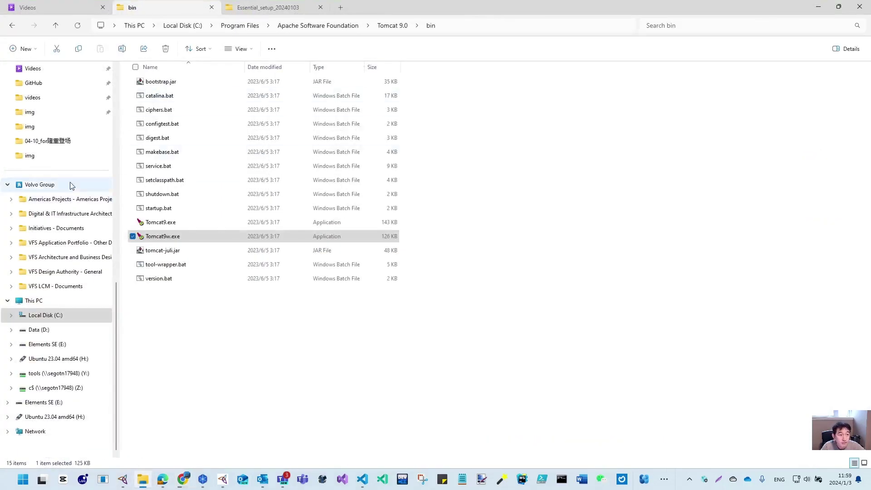
pyautogui.scroll(6, 63, 172)
pyautogui.click(45, 274)
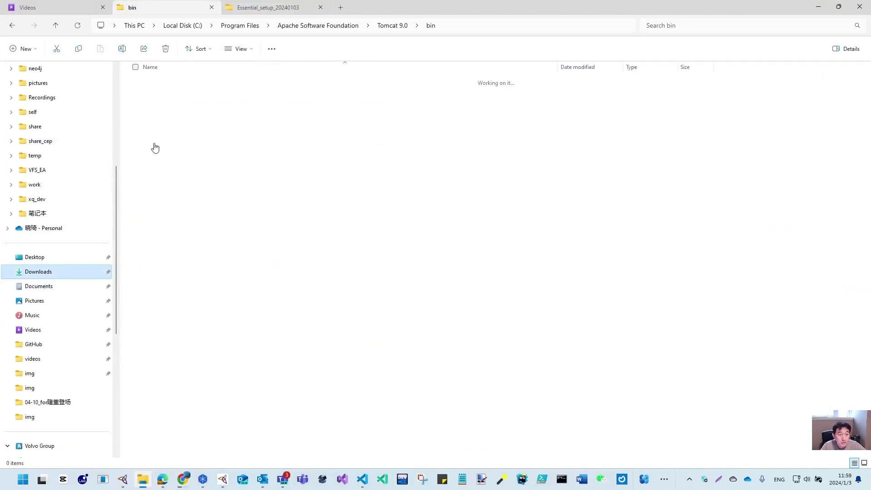
# Move the essential baseline, viewer, import config, install upgrade, OpenExchangeXMLDataLoader and standalone files from Downloads into Essential_setup_20240103, and widen its Name column.
pyautogui.click(214, 96)
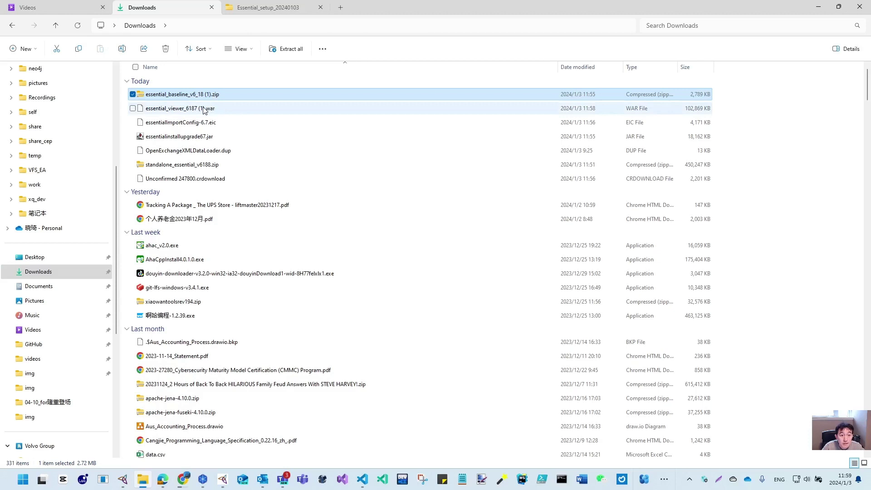
pyautogui.keyDown('ctrl'); pyautogui.click(203, 110); pyautogui.keyUp('ctrl')
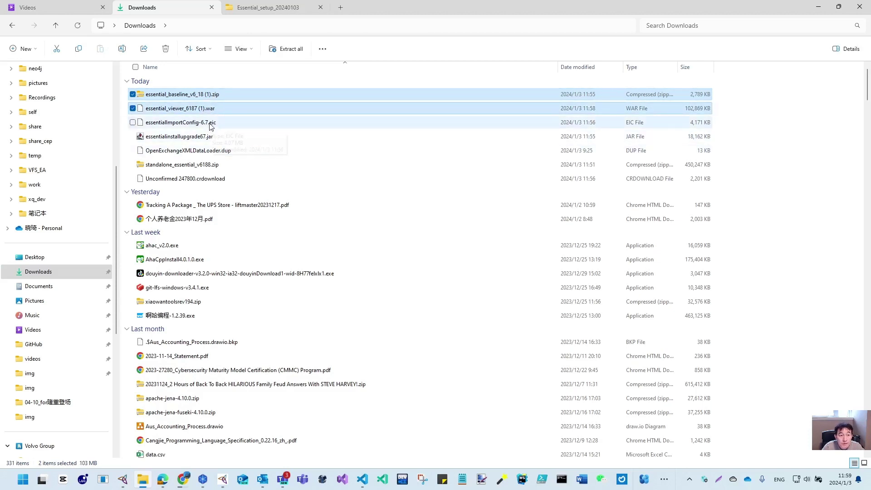
pyautogui.keyDown('ctrl'); pyautogui.click(210, 126); pyautogui.keyUp('ctrl')
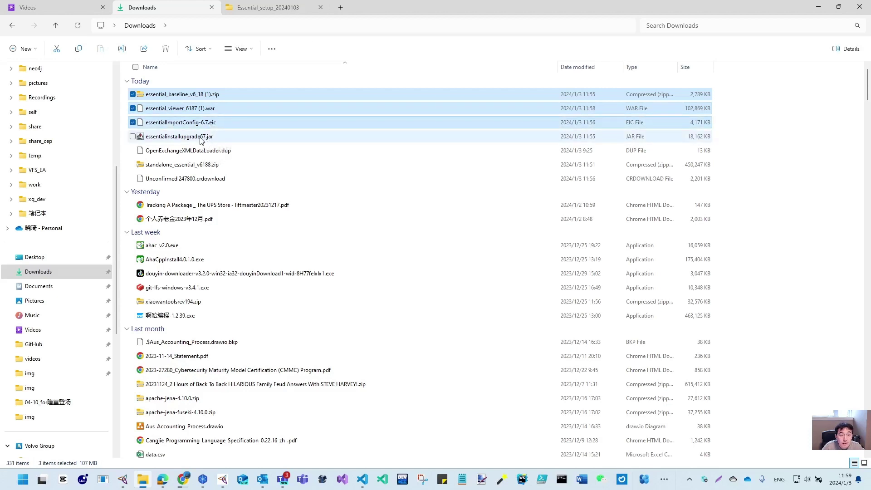
pyautogui.keyDown('ctrl'); pyautogui.click(200, 138); pyautogui.keyUp('ctrl')
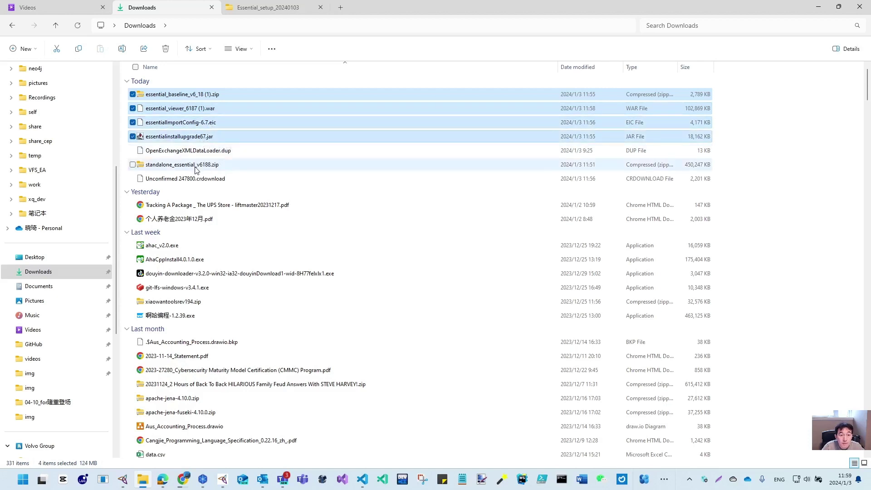
pyautogui.keyDown('ctrl'); pyautogui.click(200, 154); pyautogui.keyUp('ctrl')
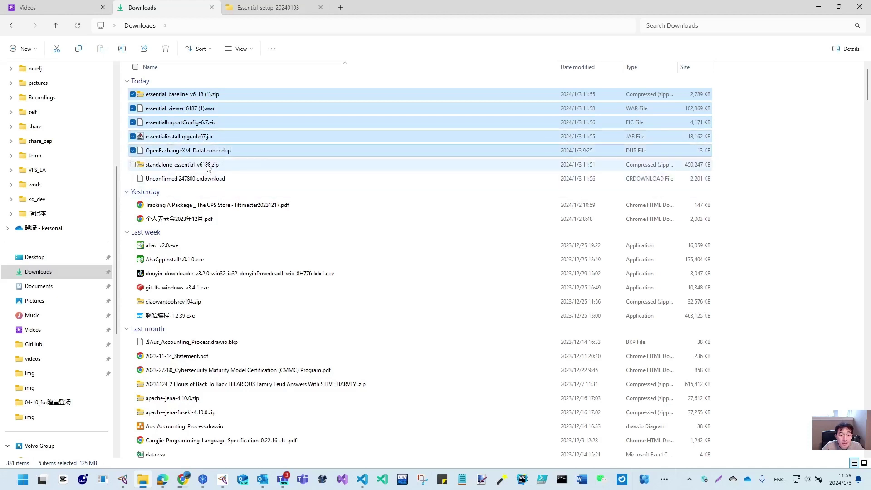
pyautogui.keyDown('ctrl'); pyautogui.click(209, 167); pyautogui.keyUp('ctrl')
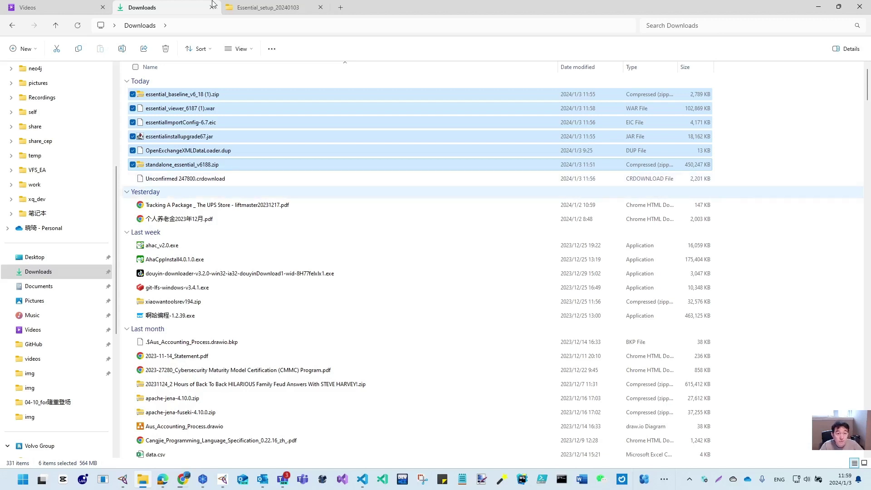
pyautogui.click(265, 10)
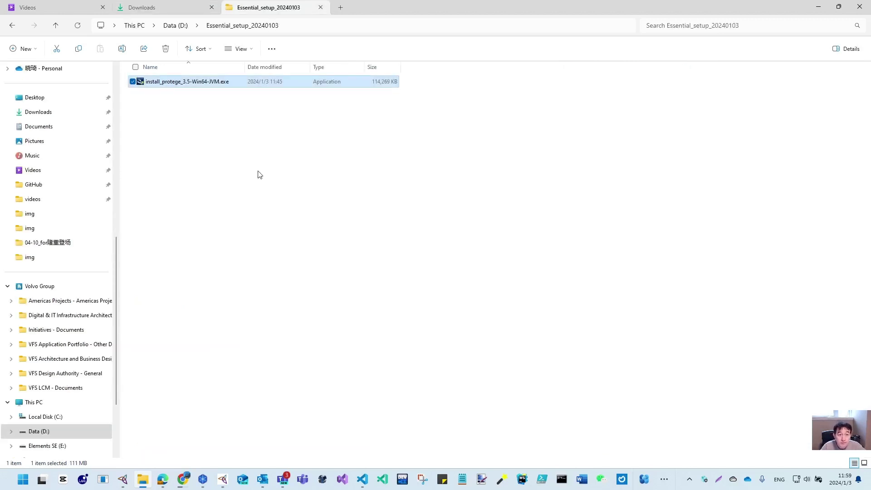
pyautogui.hotkey('ctrl', 'v')
pyautogui.moveTo(246, 67); pyautogui.dragTo(289, 68)
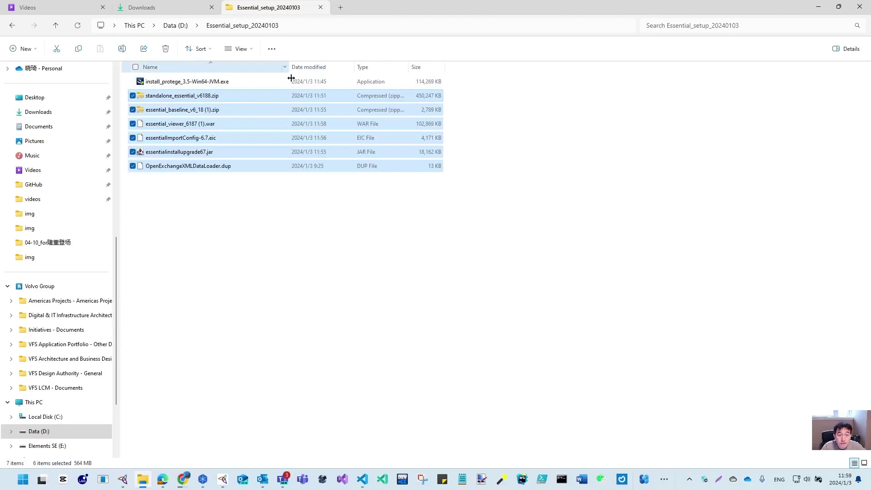
# Rename the baseline archive to essential_baseline_v6_18.zip by removing the duplicate-copy suffix.
pyautogui.click(225, 113)
pyautogui.click(213, 112)
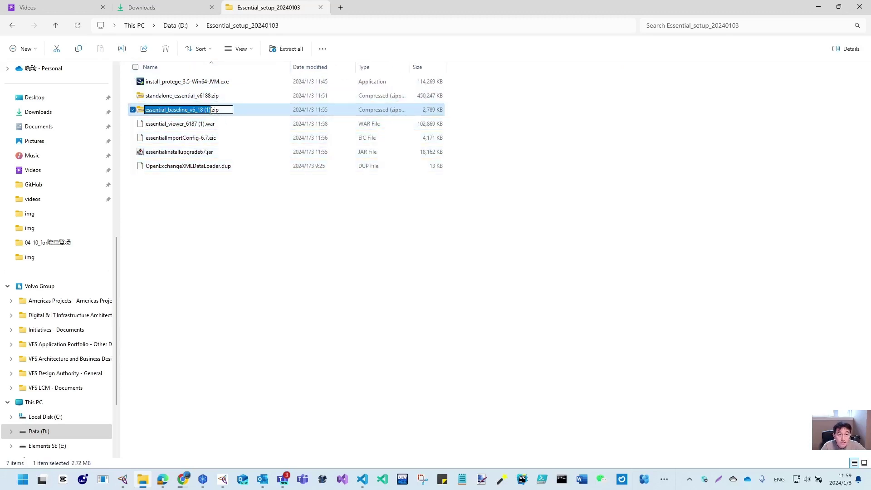
pyautogui.click(209, 111)
pyautogui.press('BackSpace')
pyautogui.press('BackSpace')
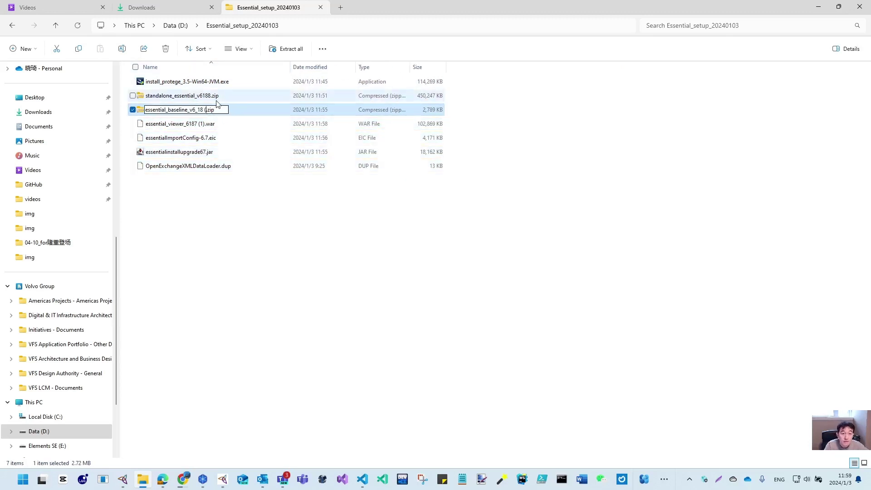
pyautogui.press('BackSpace')
pyautogui.press('BackSpace')
pyautogui.press('Return')
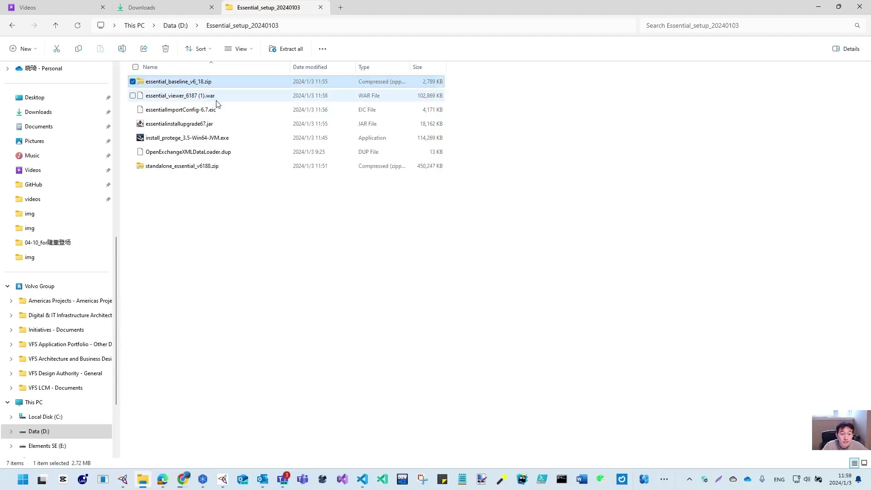
# Rename the viewer file to essential_viewer_6187.war by removing the duplicate-copy suffix.
pyautogui.click(202, 100)
pyautogui.click(204, 96)
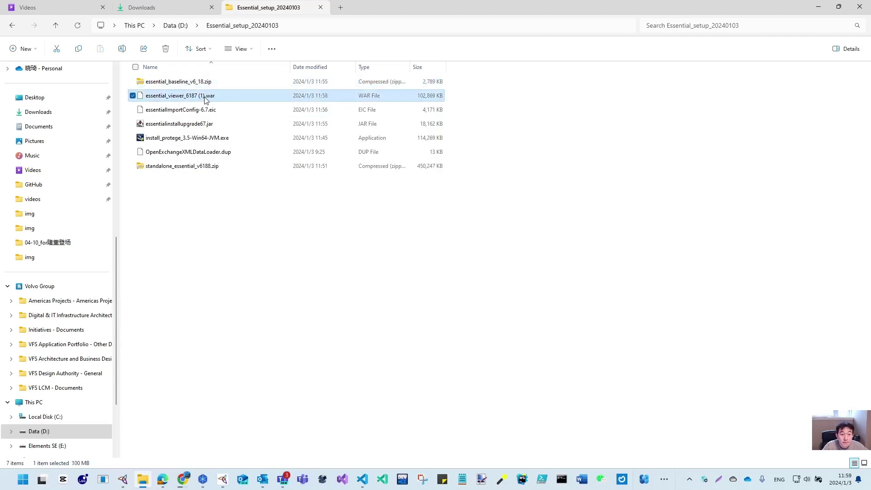
pyautogui.click(205, 96)
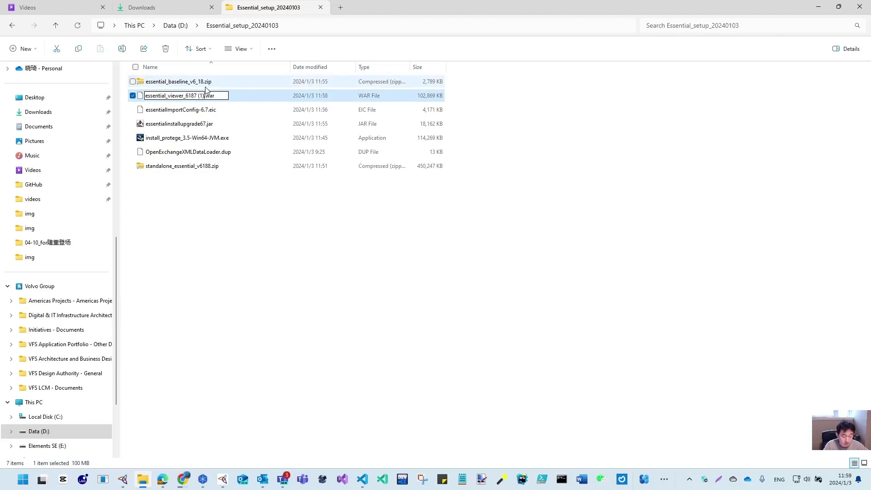
pyautogui.press('BackSpace')
pyautogui.press('BackSpace')
pyautogui.press('BackSpace')
pyautogui.press('BackSpace')
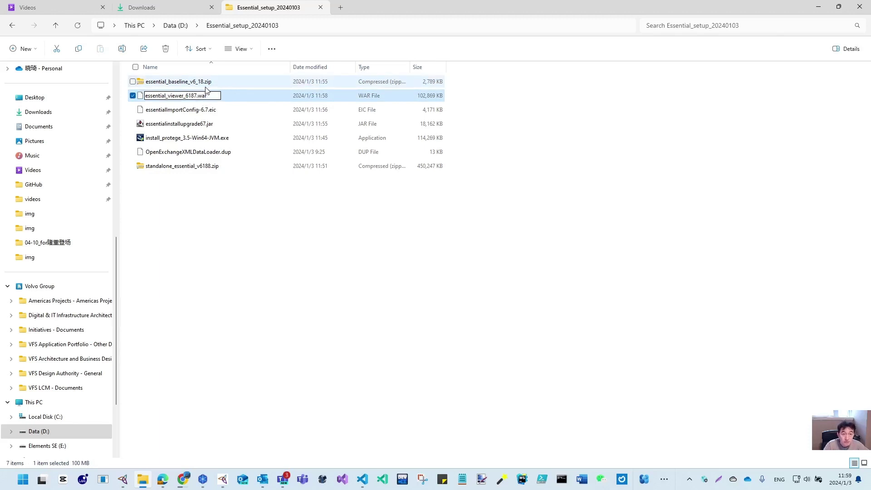
pyautogui.press('Return')
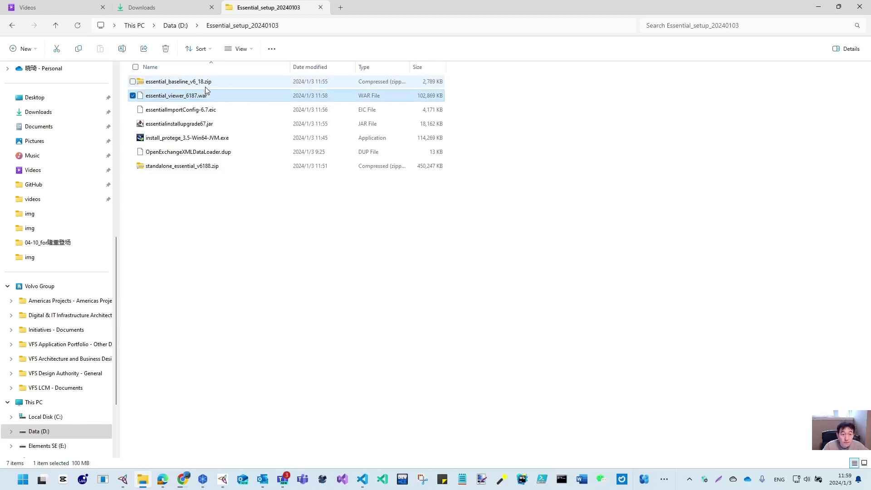
pyautogui.click(168, 127)
pyautogui.rightClick(168, 127)
pyautogui.click(268, 436)
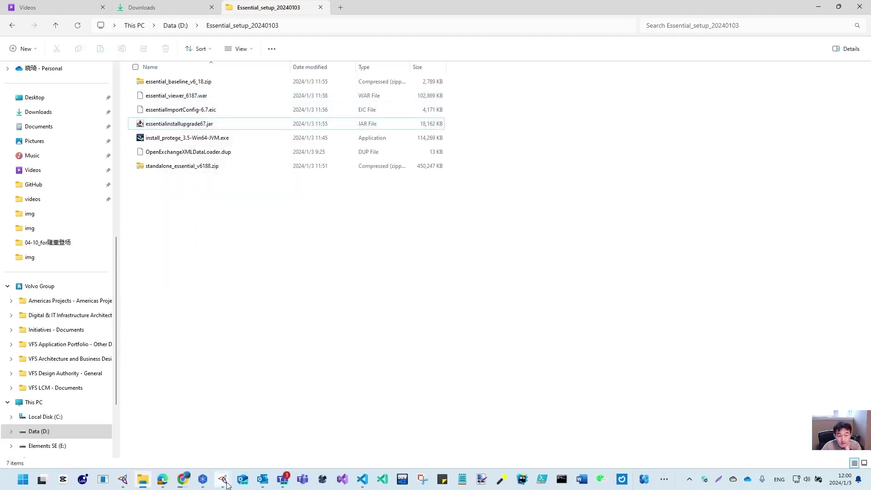
# Switch to the running Protégé window, maximize it, examine the layers under EA_Class in the class hierarchy, and minimize it.
pyautogui.moveTo(226, 486)
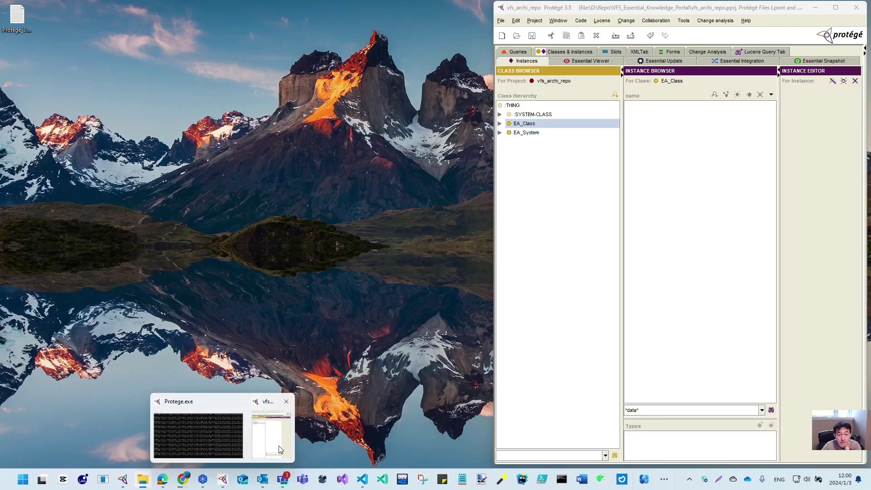
pyautogui.click(272, 438)
pyautogui.click(836, 8)
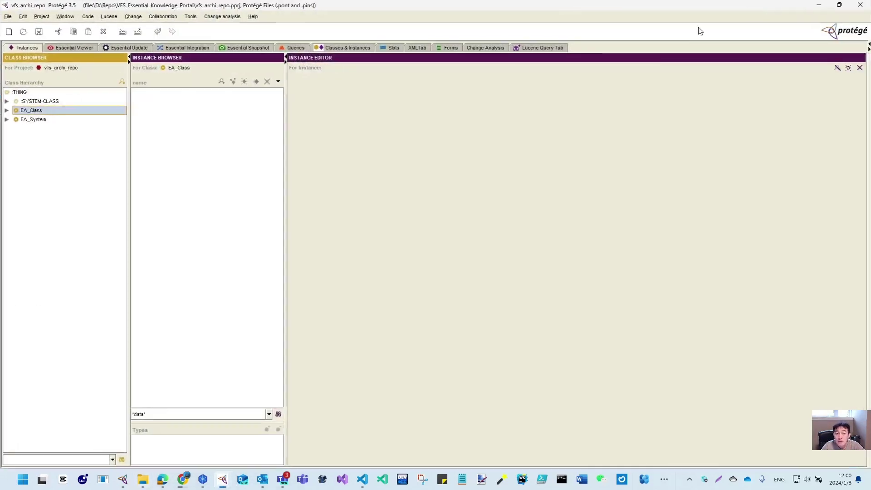
pyautogui.click(6, 110)
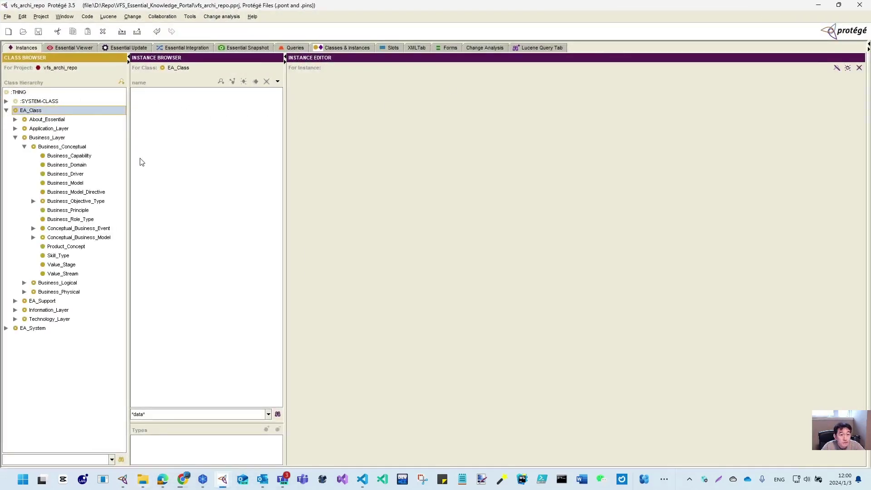
pyautogui.click(25, 146)
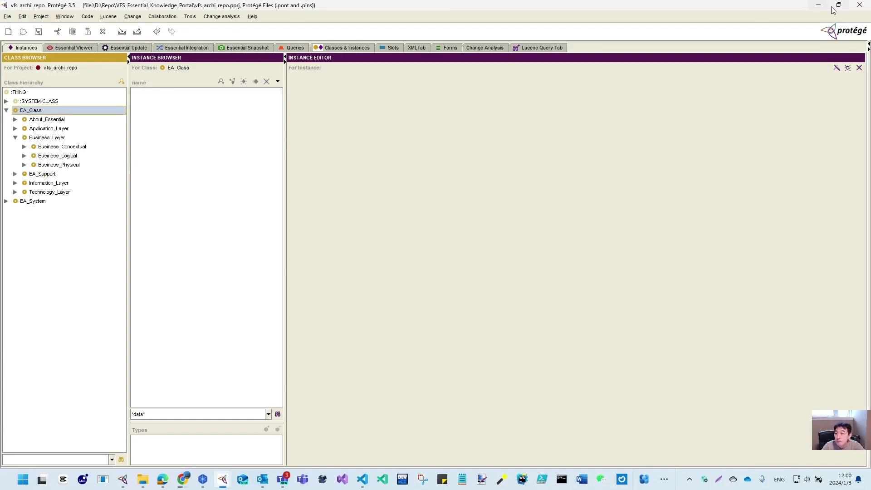
pyautogui.click(819, 8)
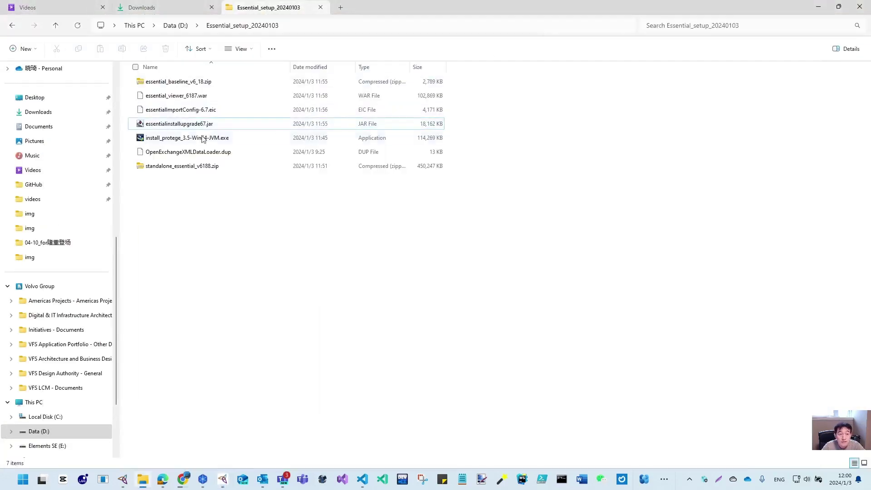
# Try to run essentialinstallupgrade67.jar directly and with OpenJDK Platform binary, dismissing the dialogs.
pyautogui.click(160, 129)
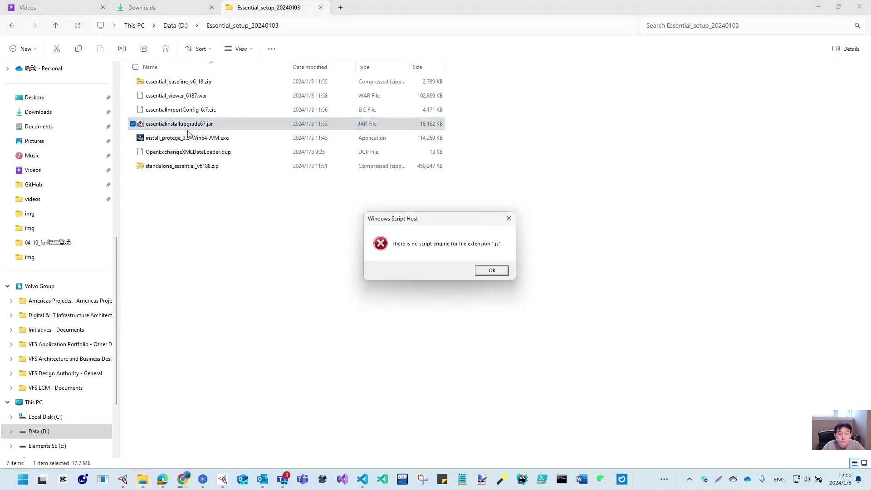
pyautogui.click(477, 269)
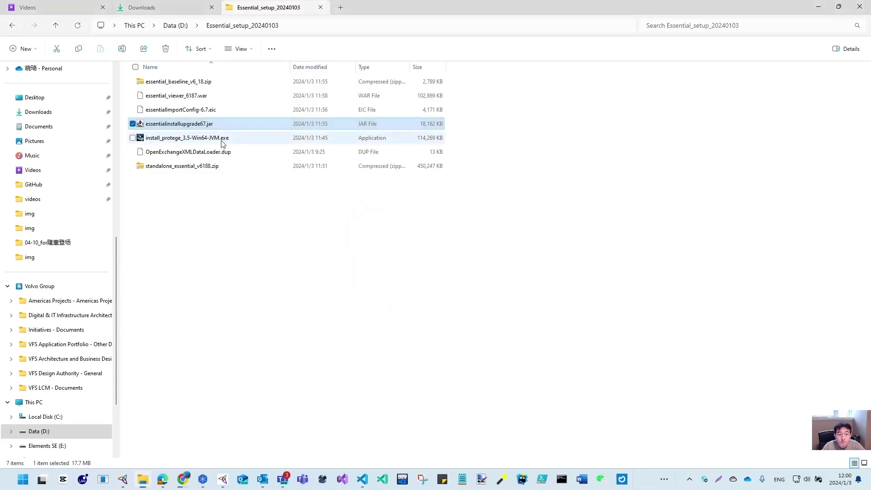
pyautogui.rightClick(200, 123)
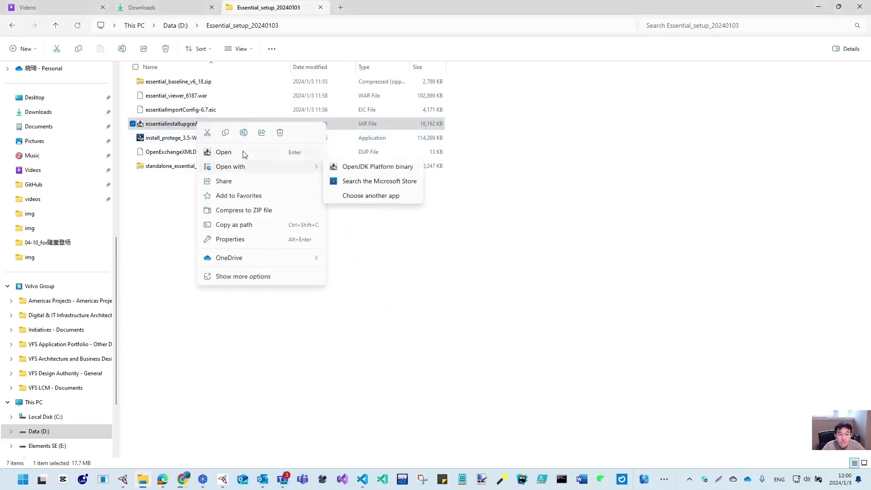
pyautogui.moveTo(240, 172)
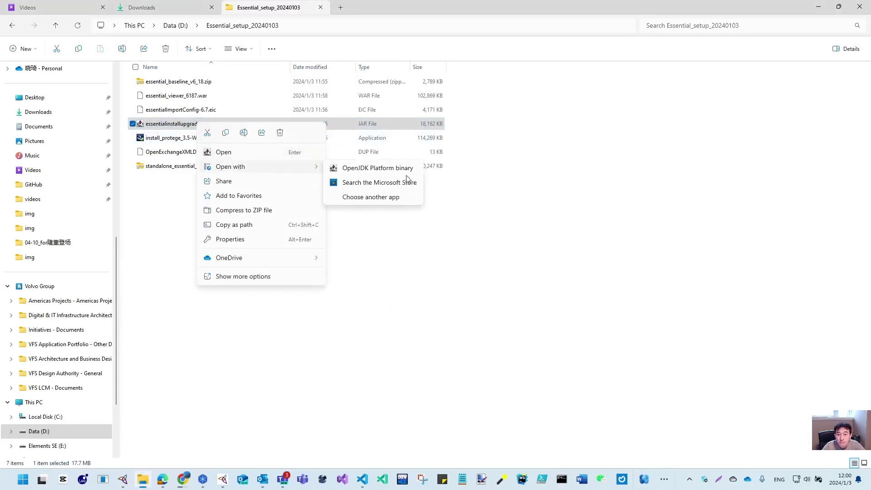
pyautogui.click(408, 170)
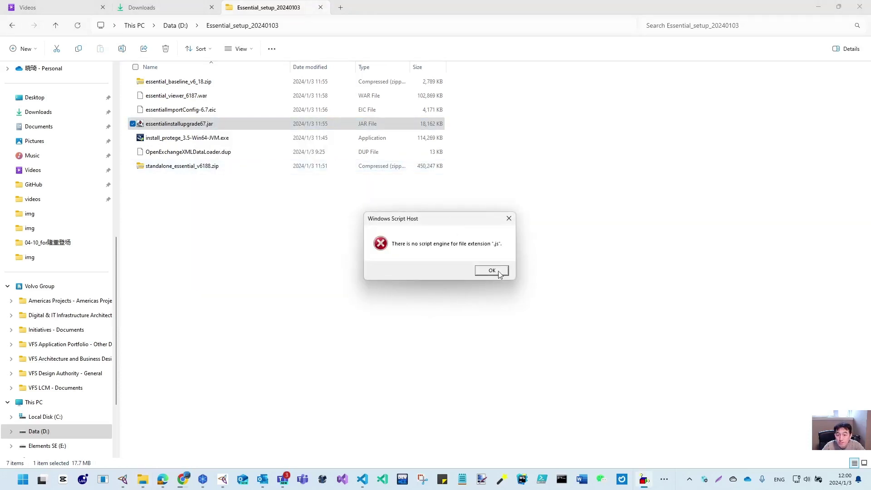
pyautogui.click(491, 270)
pyautogui.click(254, 224)
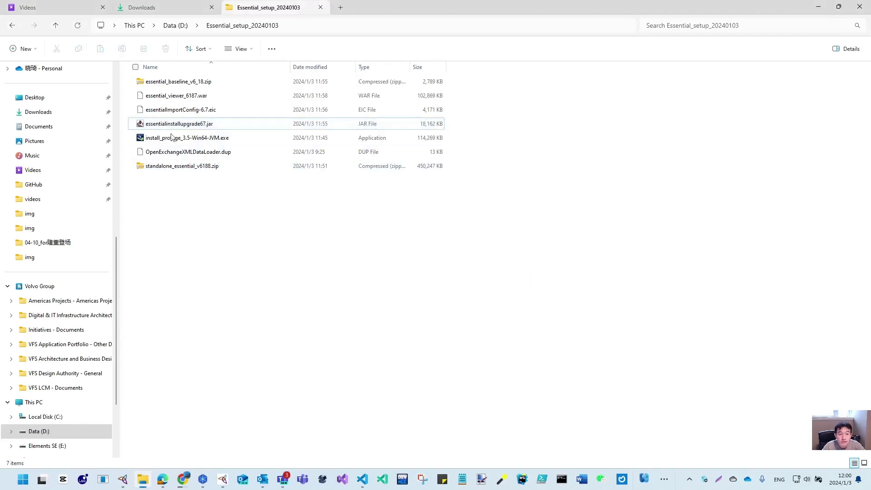
# Open essential_baseline_v6_18.zip, widen the Name column to examine its contained files, and close its tab.
pyautogui.click(145, 127)
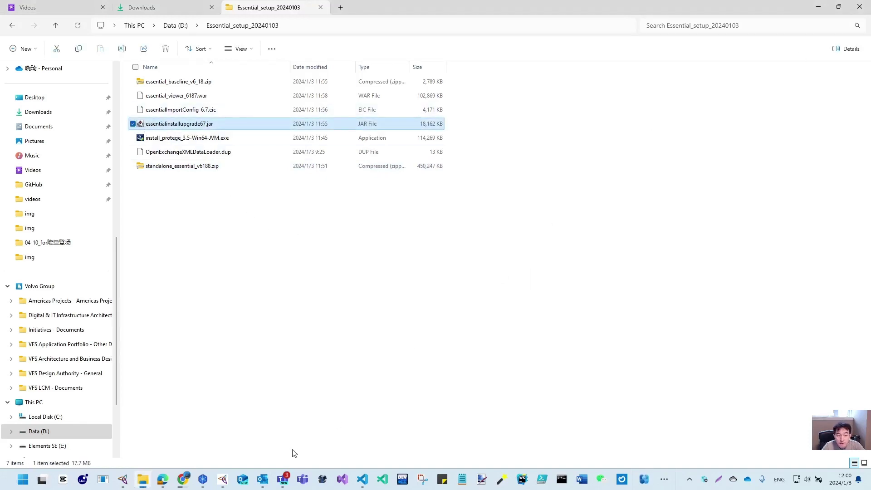
pyautogui.moveTo(222, 480)
pyautogui.click(187, 85)
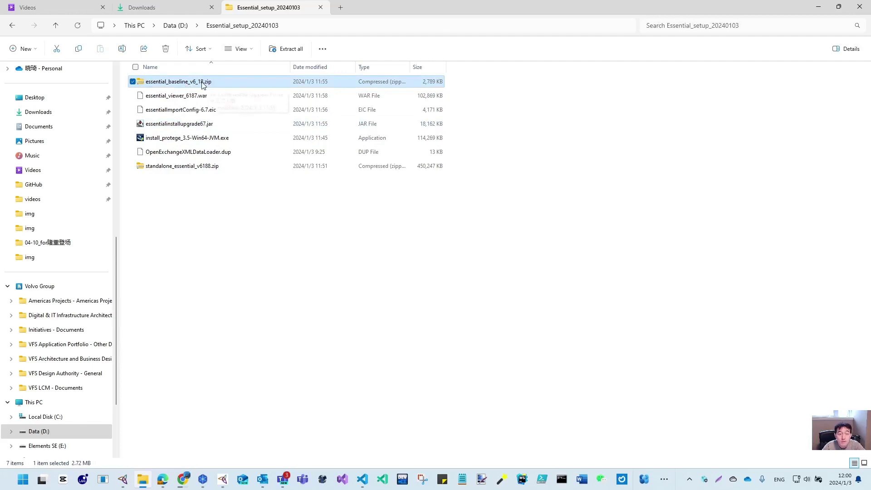
pyautogui.doubleClick(202, 83)
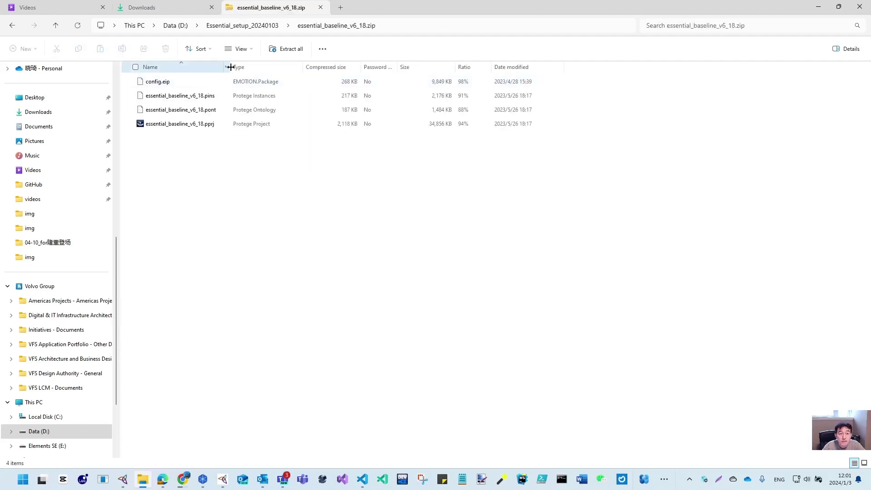
pyautogui.moveTo(230, 67); pyautogui.dragTo(277, 76)
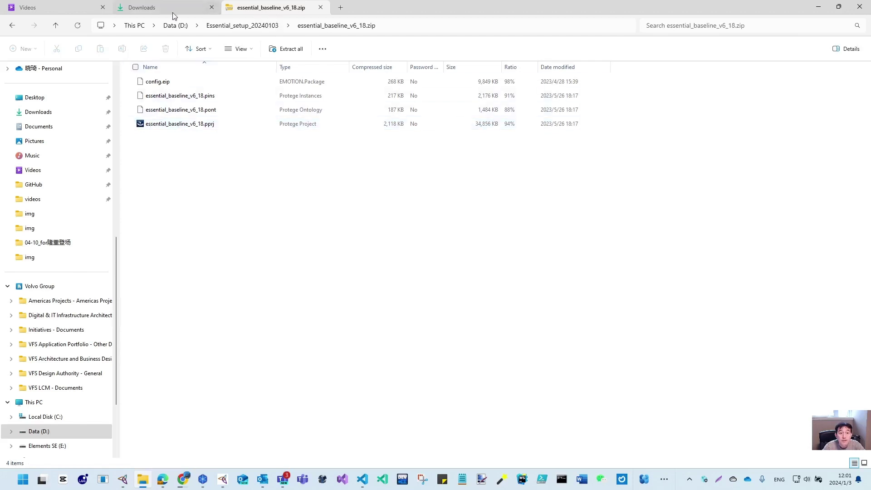
pyautogui.click(320, 7)
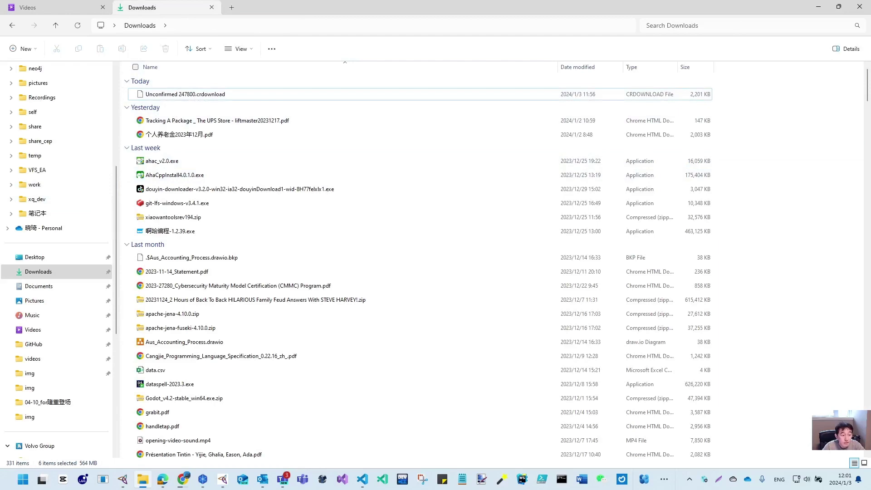
# Reopen the Essential_setup_20240103 folder on the Data (D:) drive.
pyautogui.scroll(-6, 56, 410)
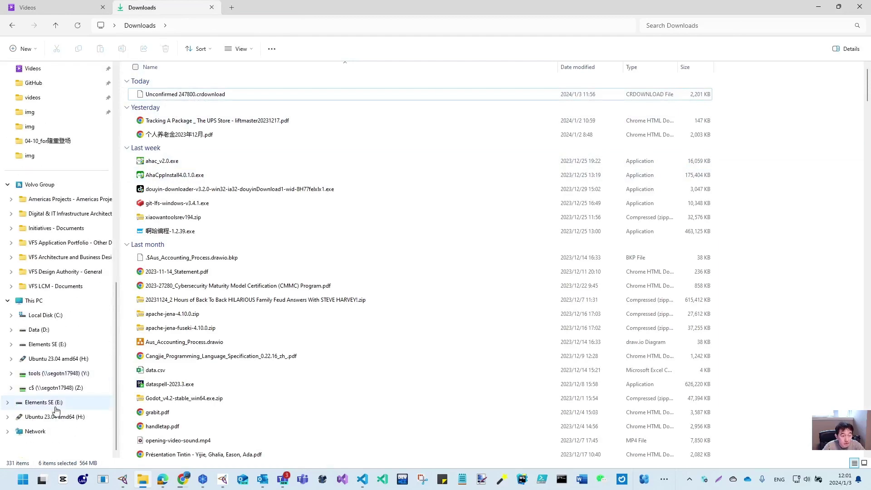
pyautogui.click(40, 330)
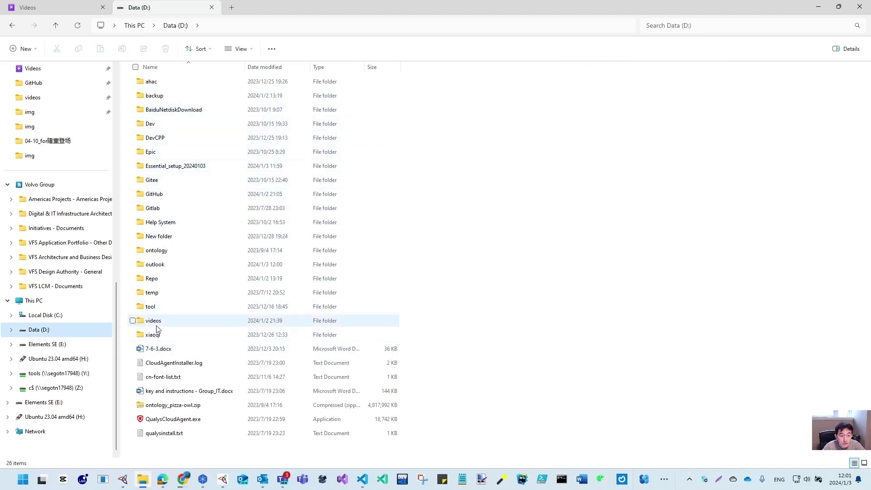
pyautogui.doubleClick(200, 166)
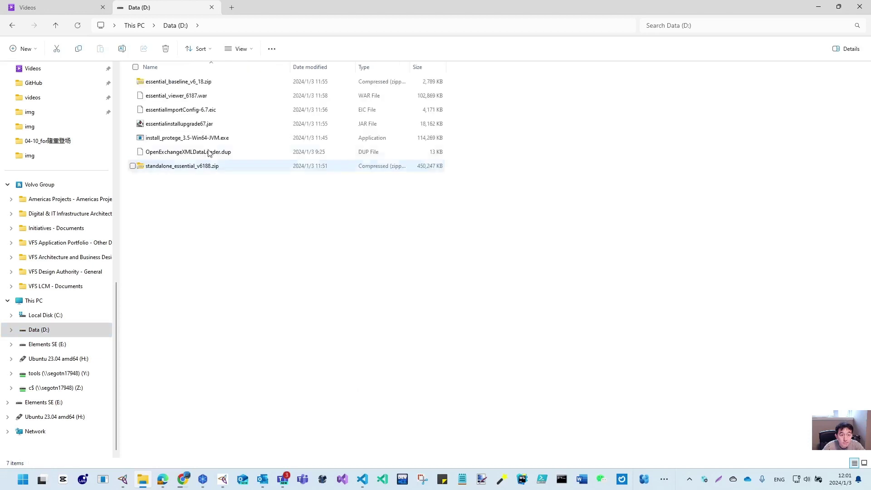
# Copy essential_baseline_v6_18.zip from the Essential_setup_20240103 folder into the Repo folder on the Data (D:) drive.
pyautogui.click(201, 96)
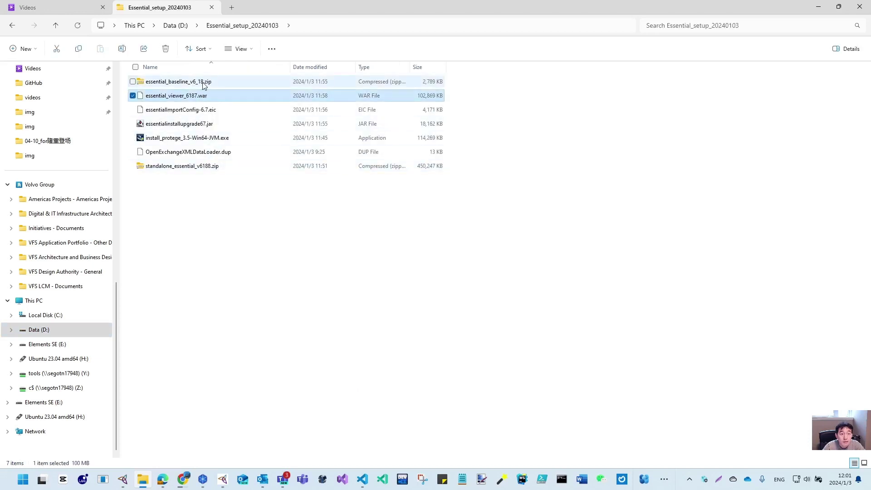
pyautogui.click(203, 82)
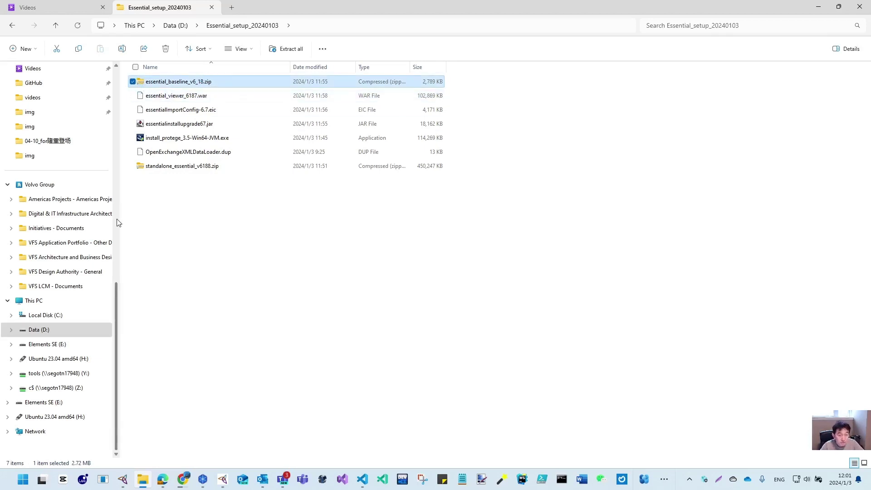
pyautogui.click(175, 25)
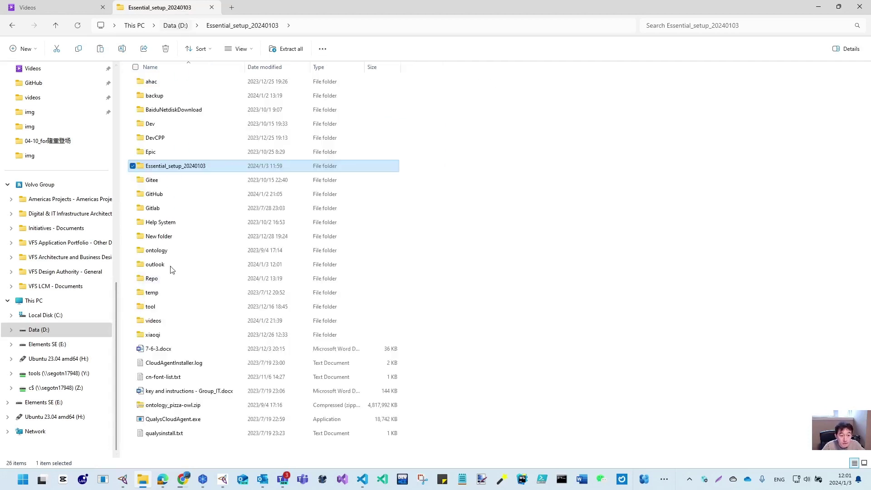
pyautogui.click(158, 279)
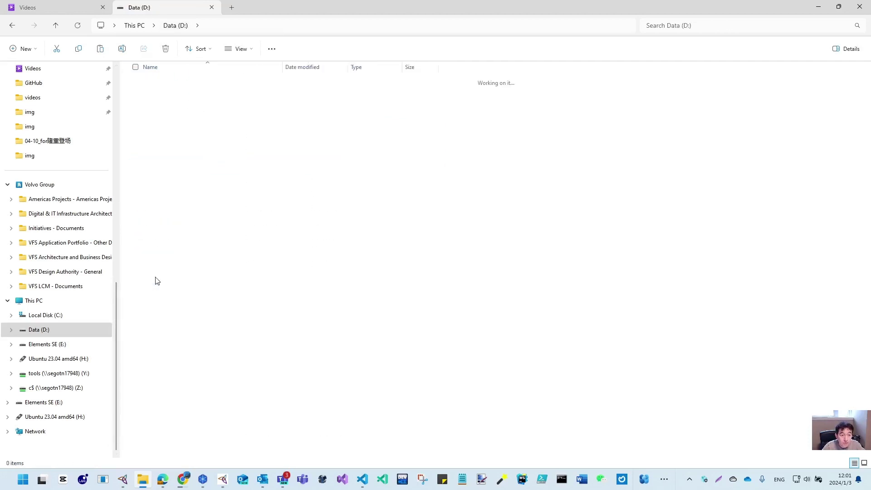
pyautogui.rightClick(188, 190)
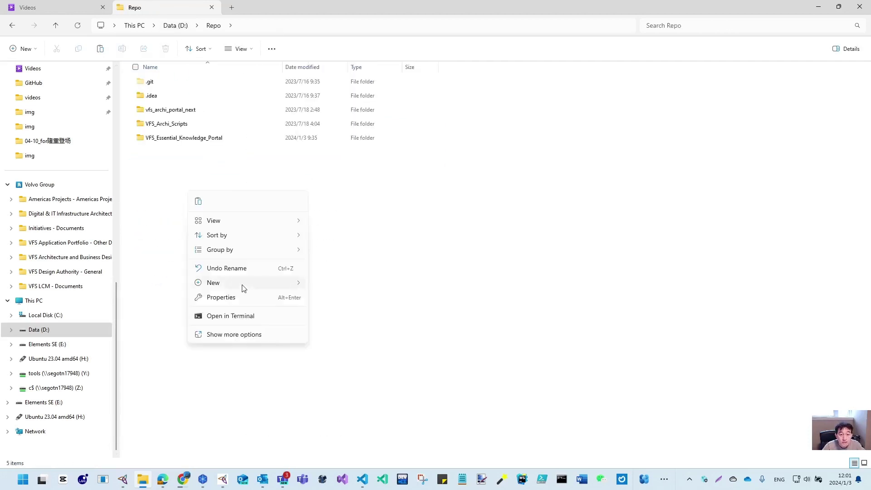
pyautogui.click(152, 218)
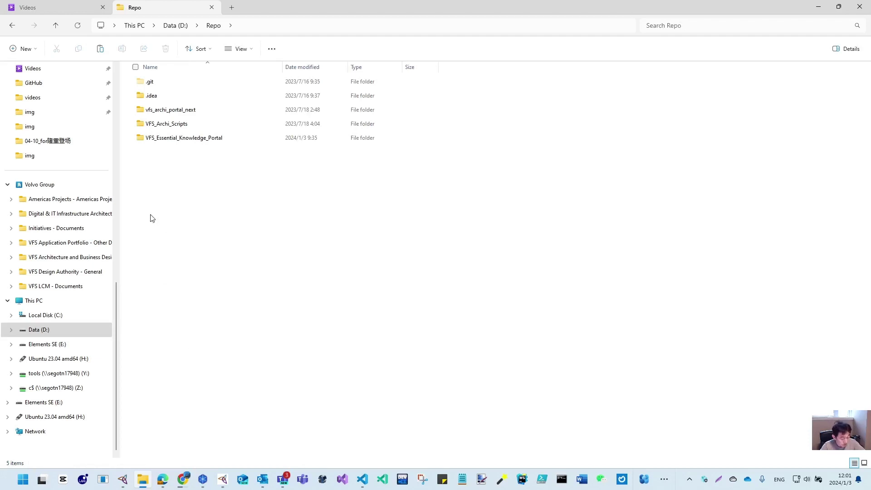
pyautogui.hotkey('ctrl', 'v')
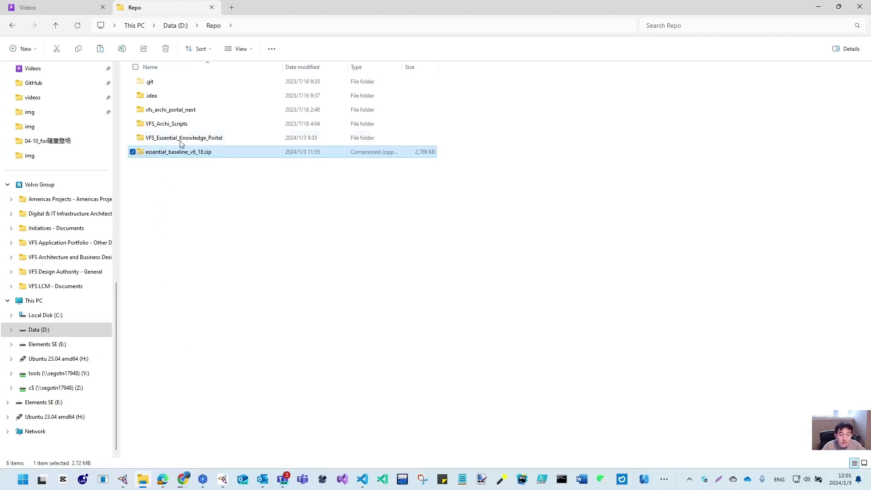
# Extract essential_baseline_v6_18.zip to the folder D:\Repo\EA_Practice.
pyautogui.rightClick(142, 152)
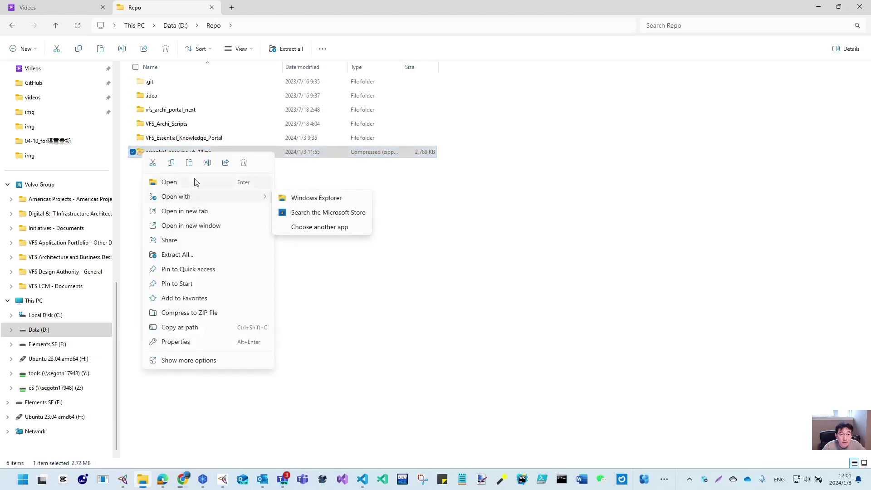
pyautogui.click(197, 257)
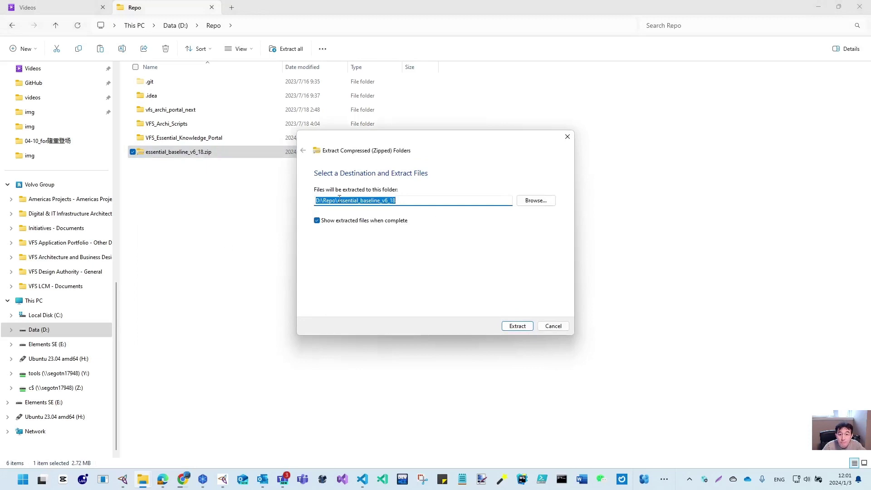
pyautogui.moveTo(338, 200); pyautogui.dragTo(399, 199)
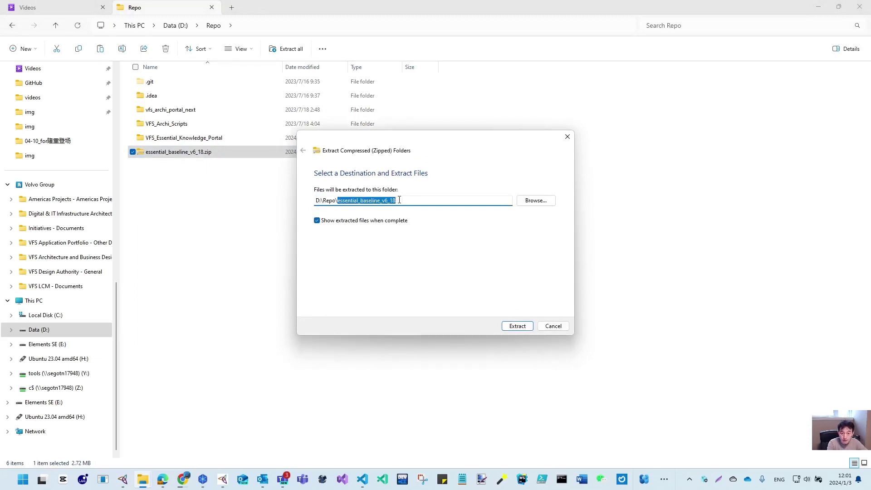
pyautogui.write('Sam')
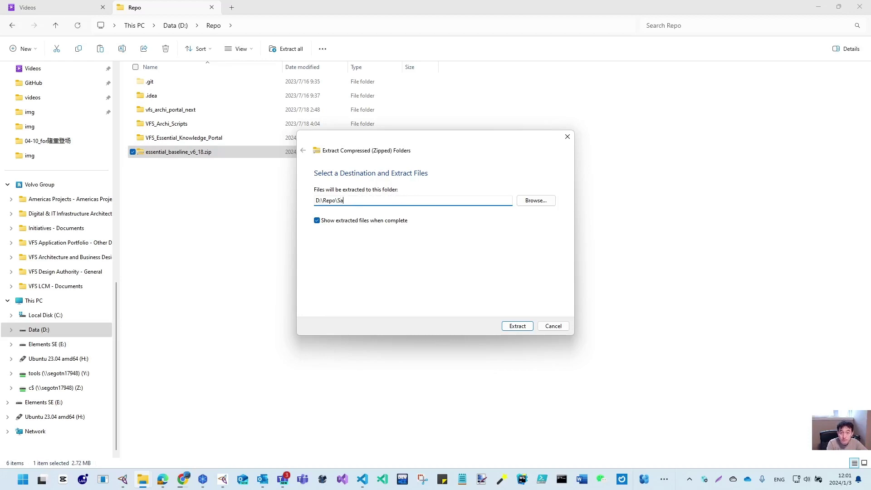
pyautogui.press('BackSpace')
pyautogui.press('BackSpace')
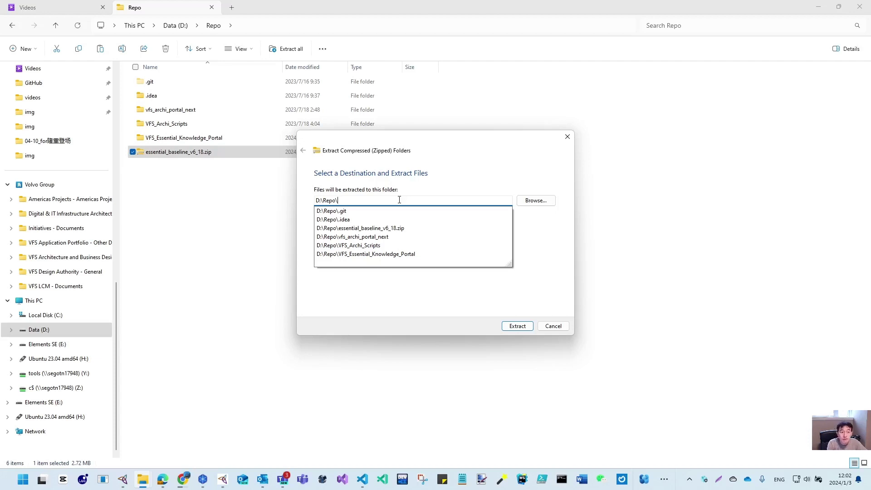
pyautogui.write('EA_')
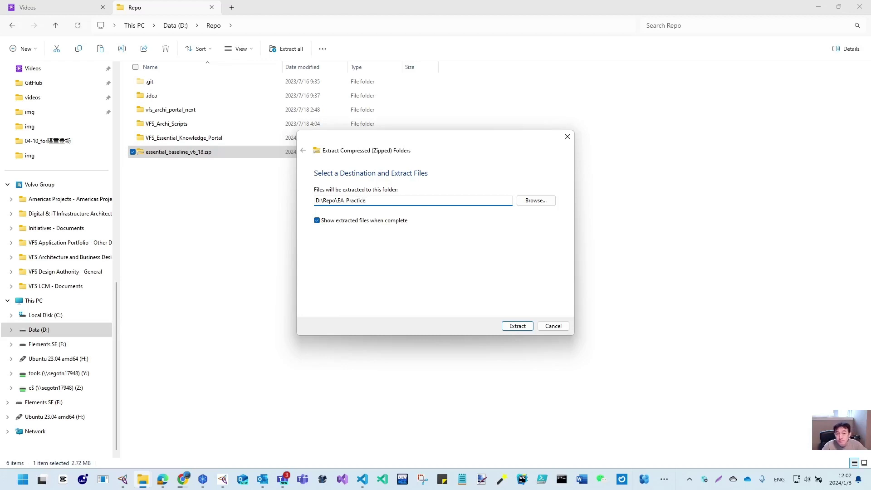
pyautogui.write('Practice')
pyautogui.click(517, 326)
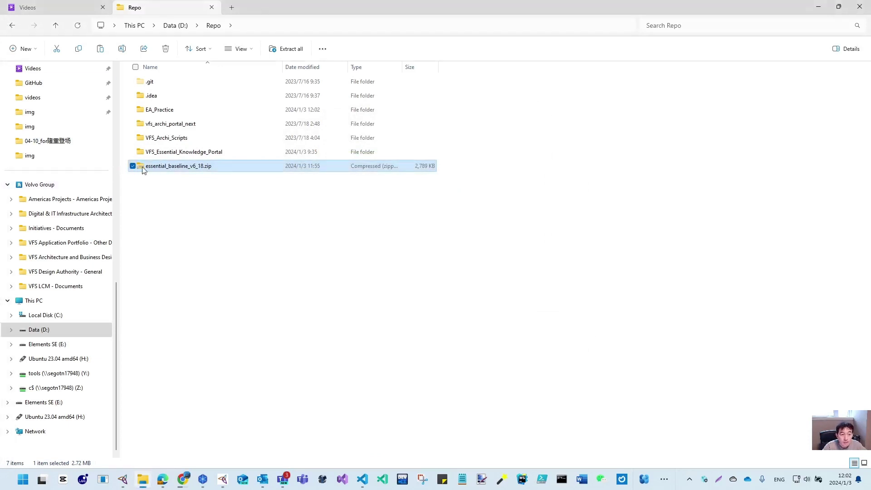
# Permanently delete essential_baseline_v6_18.zip from Repo and check the files inside the VFS_Essential_Knowledge_Portal folder.
pyautogui.hotkey('shift', 'Delete')
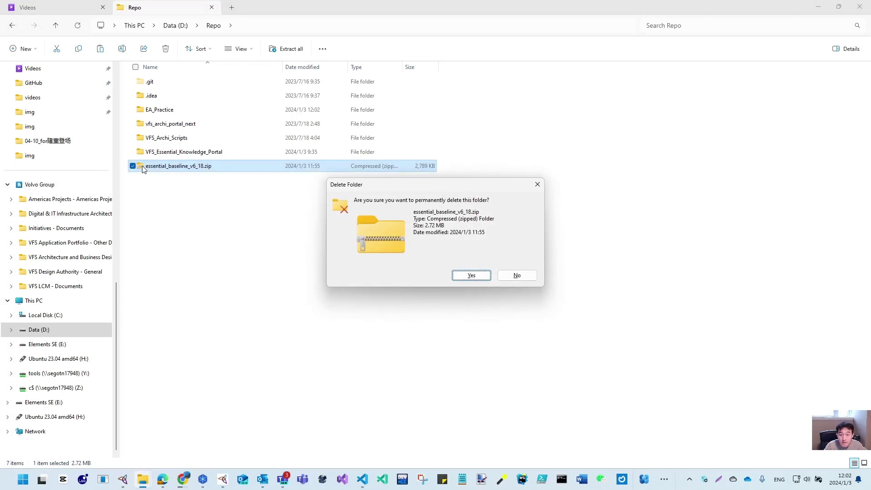
pyautogui.press('Return')
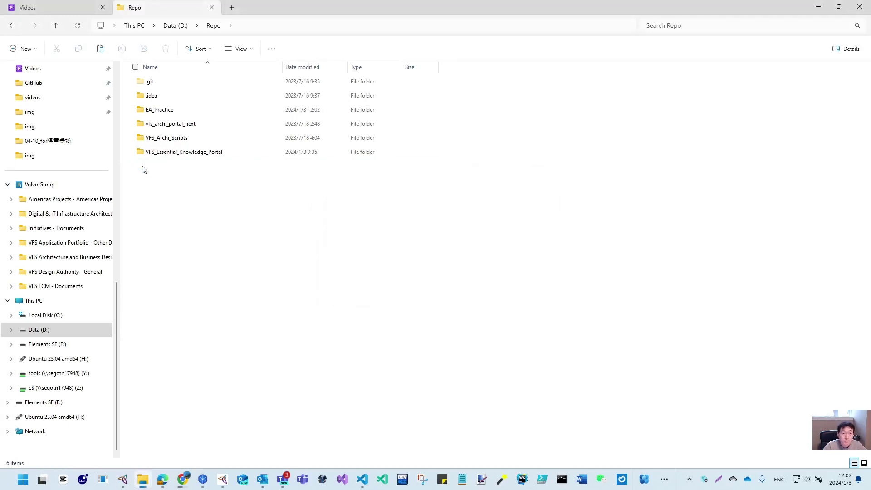
pyautogui.doubleClick(169, 153)
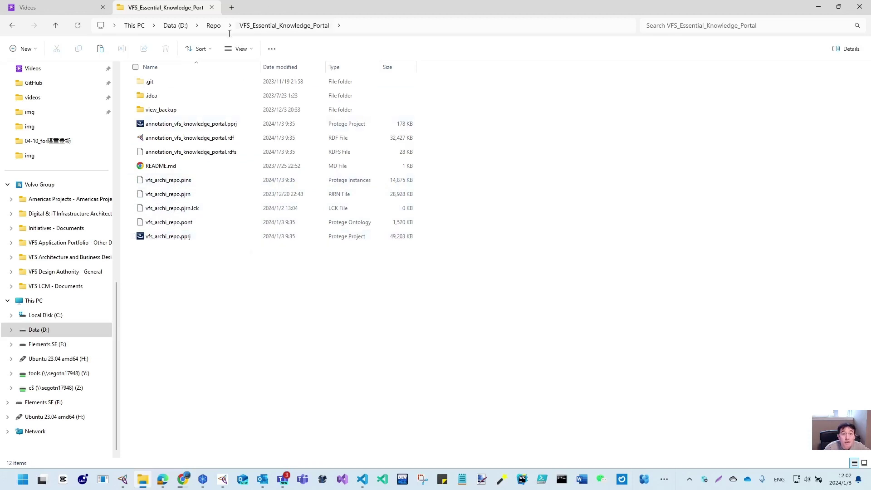
pyautogui.click(213, 26)
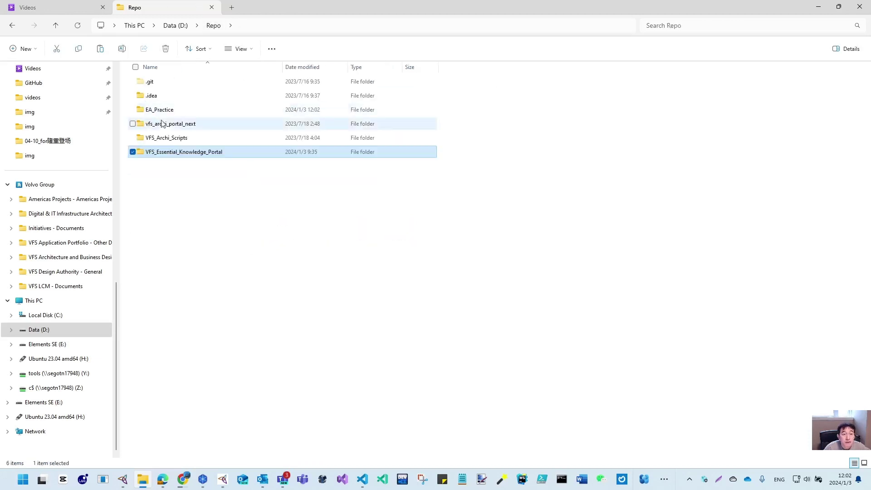
# In the EA_Practice folder, rename the Protege project file essential_baseline_v6_18.pprj to EA_Practice.pprj.
pyautogui.doubleClick(163, 113)
pyautogui.click(164, 124)
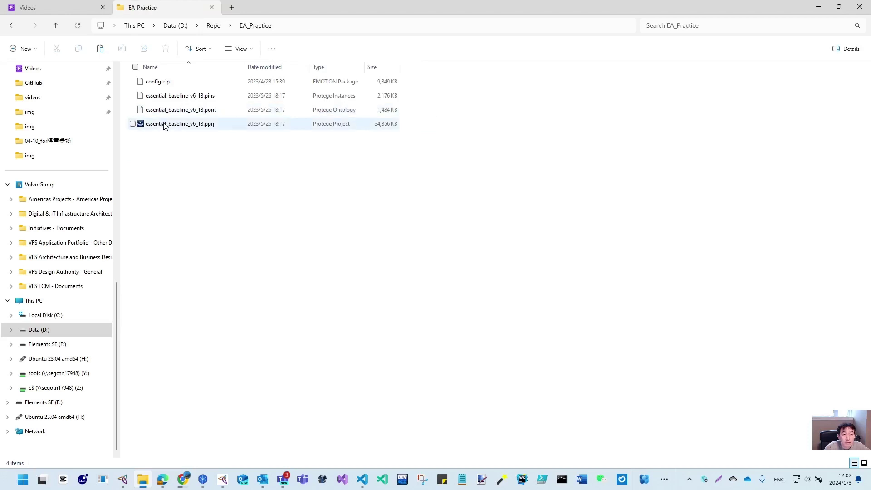
pyautogui.click(189, 124)
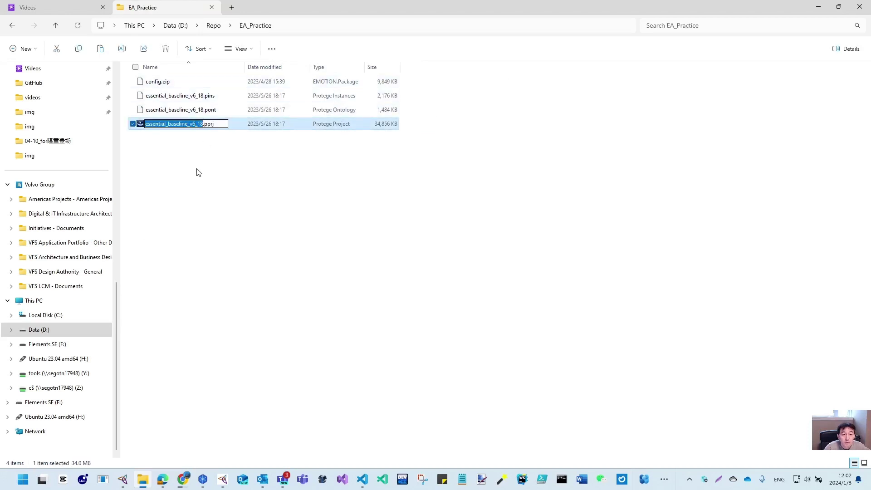
pyautogui.write('EA_Pract')
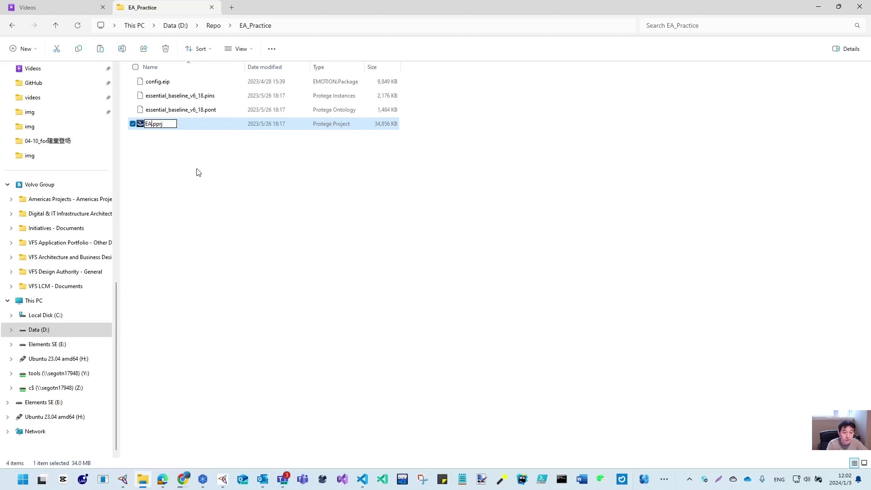
pyautogui.write('ice')
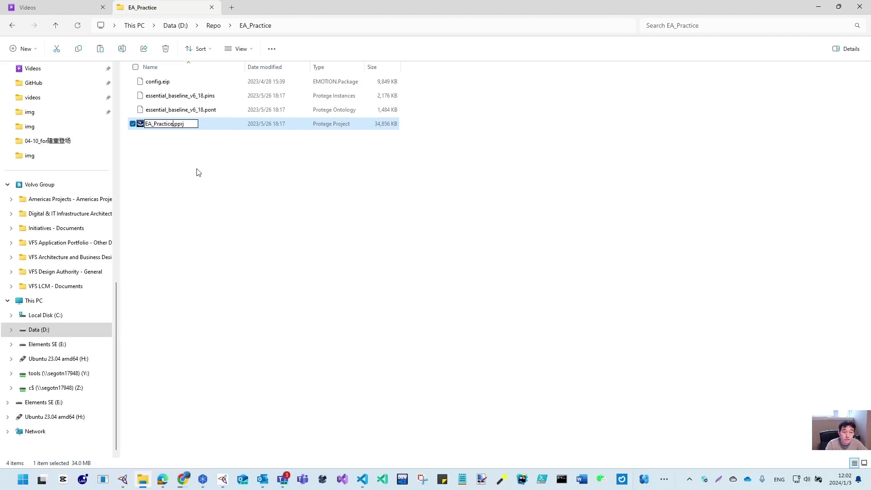
pyautogui.press('Return')
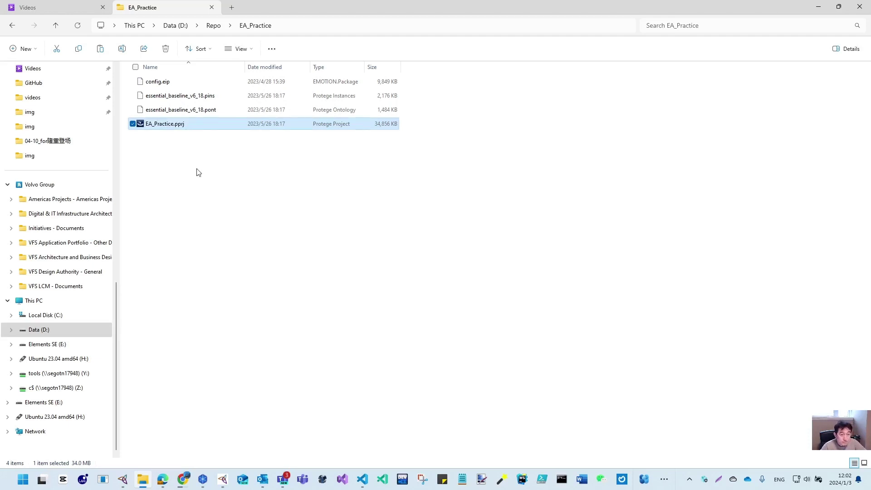
# Rename the baseline ontology and instances files to EA_Practice.pont and EA_Practice.pins, reusing the project file's name.
pyautogui.press('F2')
pyautogui.hotkey('ctrl', 'c')
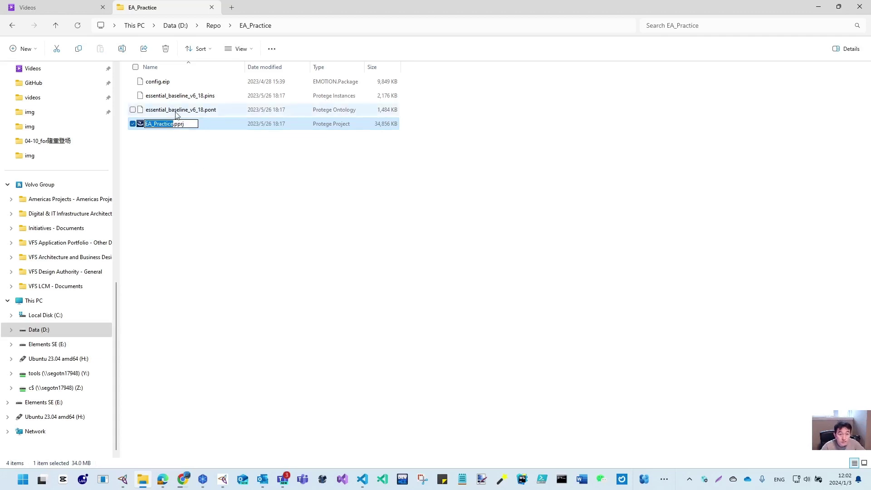
pyautogui.click(180, 111)
pyautogui.press('F2')
pyautogui.hotkey('ctrl', 'v')
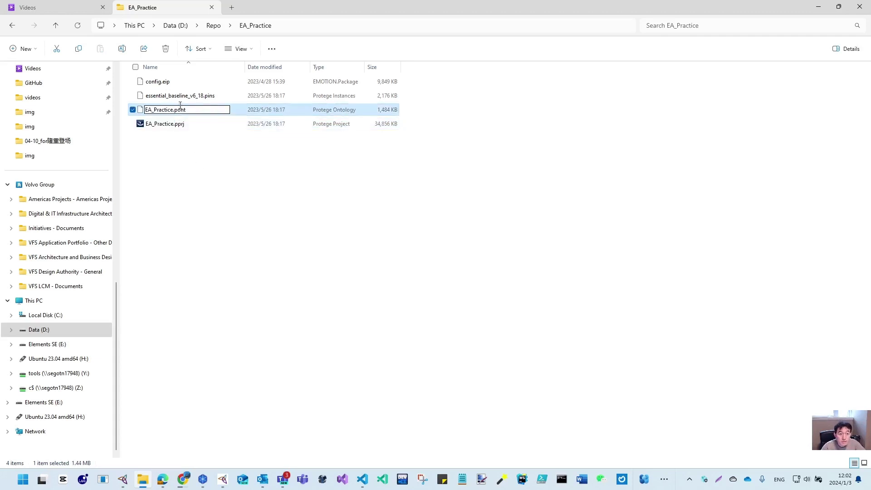
pyautogui.click(175, 97)
pyautogui.press('F2')
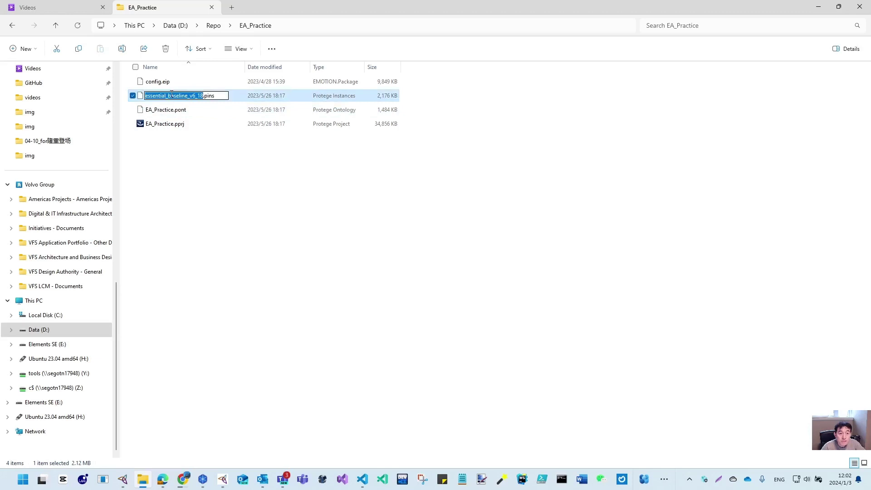
pyautogui.hotkey('ctrl', 'v')
pyautogui.click(189, 161)
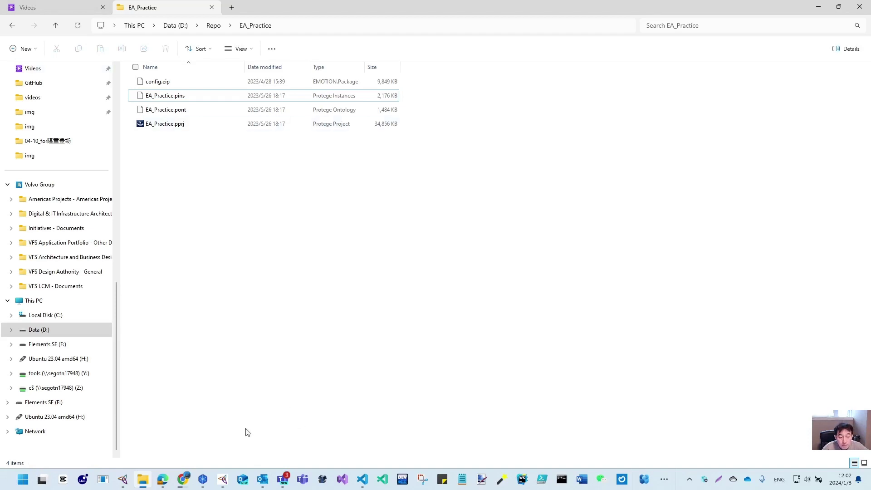
# Switch to the running Protégé window and close the vfs_archi_repo project, saving its changes.
pyautogui.moveTo(221, 480)
pyautogui.click(252, 449)
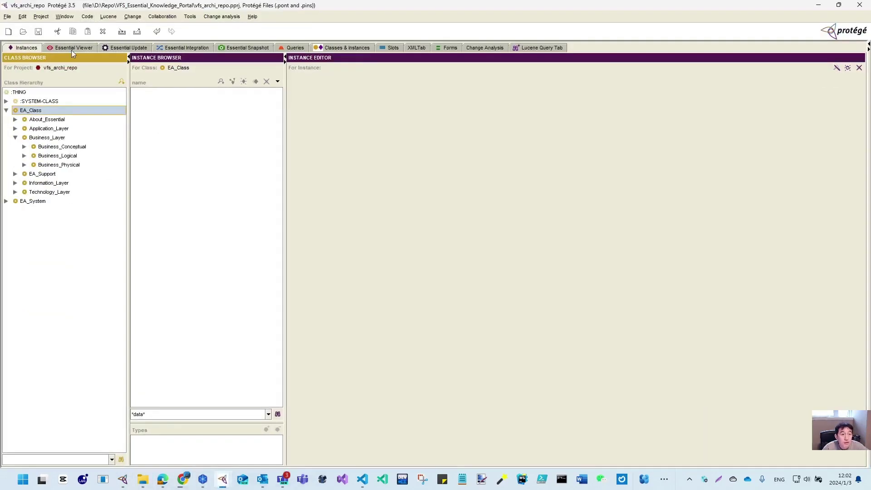
pyautogui.click(7, 16)
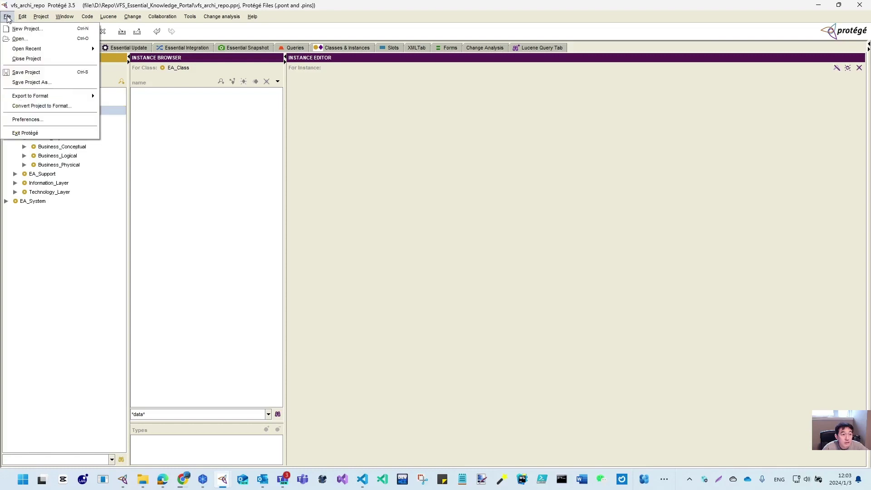
pyautogui.click(26, 59)
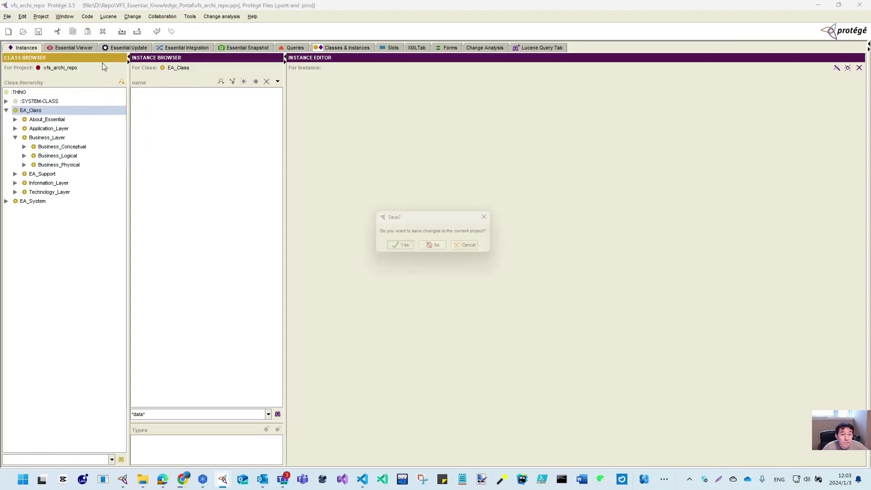
pyautogui.click(405, 248)
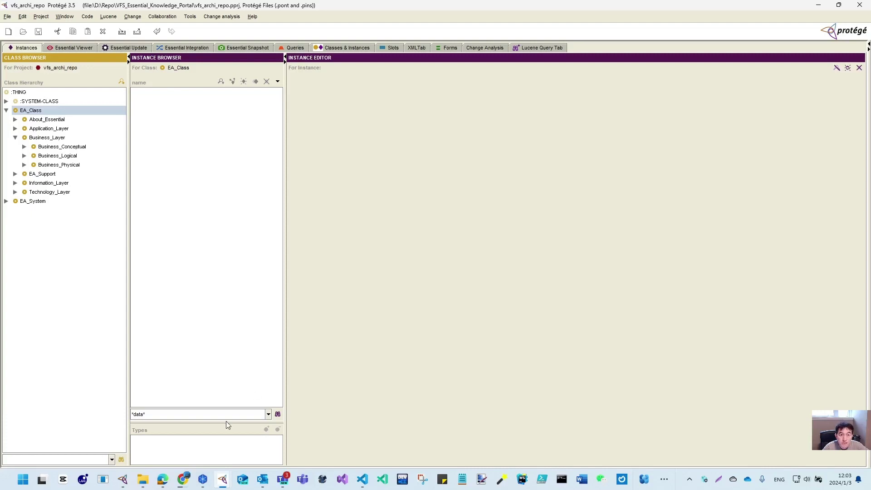
# Start opening a project, review the URL and Server source options, and return to the File source.
pyautogui.hotkey('ctrl', 'o')
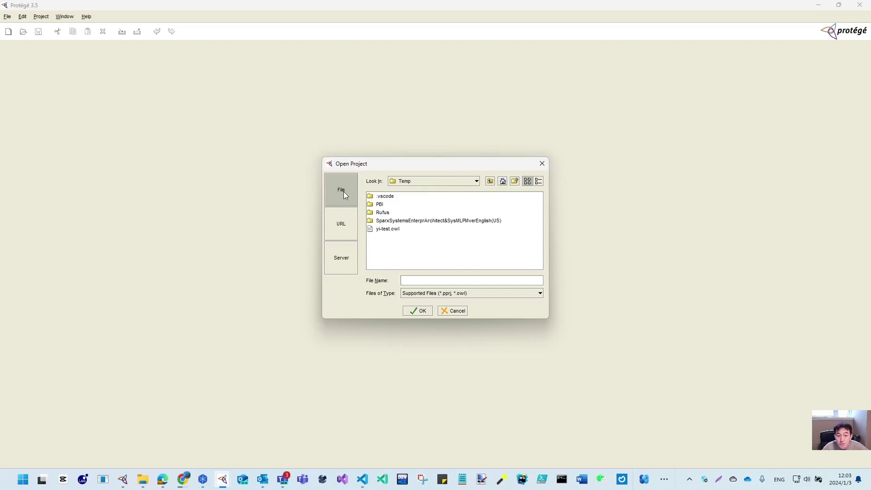
pyautogui.click(337, 232)
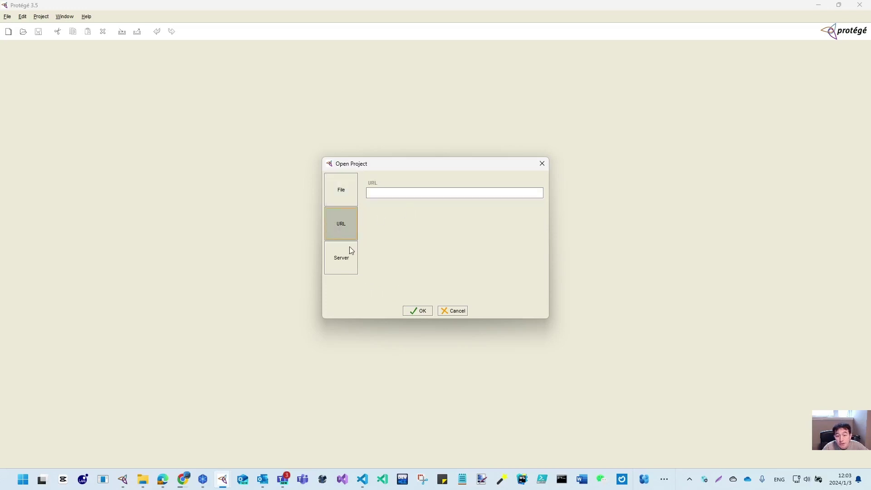
pyautogui.click(346, 263)
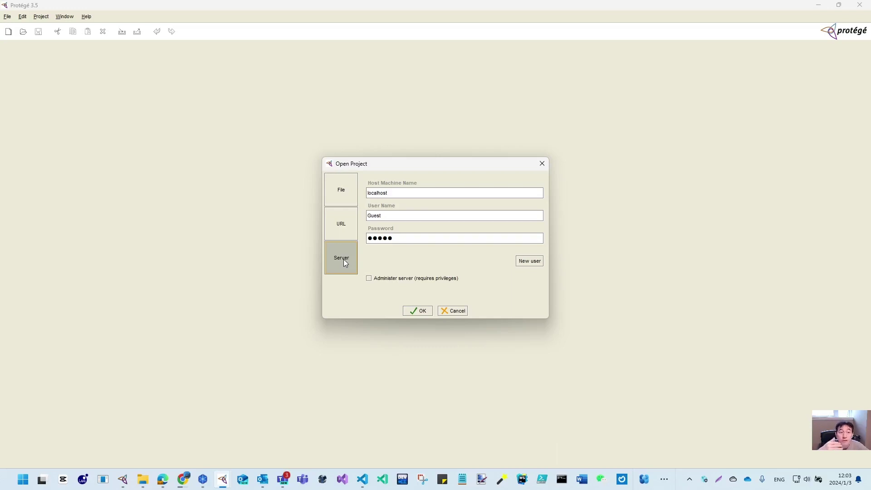
pyautogui.click(350, 190)
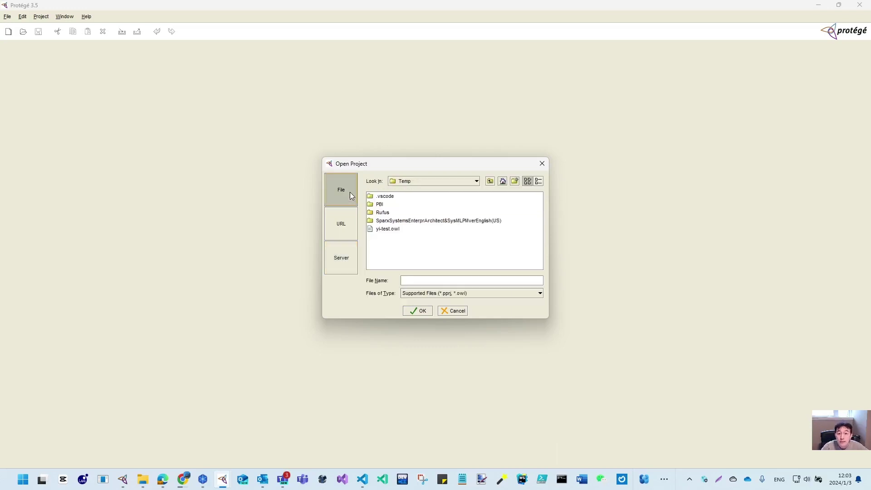
# Open the EA_Practice.pprj project from the D:\Repo\EA_Practice folder.
pyautogui.click(477, 182)
pyautogui.click(417, 199)
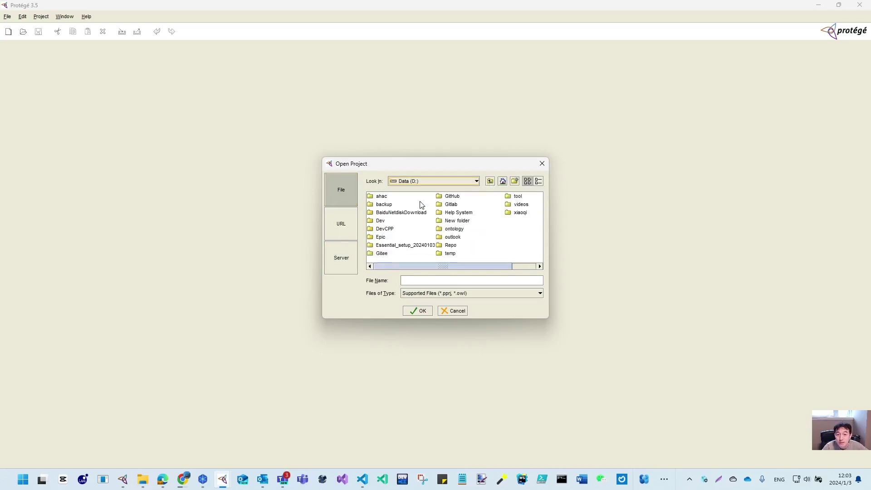
pyautogui.click(451, 247)
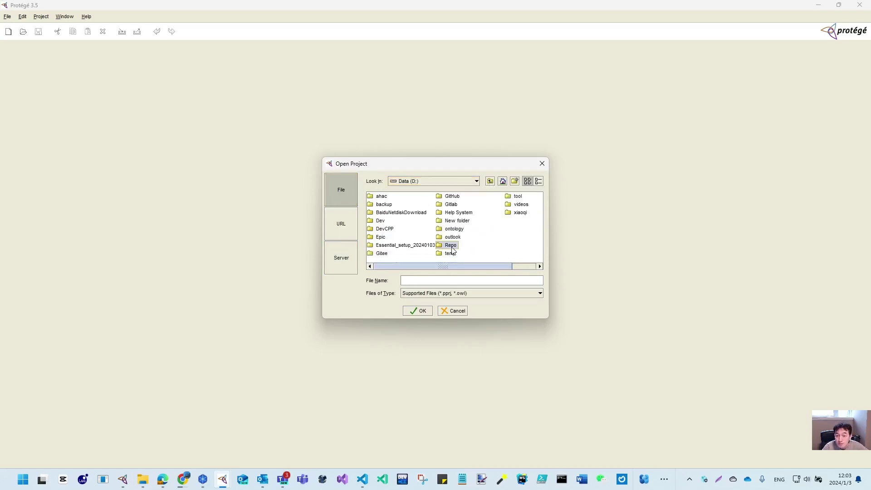
pyautogui.doubleClick(451, 248)
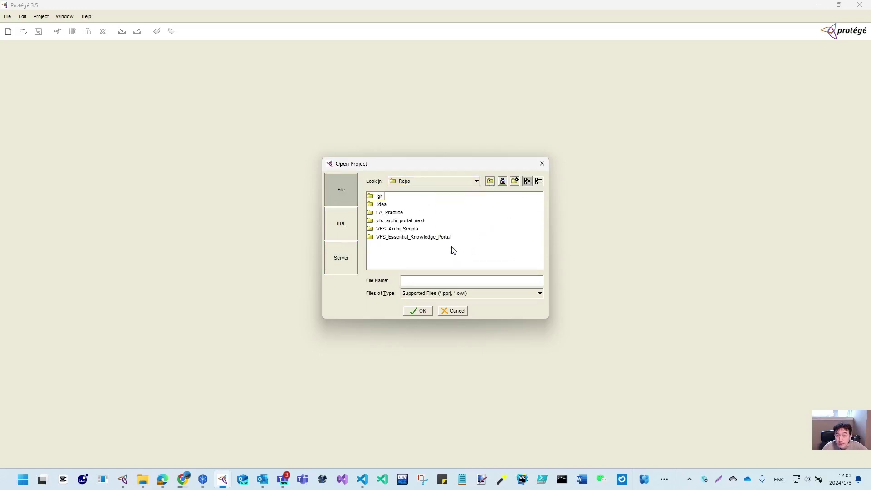
pyautogui.doubleClick(388, 213)
pyautogui.click(393, 201)
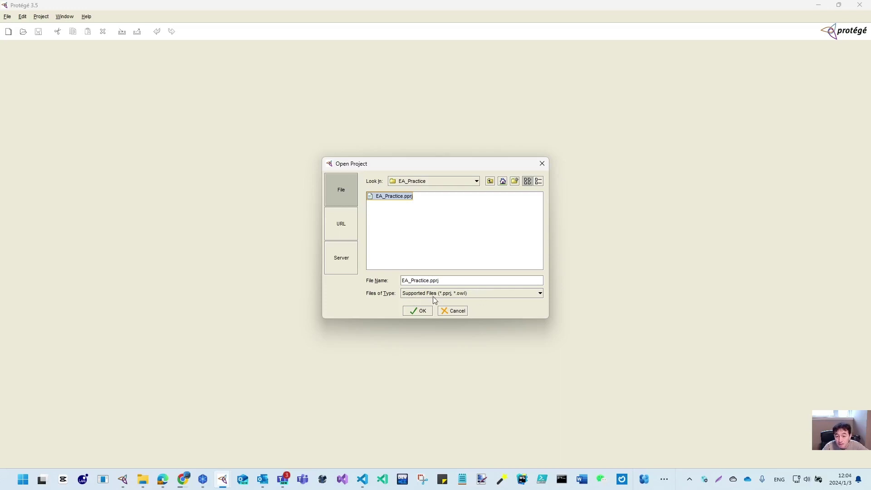
pyautogui.click(418, 311)
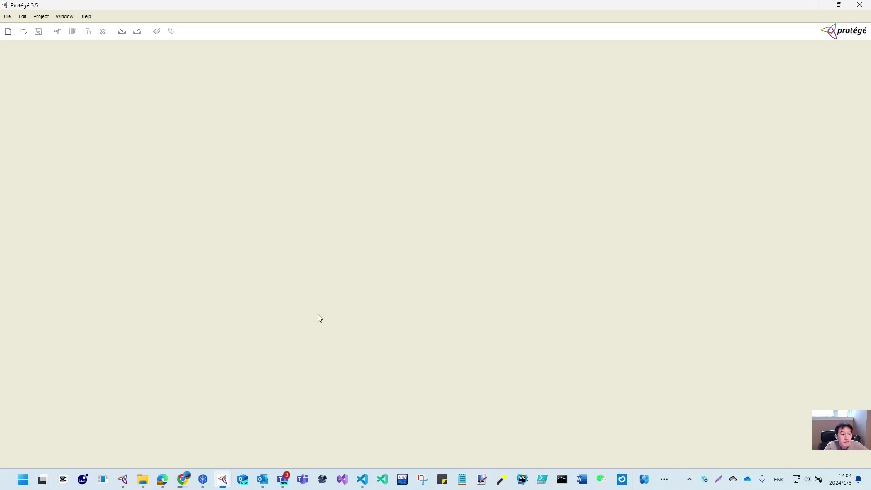
# Examine the Protege.exe console and the project load errors, and inspect the :SYSTEM-CLASS subclasses in the class hierarchy.
pyautogui.moveTo(222, 479)
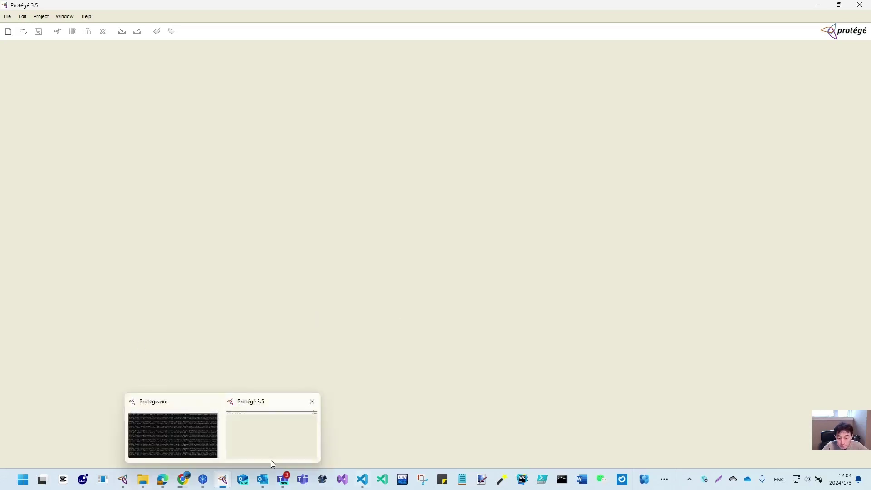
pyautogui.click(181, 445)
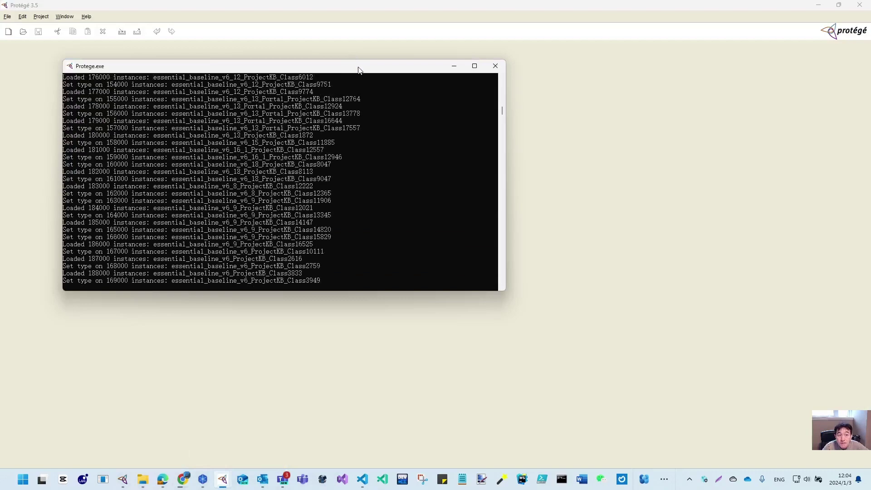
pyautogui.moveTo(358, 68); pyautogui.dragTo(603, 123)
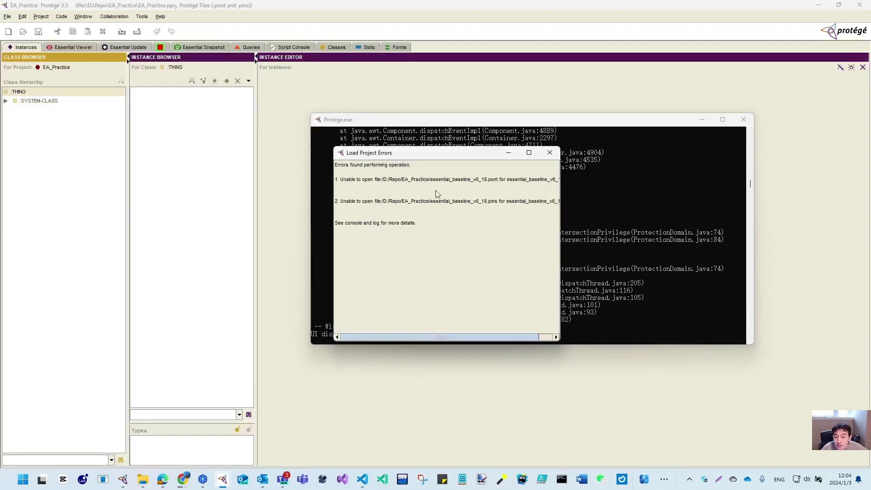
pyautogui.moveTo(561, 200); pyautogui.dragTo(629, 216)
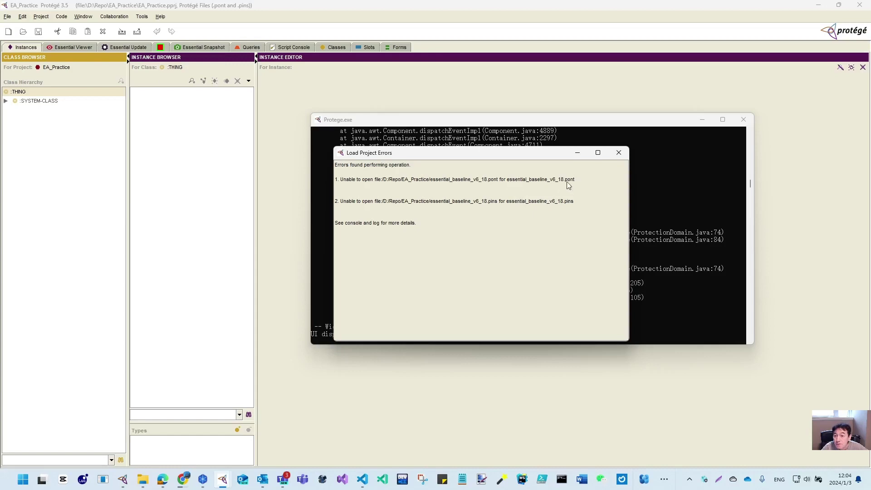
pyautogui.click(619, 154)
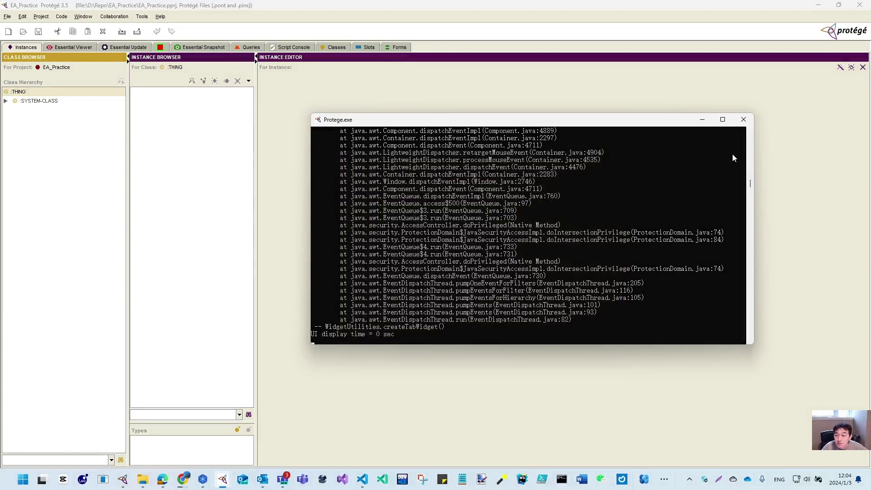
pyautogui.click(93, 162)
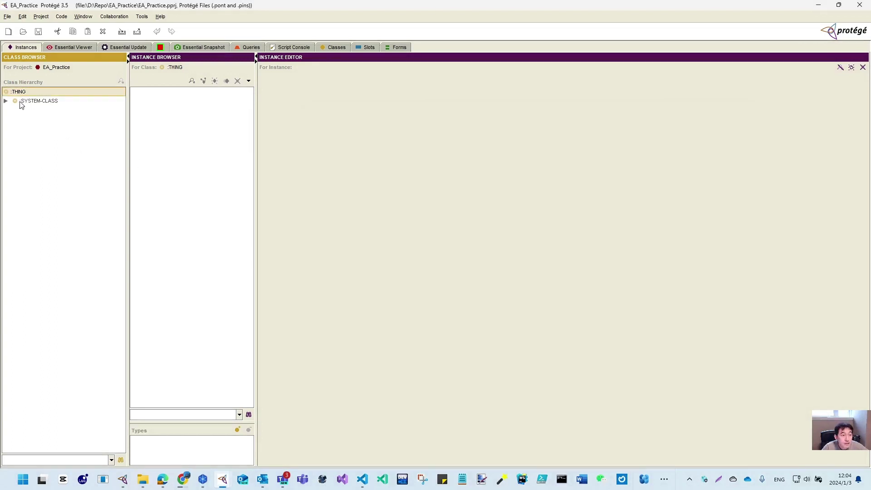
pyautogui.click(6, 101)
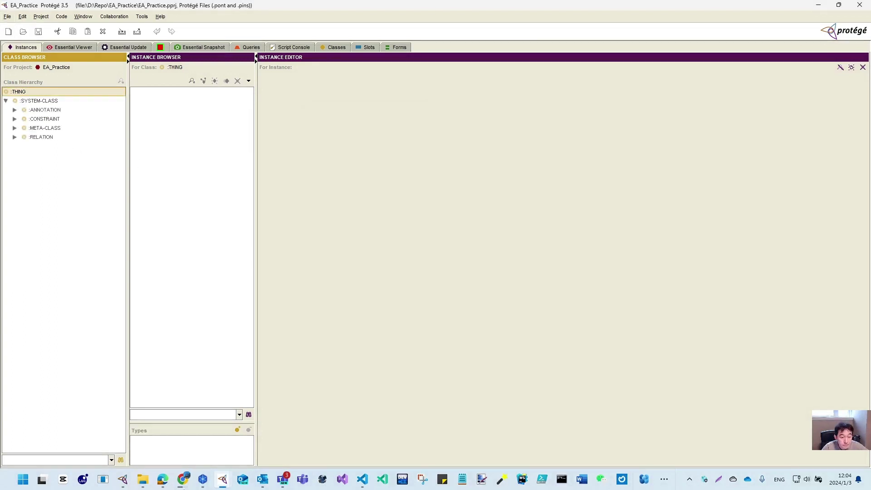
# Switch to File Explorer and open config.eip from the EA_Practice folder in Notepad.
pyautogui.moveTo(172, 488)
pyautogui.click(142, 479)
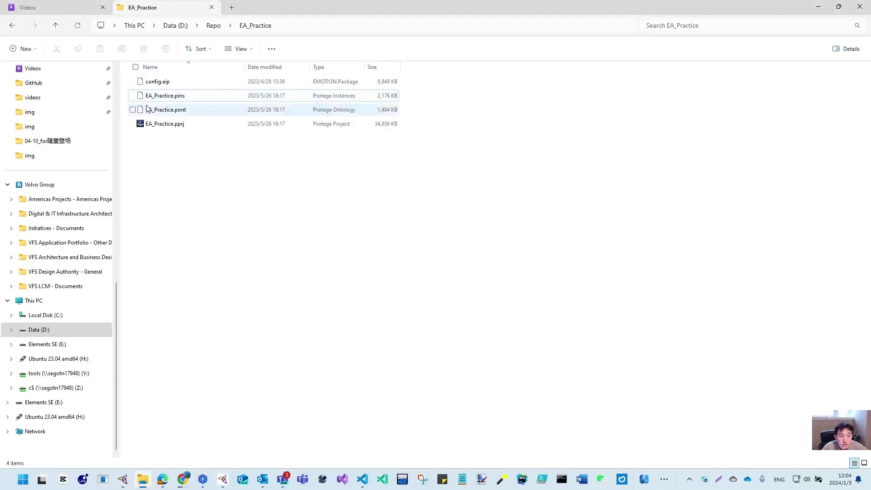
pyautogui.click(158, 82)
pyautogui.rightClick(158, 81)
pyautogui.moveTo(204, 110)
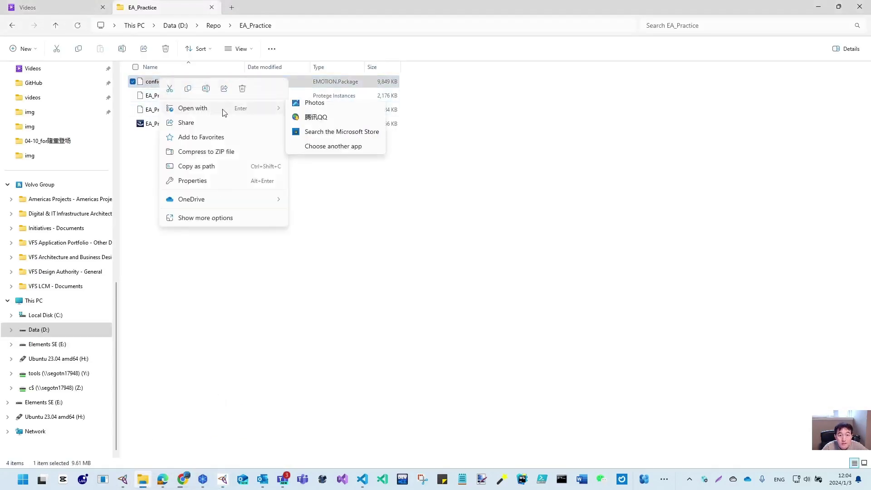
pyautogui.click(334, 152)
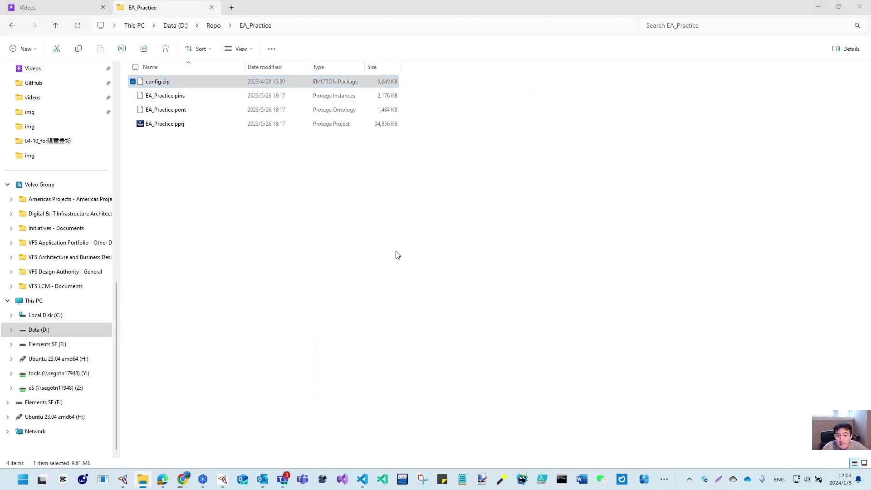
pyautogui.scroll(-2, 393, 280)
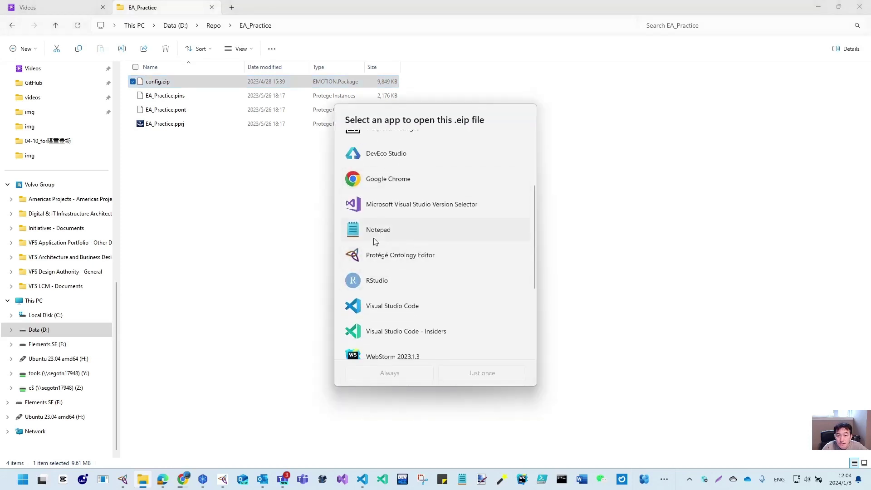
pyautogui.press('Escape')
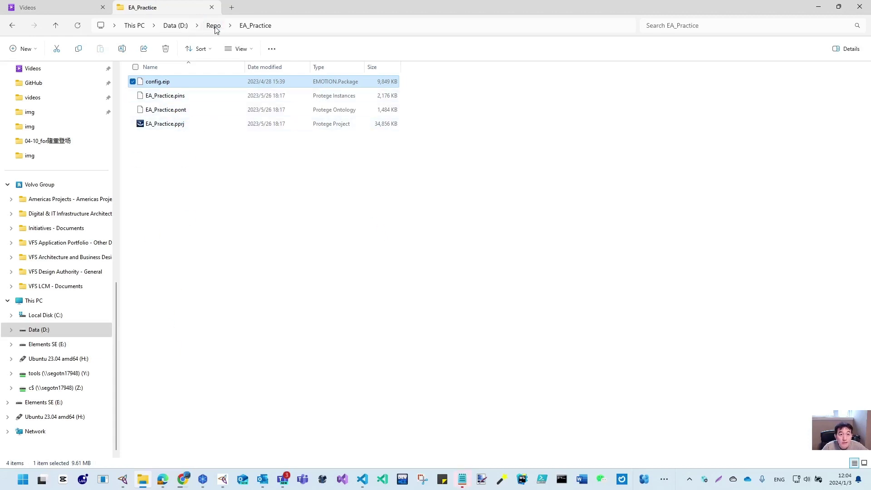
# Copy the base name essential_baseline_v6_18 from the baseline zip in the D:\Essential_setup_20240103 folder.
pyautogui.click(172, 27)
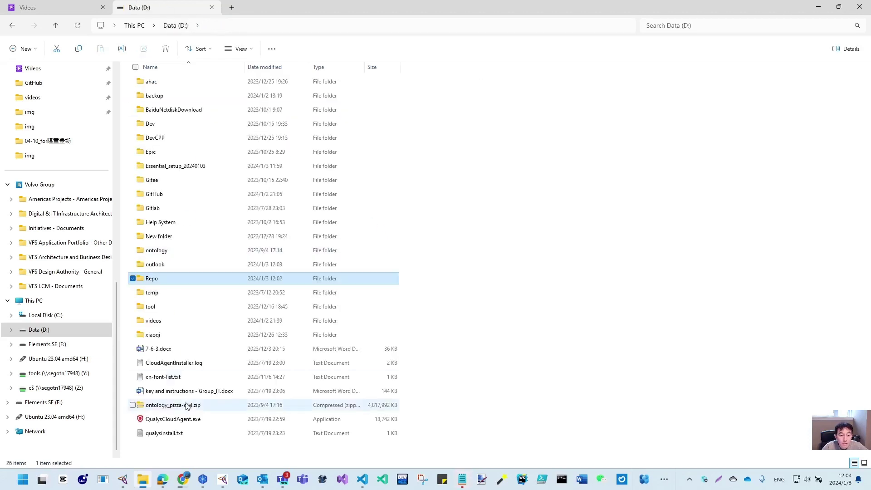
pyautogui.doubleClick(172, 166)
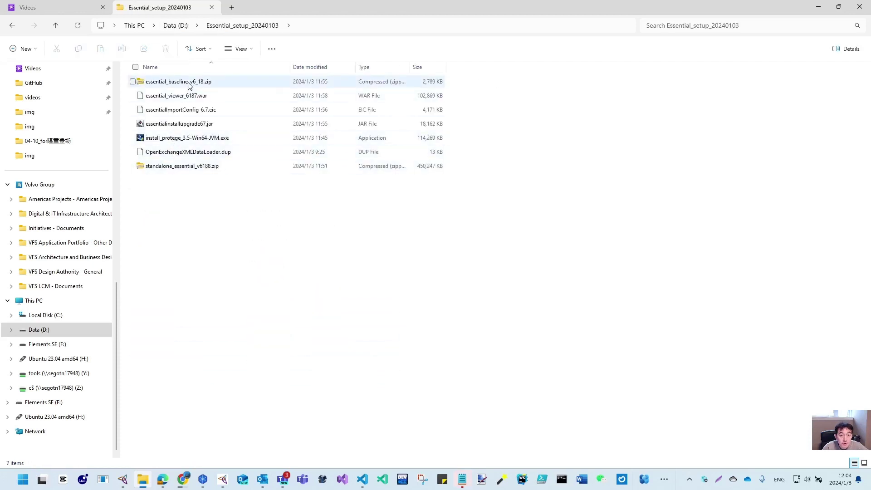
pyautogui.click(188, 82)
pyautogui.click(189, 83)
pyautogui.hotkey('ctrl', 'c')
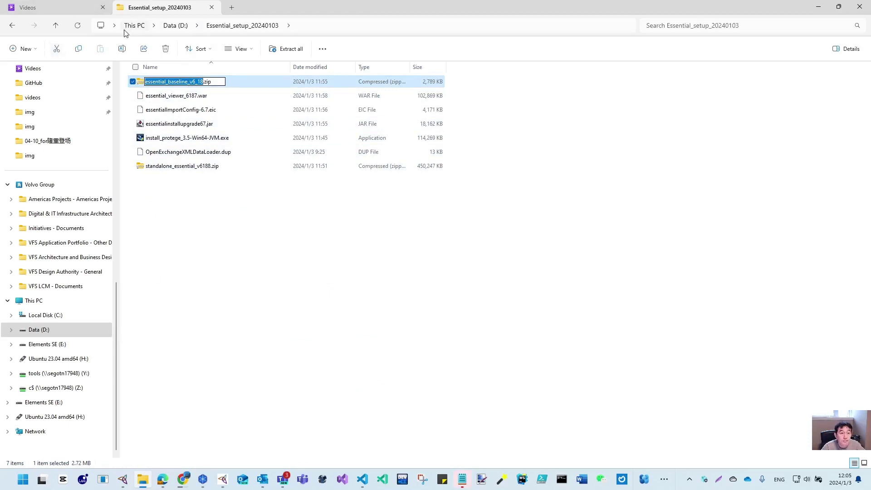
# Return to D:\Repo\EA_Practice and rename EA_Practice.pins to essential_baseline_v6_18.pins with the copied name.
pyautogui.click(174, 26)
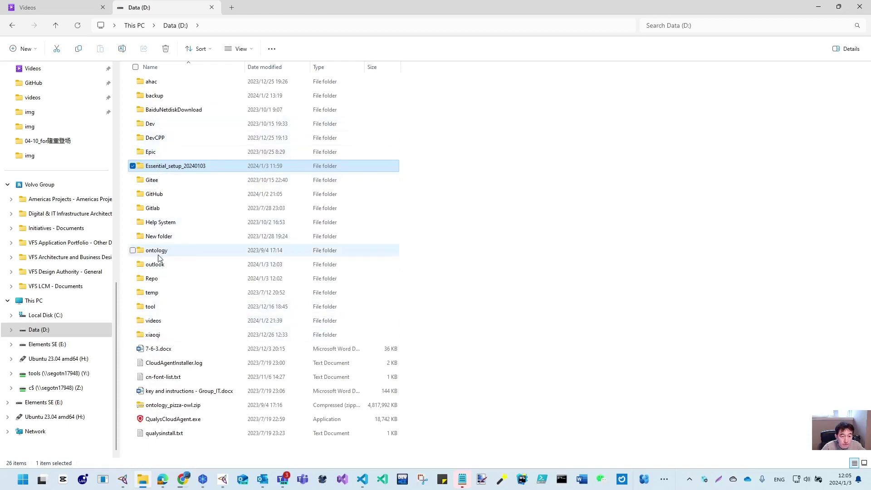
pyautogui.doubleClick(152, 278)
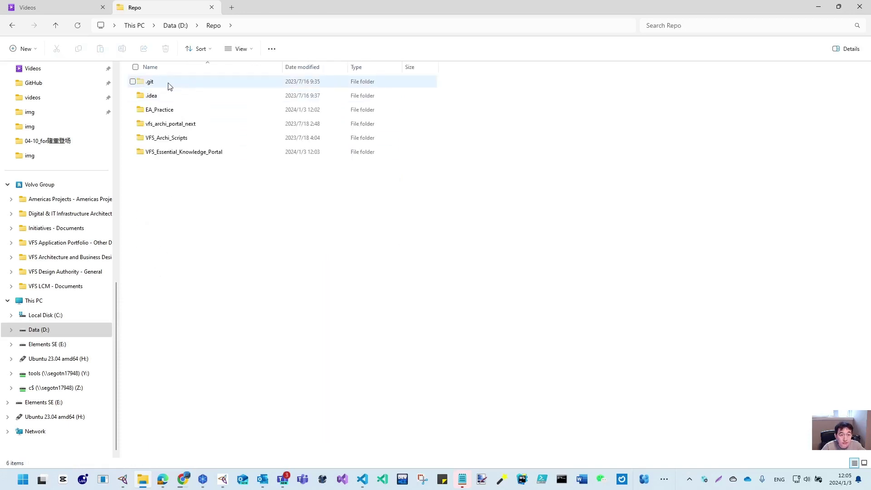
pyautogui.doubleClick(166, 113)
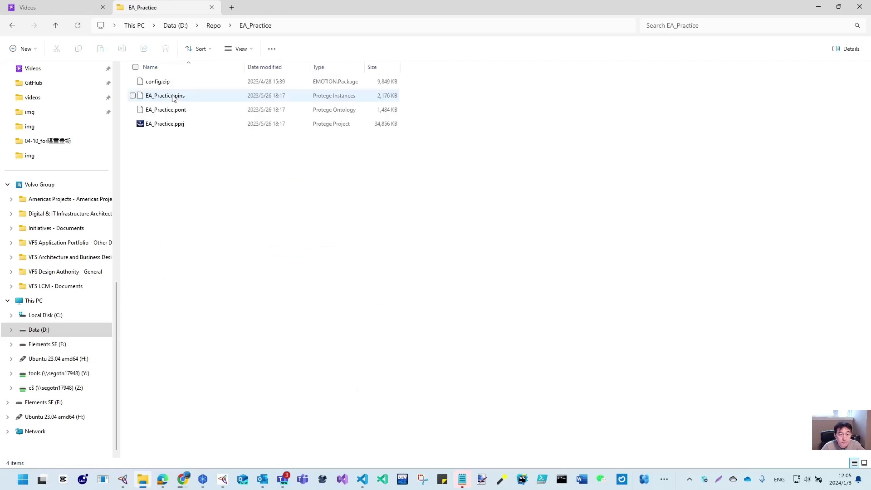
pyautogui.click(167, 97)
pyautogui.click(166, 96)
pyautogui.hotkey('ctrl', 'v')
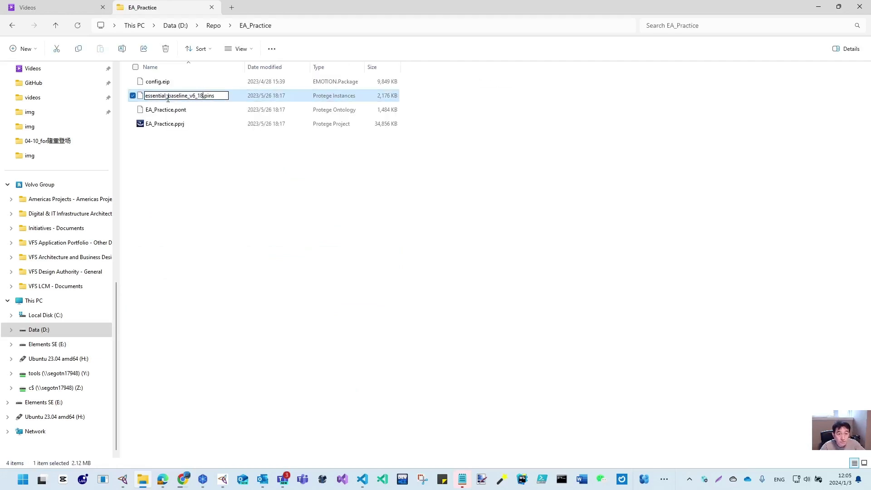
# Rename the ontology file EA_Practice.pont to essential_baseline_v6_18.pont.
pyautogui.click(171, 111)
pyautogui.click(172, 110)
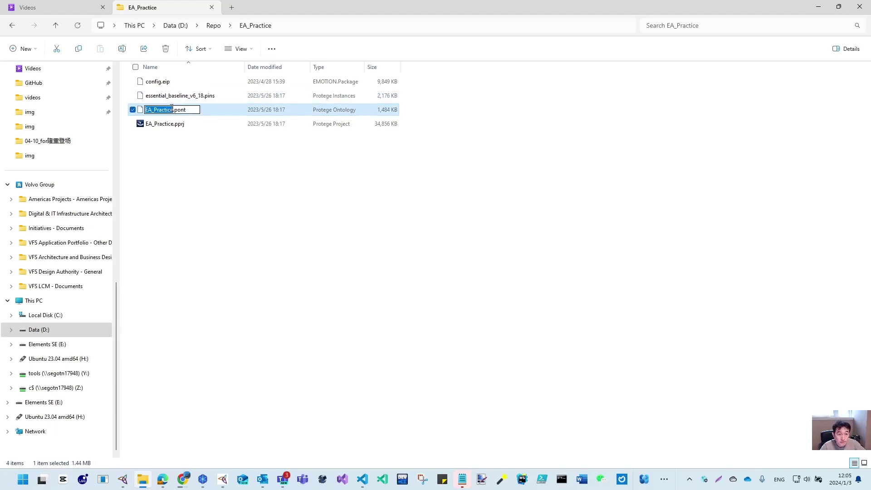
pyautogui.hotkey('ctrl', 'v')
pyautogui.press('Return')
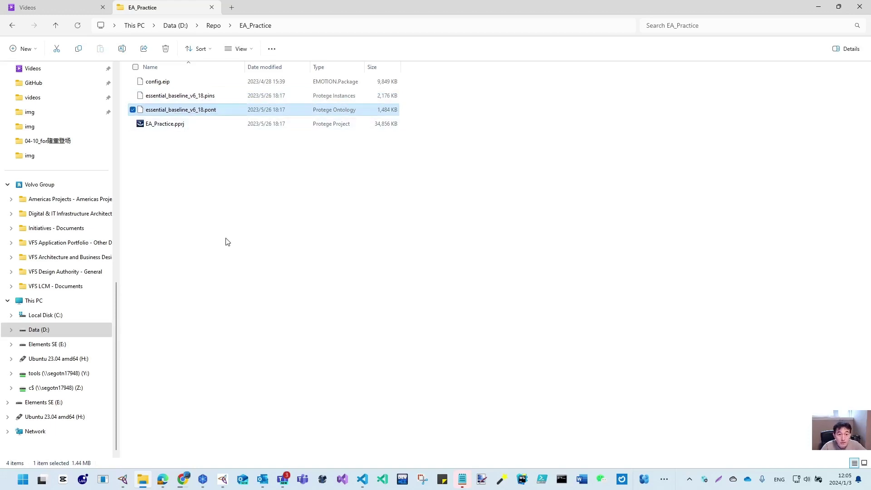
pyautogui.click(227, 242)
# Switch to config.eip in Notepad and search the file for essential_baseline_v6_18.
pyautogui.click(819, 9)
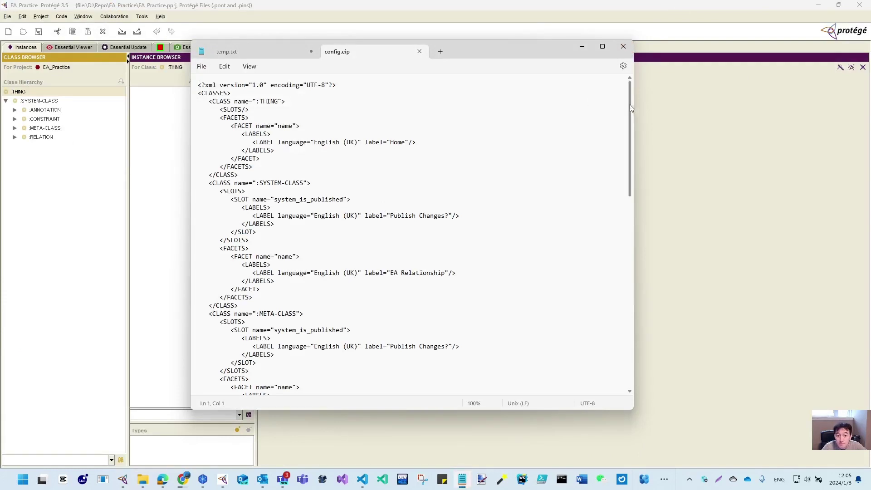
pyautogui.moveTo(630, 105); pyautogui.dragTo(644, 152)
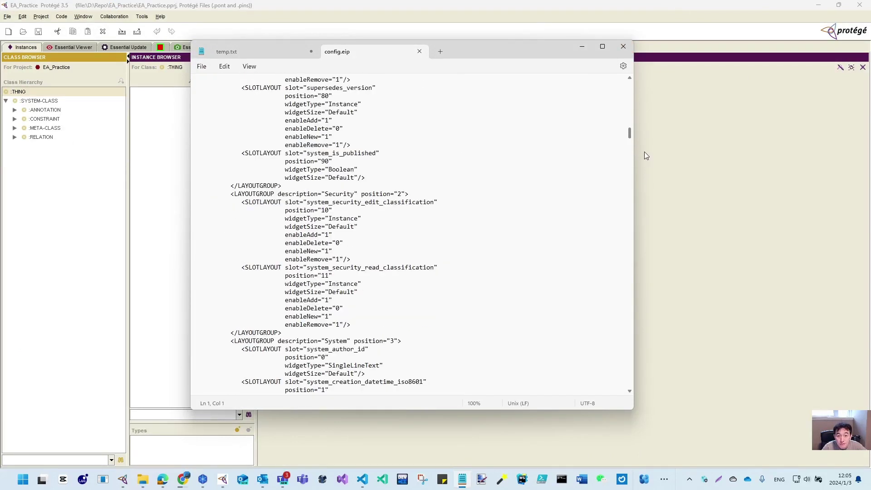
pyautogui.hotkey('ctrl', 'f')
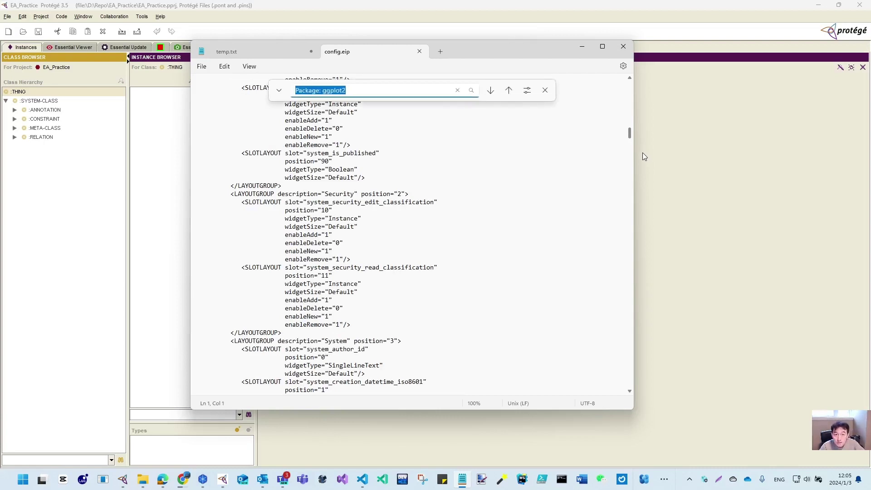
pyautogui.write('essential_baseline_v6_18')
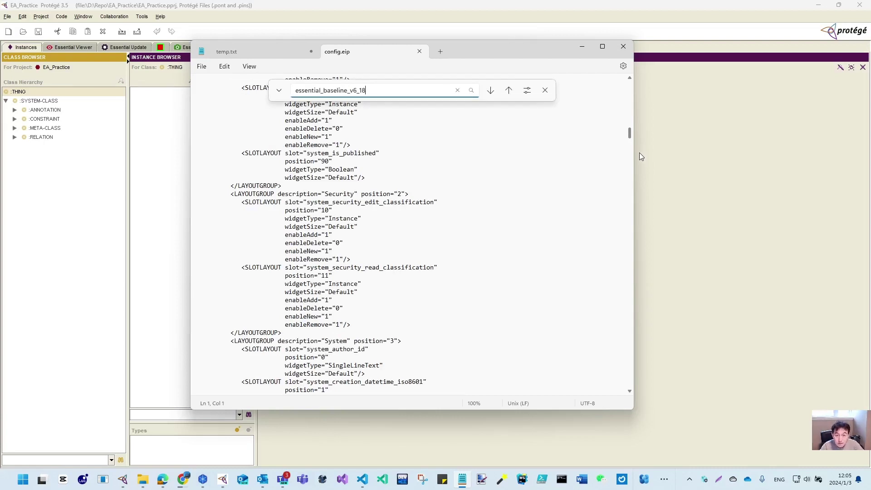
pyautogui.press('Return')
pyautogui.click(460, 247)
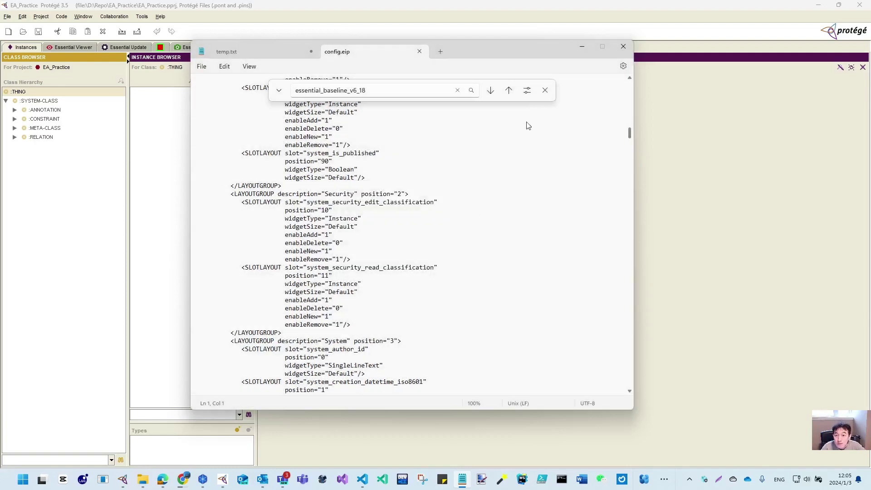
# Close config.eip, reopen the EA_Practice.pprj project in Protégé and check its loading progress in the Protege.exe console.
pyautogui.click(622, 46)
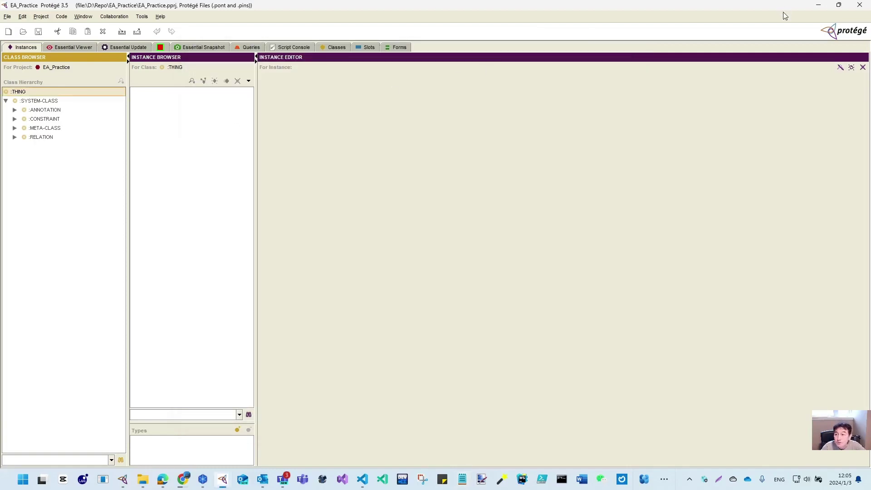
pyautogui.click(23, 31)
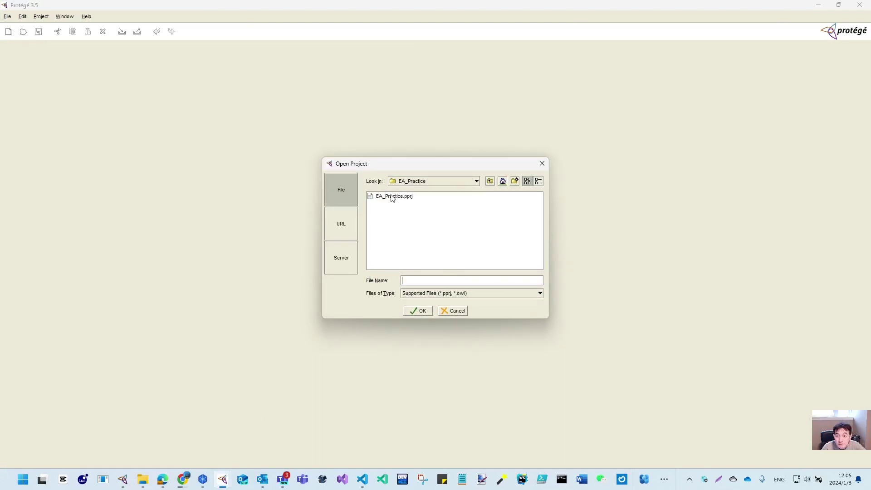
pyautogui.click(397, 197)
pyautogui.click(421, 311)
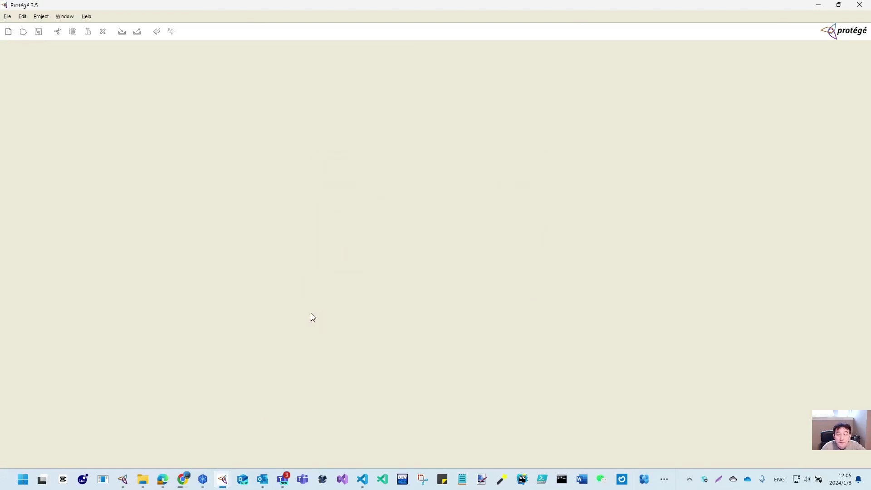
pyautogui.moveTo(221, 478)
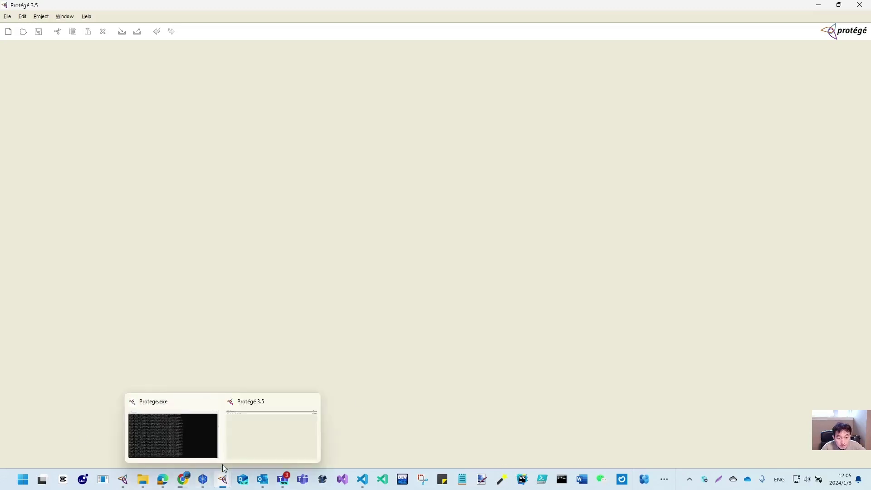
pyautogui.click(196, 429)
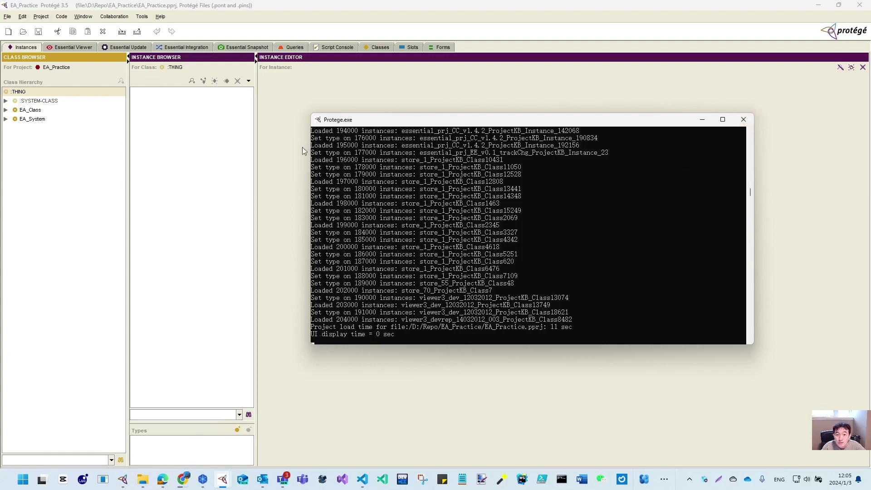
pyautogui.click(217, 148)
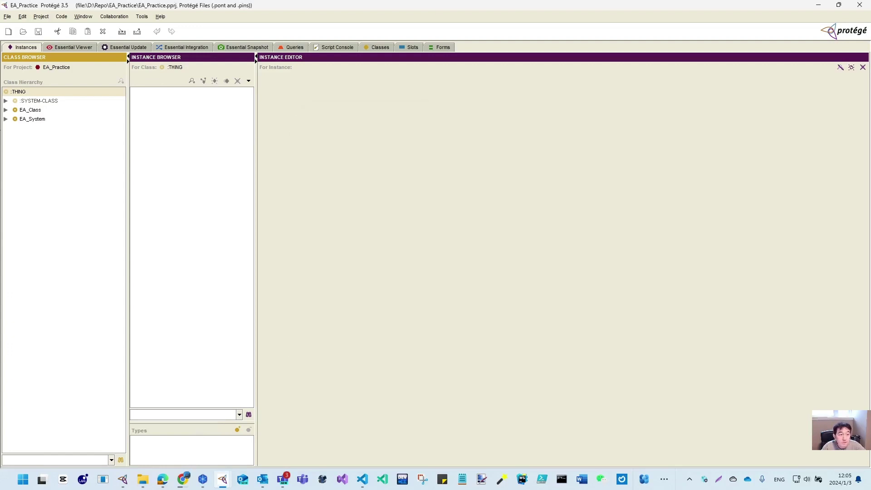
# Expand EA_Class with its Business_Layer and Application_Layer, expand EA_System in the class hierarchy, and save the project.
pyautogui.click(5, 110)
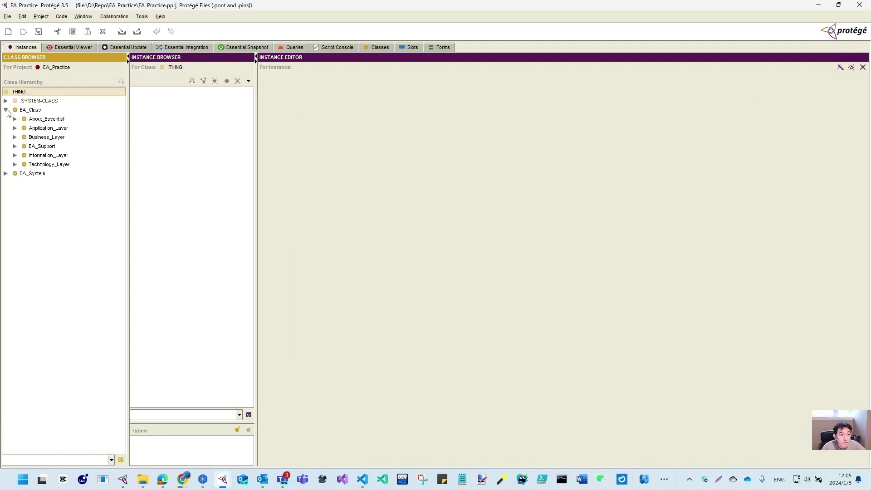
pyautogui.click(15, 137)
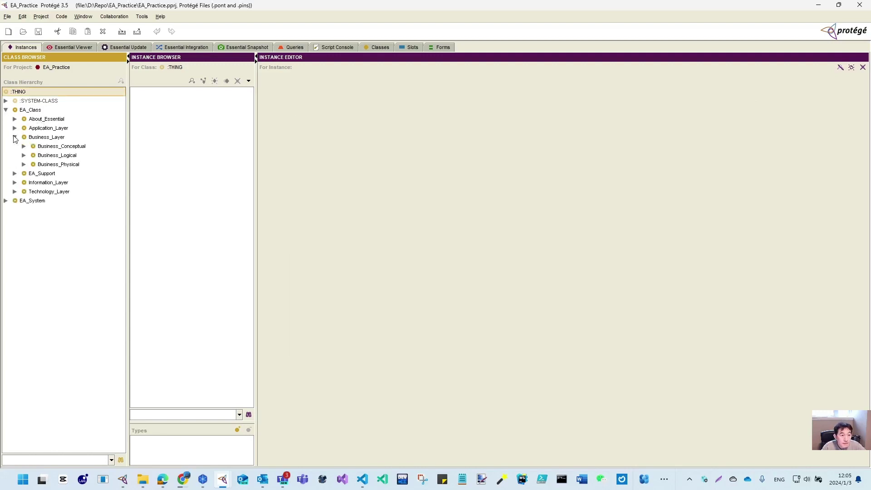
pyautogui.click(15, 174)
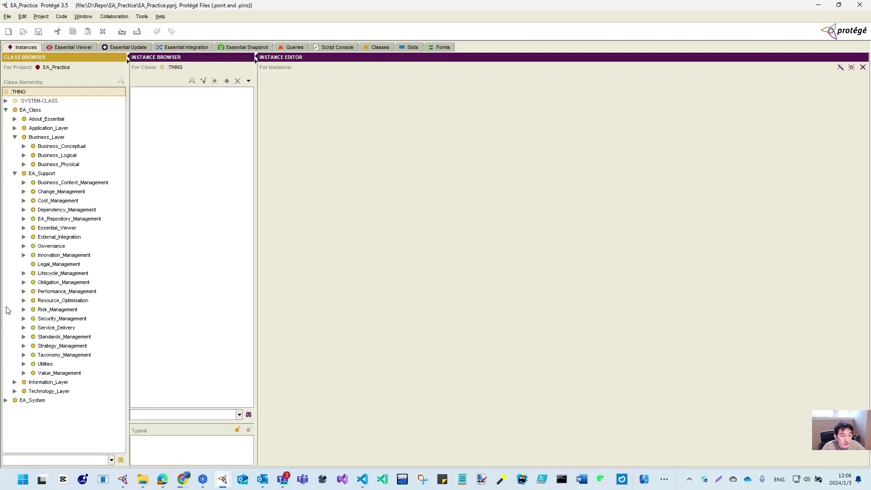
pyautogui.click(15, 173)
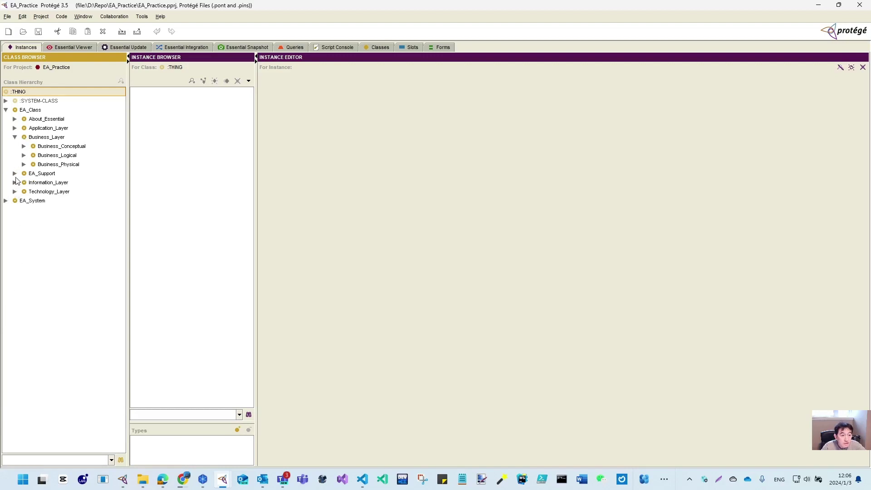
pyautogui.click(14, 174)
pyautogui.click(15, 173)
pyautogui.click(15, 128)
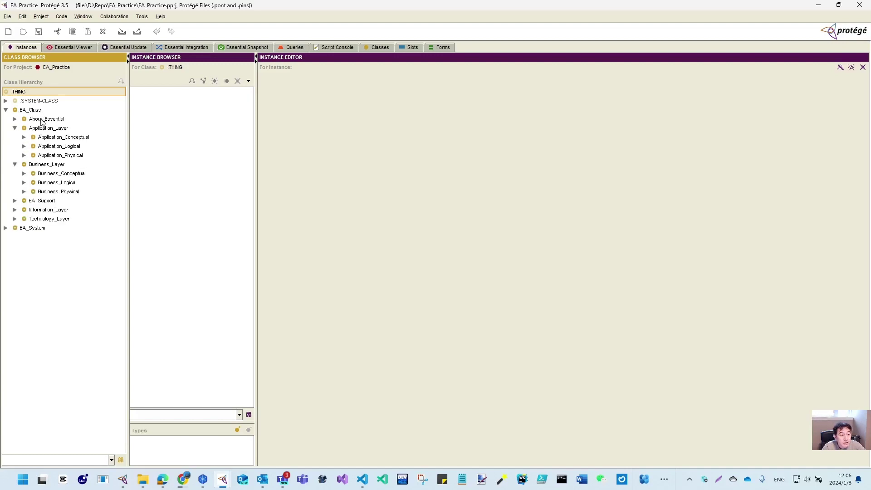
pyautogui.click(6, 228)
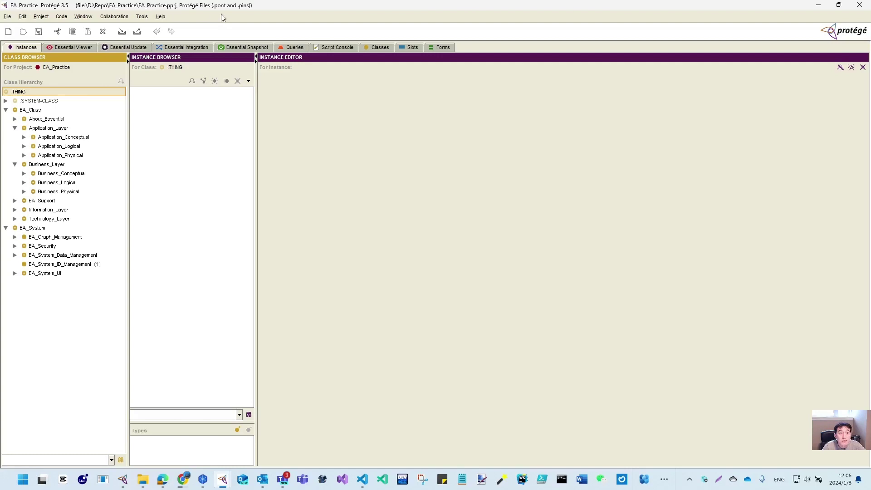
pyautogui.click(38, 32)
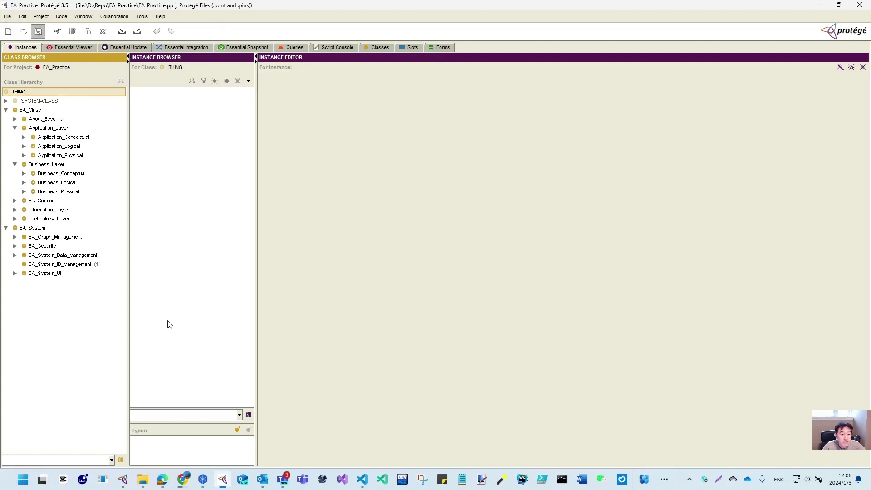
# Switch to File Explorer and copy essential_viewer_6187.war from the D:\Essential_setup_20240103 folder.
pyautogui.click(142, 481)
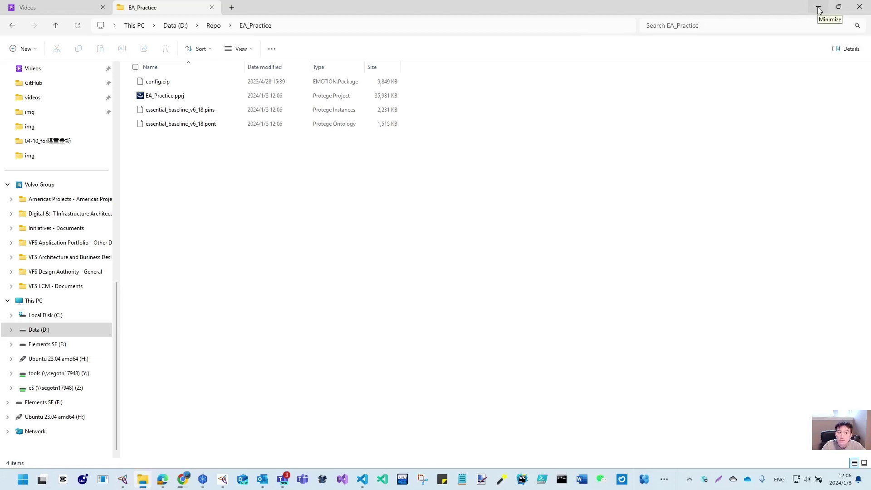
pyautogui.click(174, 26)
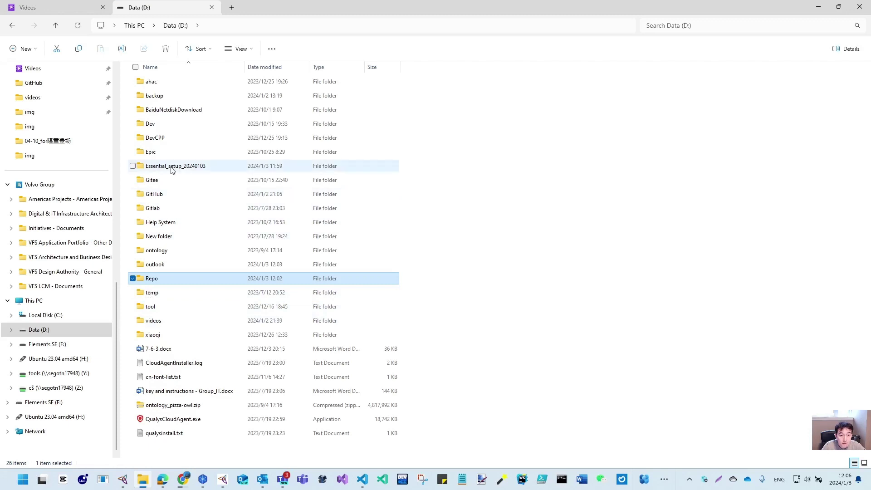
pyautogui.doubleClick(173, 168)
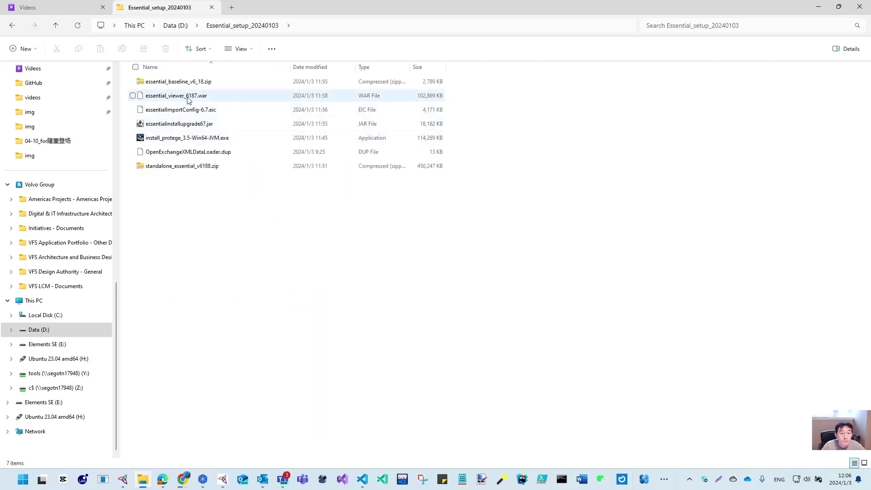
pyautogui.click(188, 98)
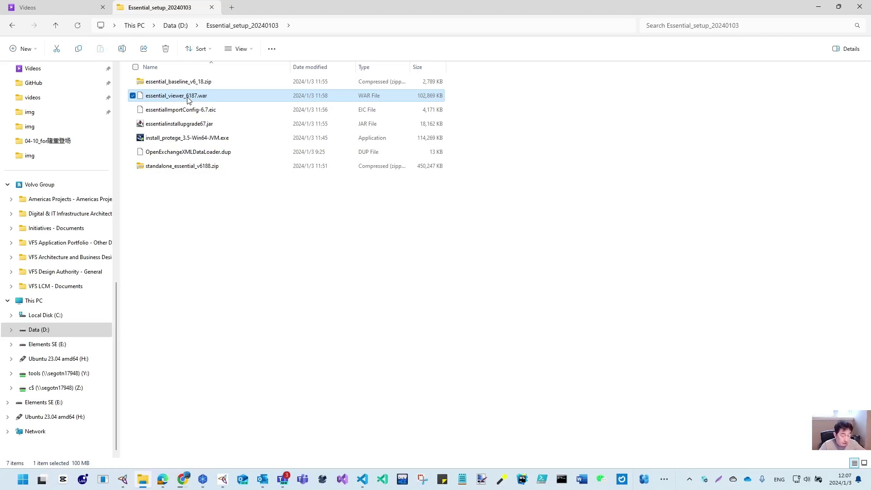
# Paste the copied viewer WAR file into the D:\Repo\EA_Practice folder.
pyautogui.click(174, 26)
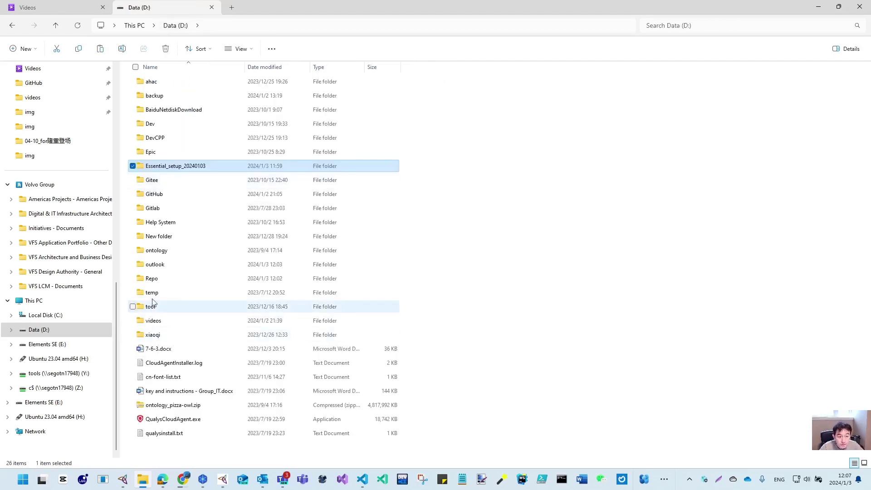
pyautogui.doubleClick(151, 279)
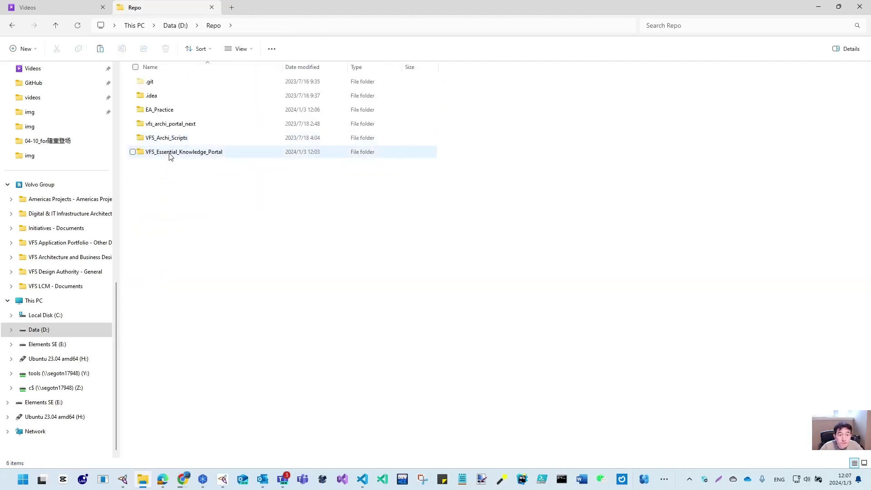
pyautogui.doubleClick(163, 110)
pyautogui.hotkey('ctrl', 'v')
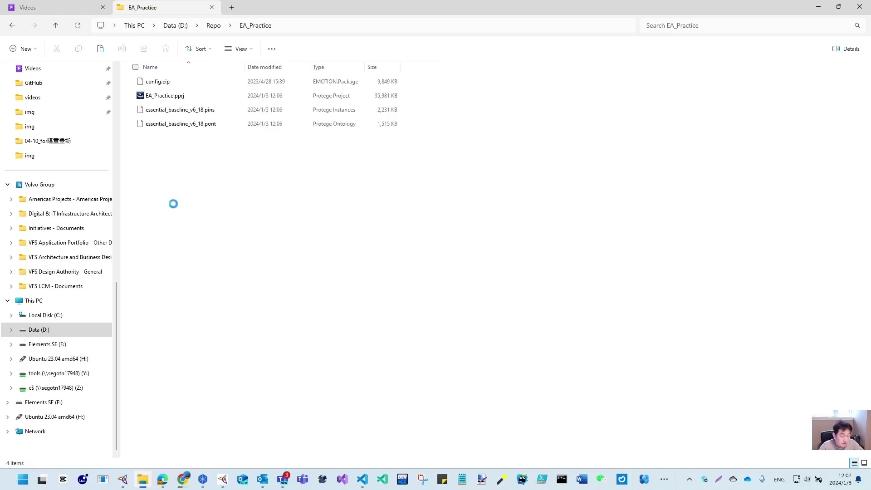
# Rename the pasted essential_viewer_6187.war file to ea_practice.war.
pyautogui.press('F2')
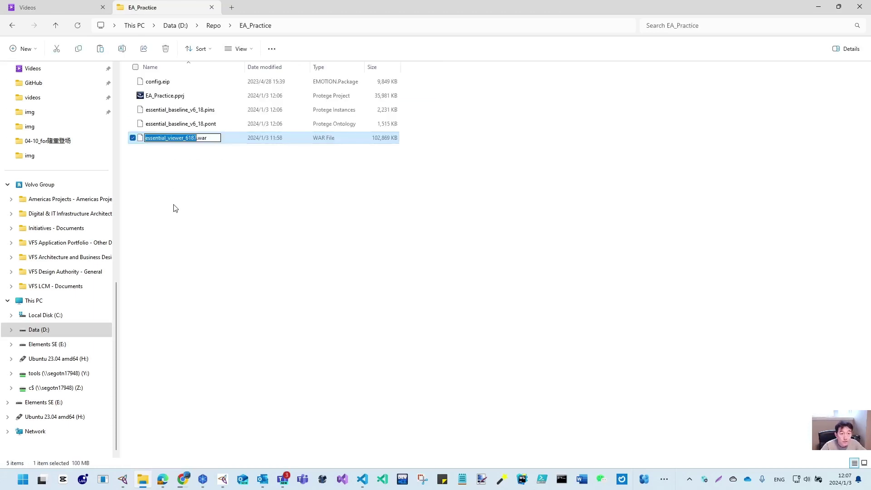
pyautogui.write('EA_P')
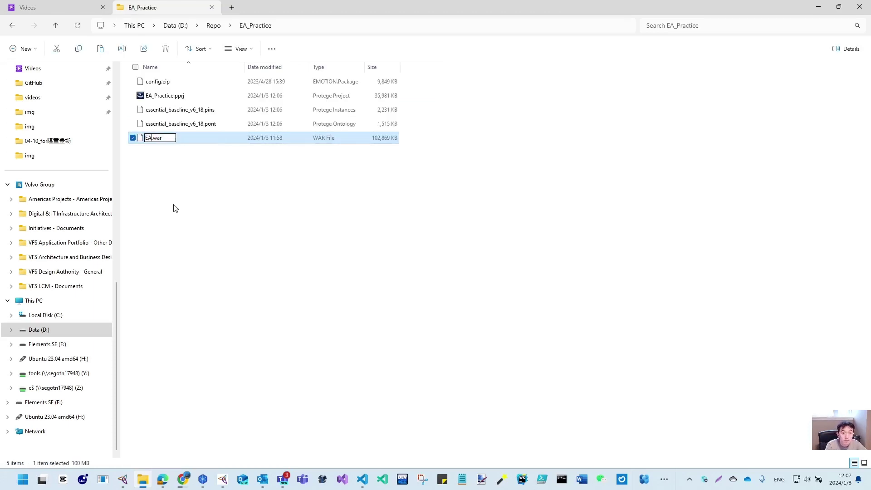
pyautogui.press('BackSpace')
pyautogui.press('BackSpace')
pyautogui.press('BackSpace')
pyautogui.press('BackSpace')
pyautogui.write('ea_practice')
pyautogui.press('Return')
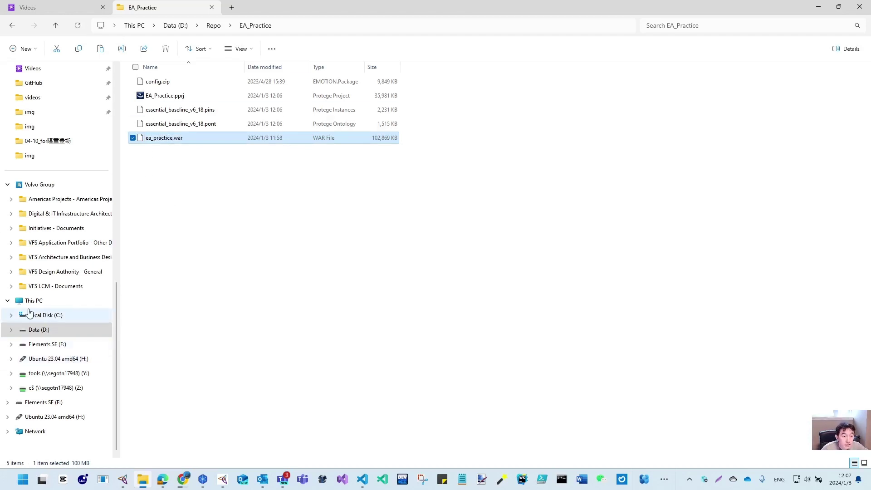
# Copy ea_practice.war into C:\Program Files\Apache Software Foundation\Tomcat 9.0\webapps to deploy it.
pyautogui.click(64, 7)
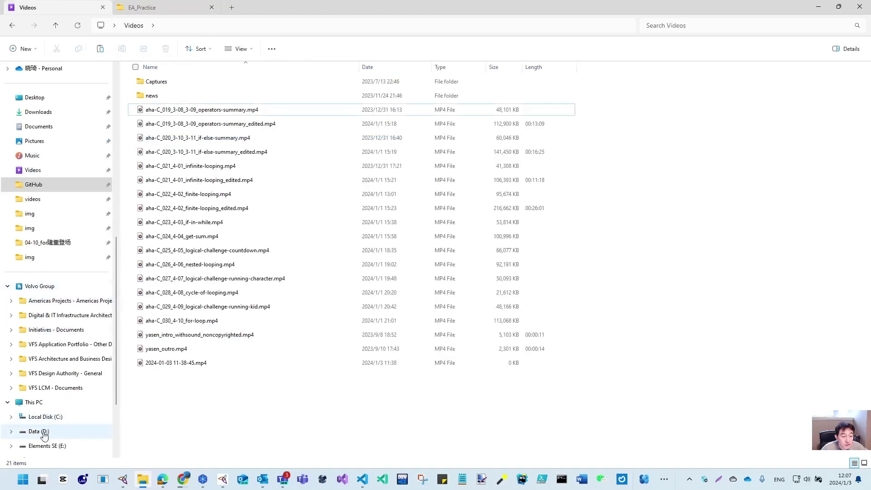
pyautogui.click(43, 416)
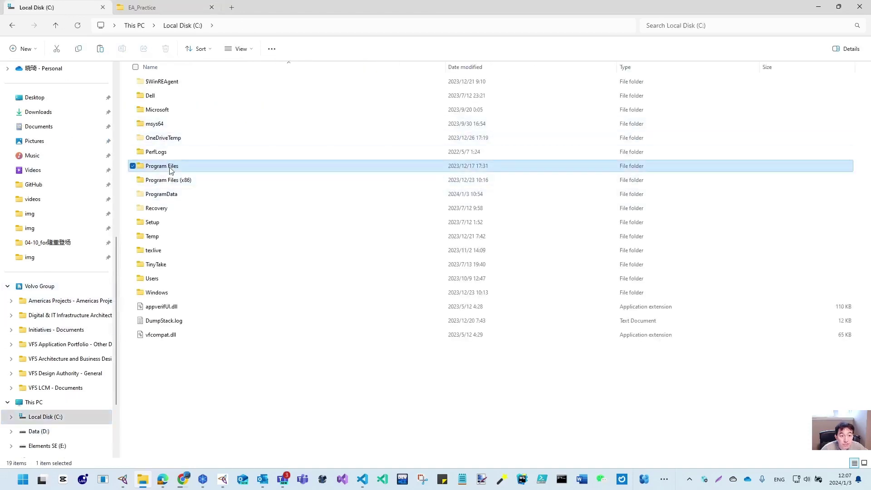
pyautogui.doubleClick(169, 167)
pyautogui.click(157, 111)
pyautogui.doubleClick(157, 111)
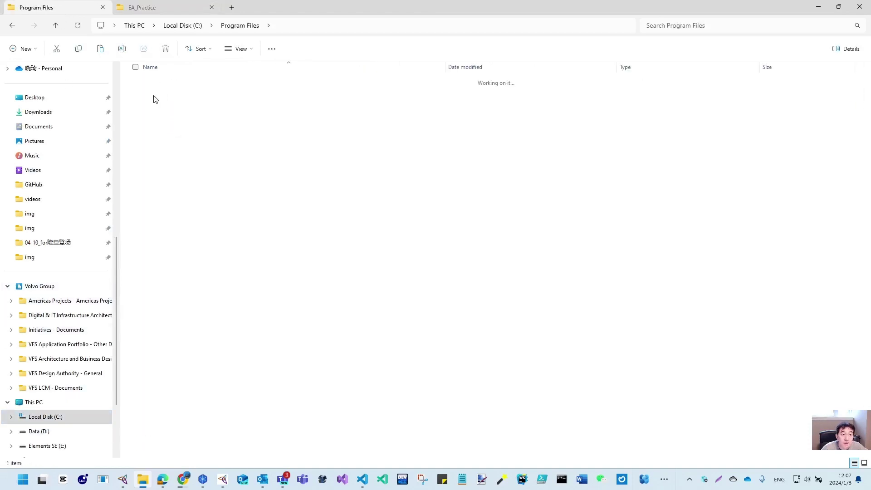
pyautogui.doubleClick(154, 82)
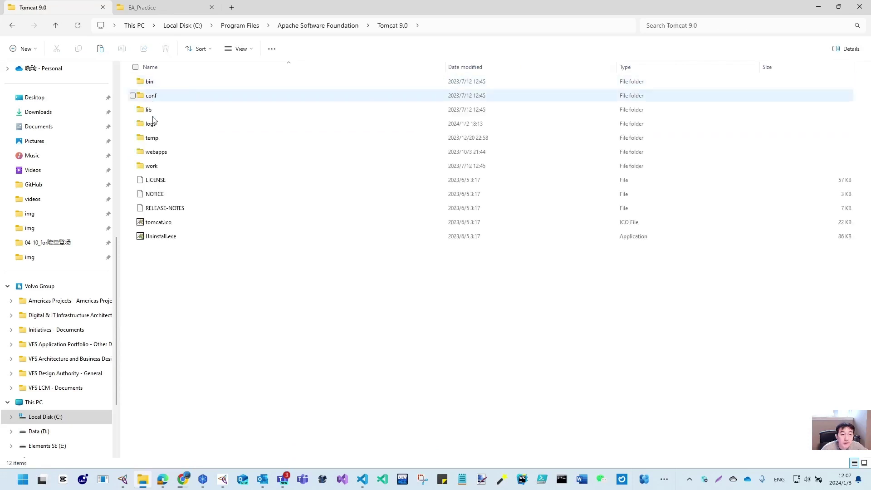
pyautogui.doubleClick(151, 154)
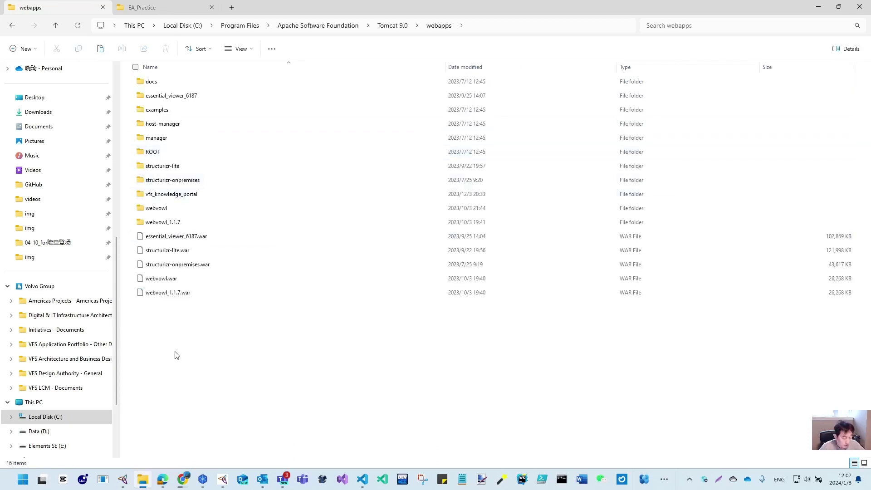
pyautogui.hotkey('ctrl', 'v')
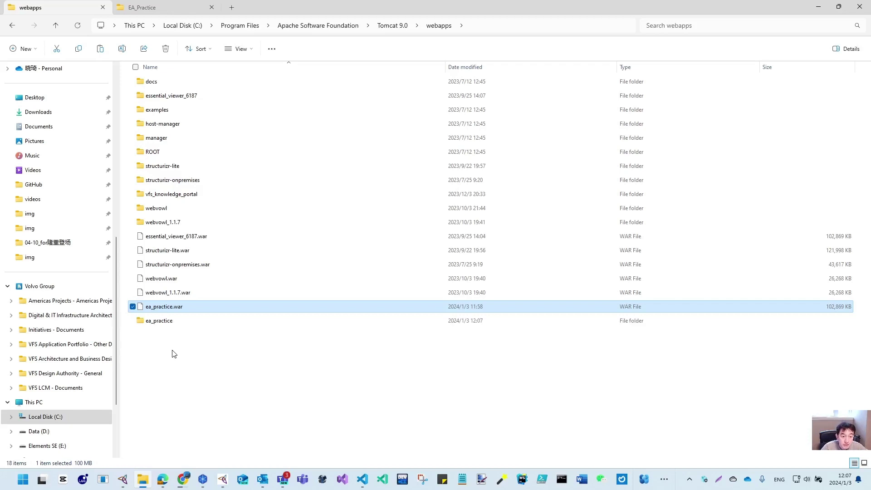
# Open the deployed ea_practice folder, sort its contents by date modified and select reportXML.xml.
pyautogui.moveTo(162, 325)
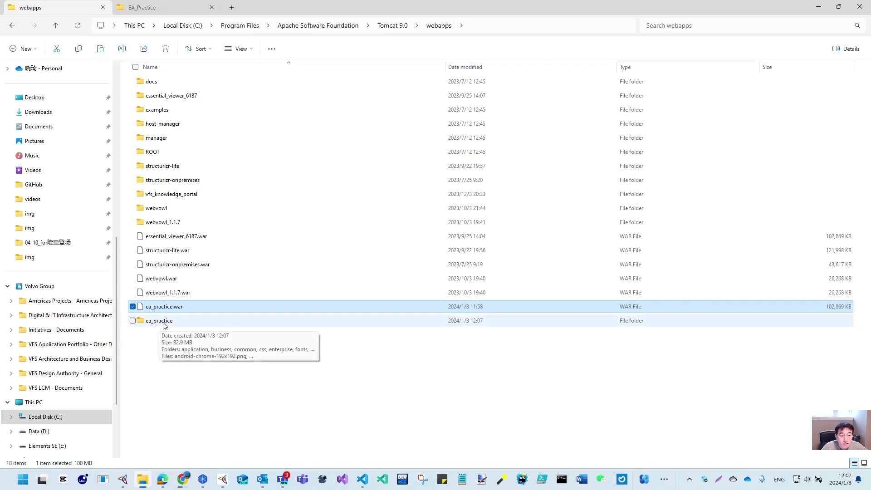
pyautogui.doubleClick(162, 322)
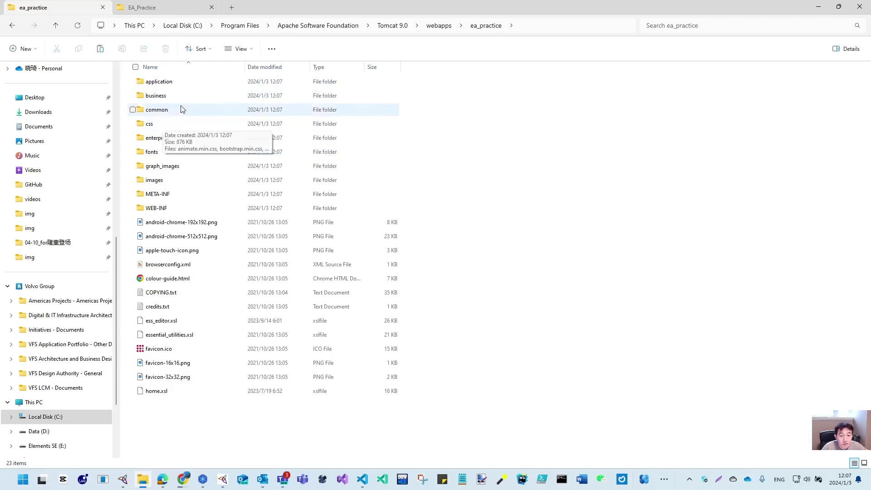
pyautogui.click(277, 70)
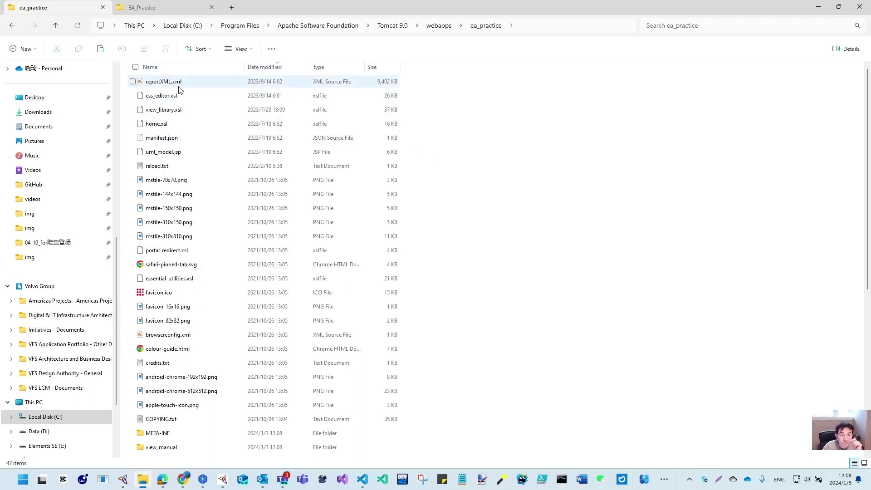
pyautogui.click(155, 84)
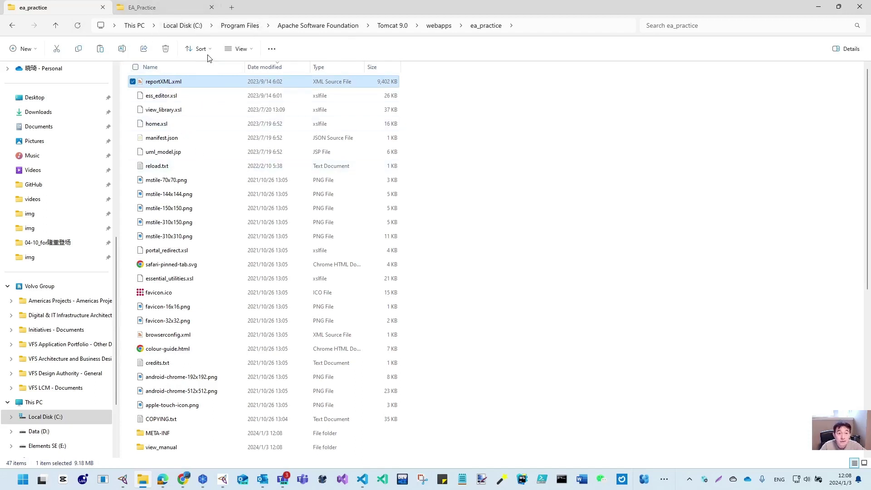
# Return to the webapps folder and open the ea_practice folder's name for editing.
pyautogui.click(447, 28)
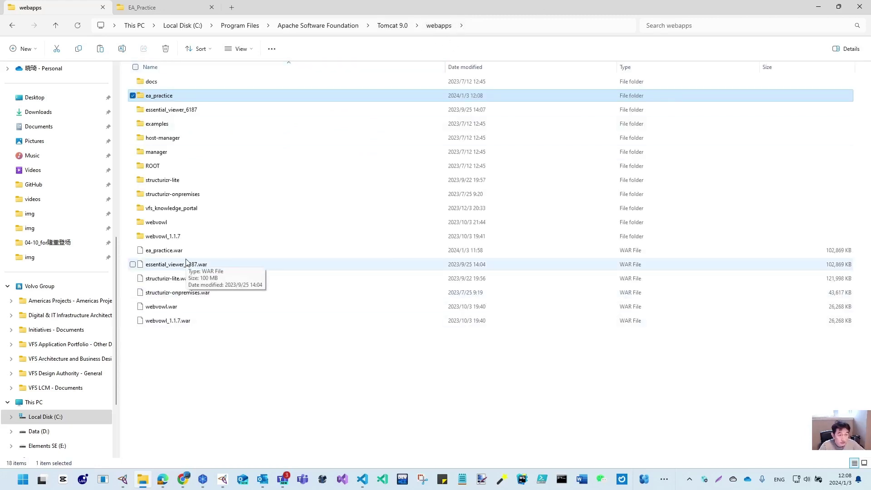
pyautogui.press('F2')
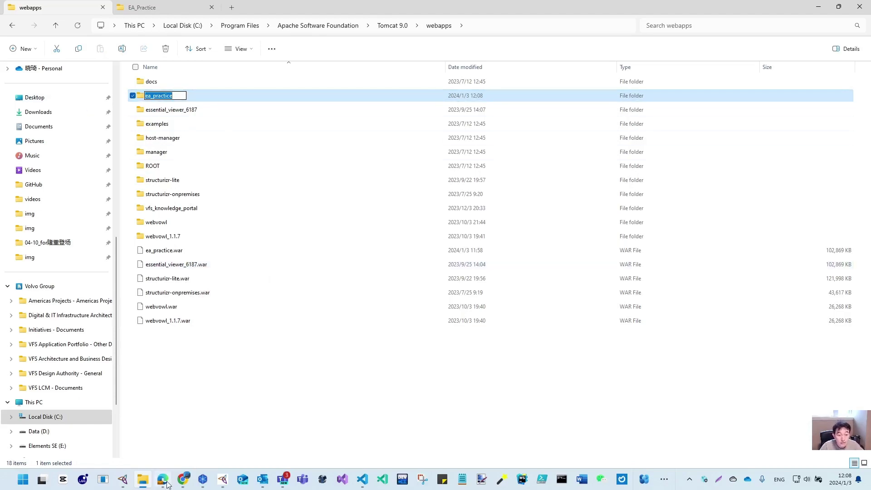
# Switch to Chrome and load the Tomcat home page at localhost:8080.
pyautogui.click(183, 478)
pyautogui.click(210, 462)
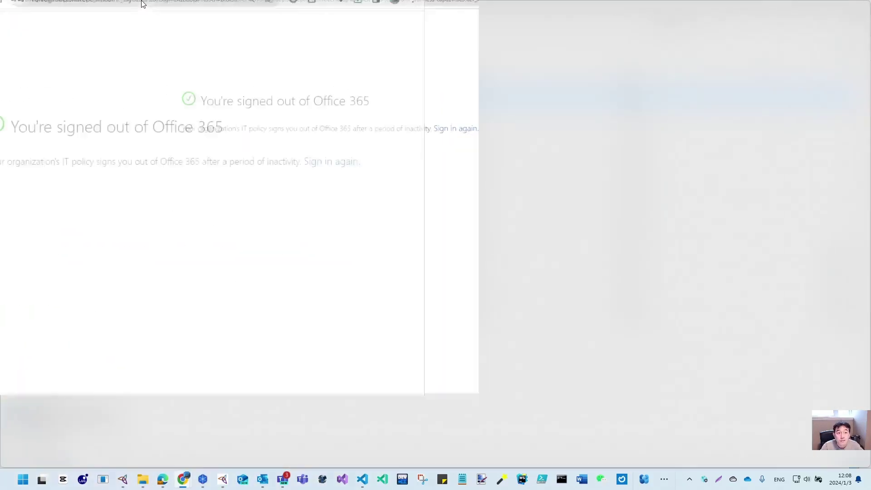
pyautogui.write('loc')
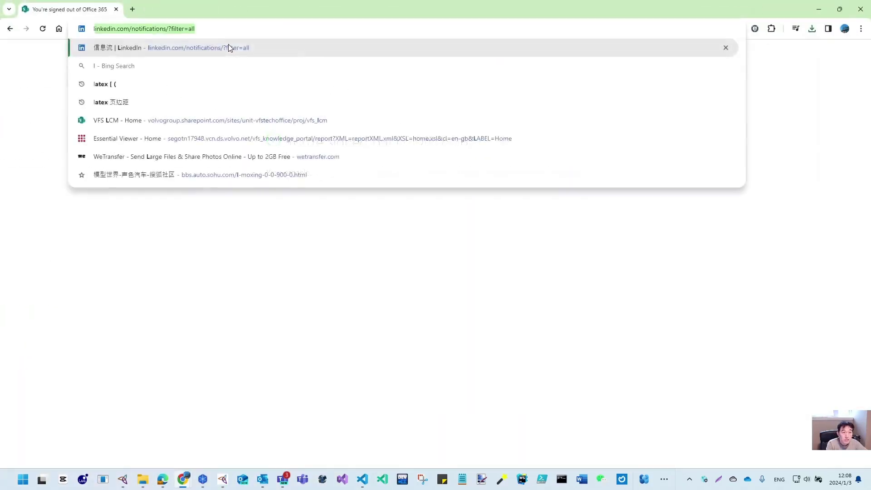
pyautogui.press('Right')
pyautogui.press('BackSpace')
pyautogui.press('BackSpace')
pyautogui.press('BackSpace')
pyautogui.press('BackSpace')
pyautogui.press('BackSpace')
pyautogui.press('BackSpace')
pyautogui.press('BackSpace')
pyautogui.press('BackSpace')
pyautogui.press('BackSpace')
pyautogui.press('BackSpace')
pyautogui.press('BackSpace')
pyautogui.press('BackSpace')
pyautogui.press('BackSpace')
pyautogui.press('BackSpace')
pyautogui.press('BackSpace')
pyautogui.press('BackSpace')
pyautogui.press('BackSpace')
pyautogui.press('BackSpace')
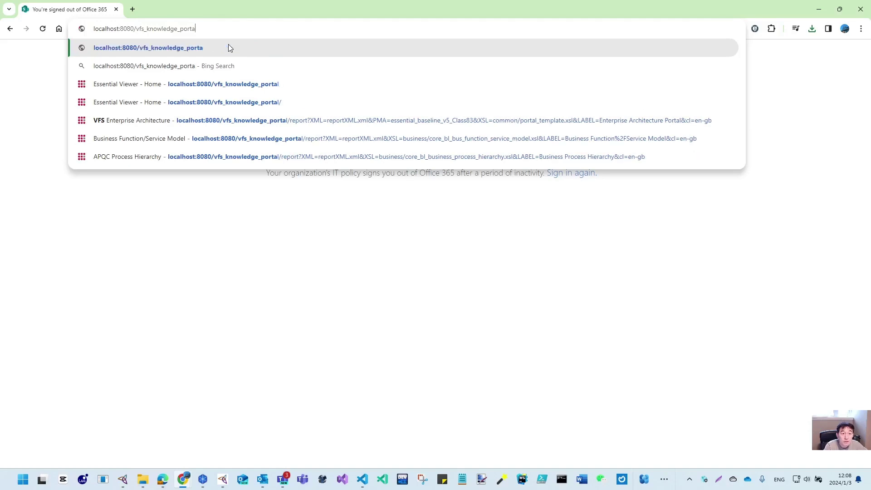
pyautogui.press('BackSpace')
pyautogui.press('BackSpace')
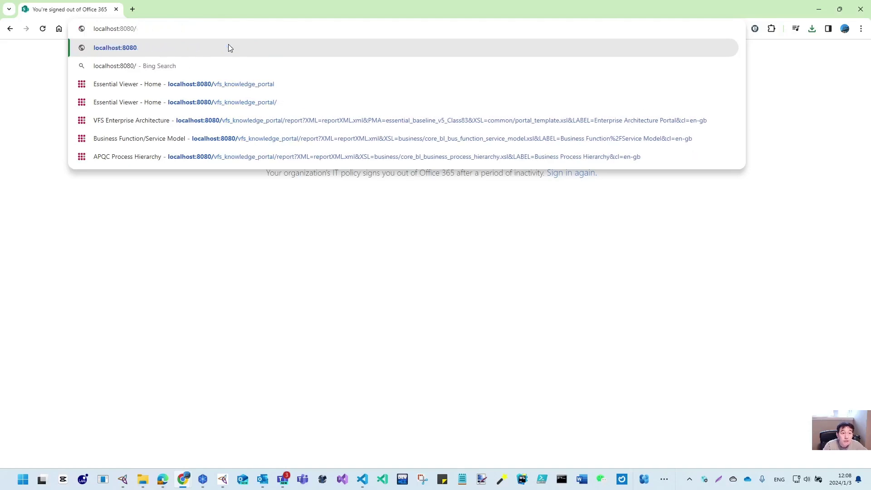
pyautogui.press('Return')
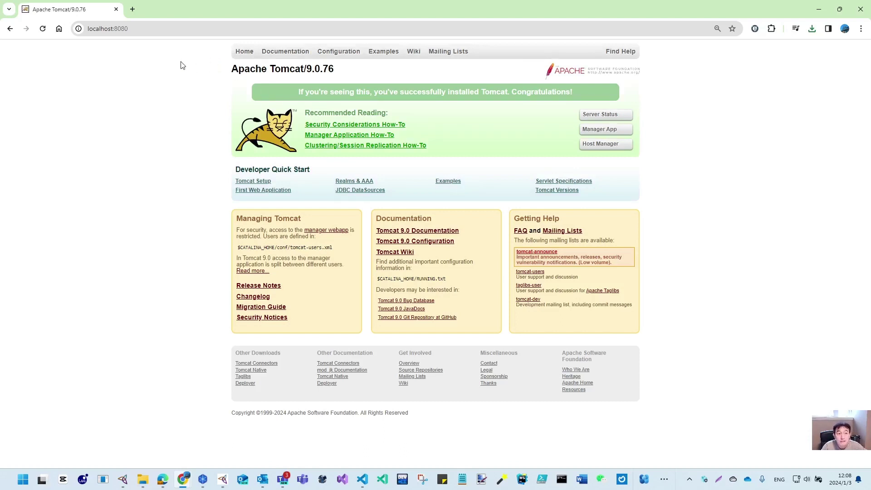
# Open the deployed Essential Viewer at localhost:8080/ea_practice.
pyautogui.click(168, 29)
pyautogui.click(168, 29)
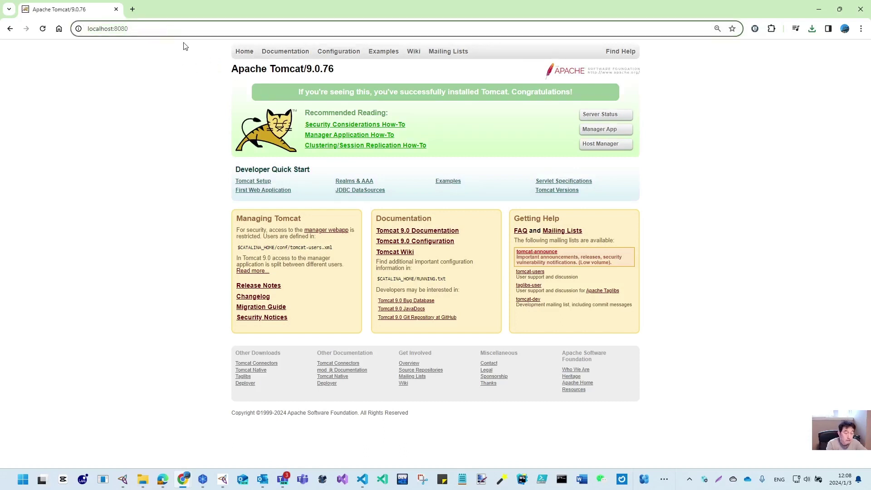
pyautogui.write('/ea_practice')
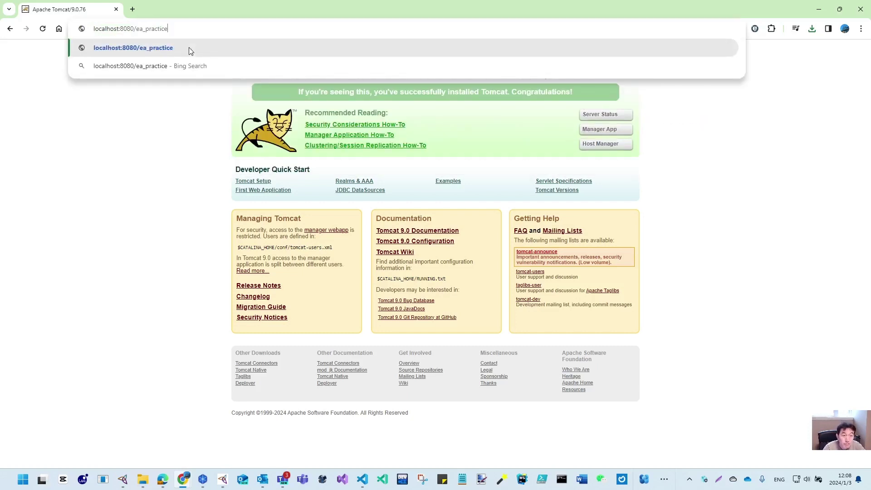
pyautogui.click(189, 48)
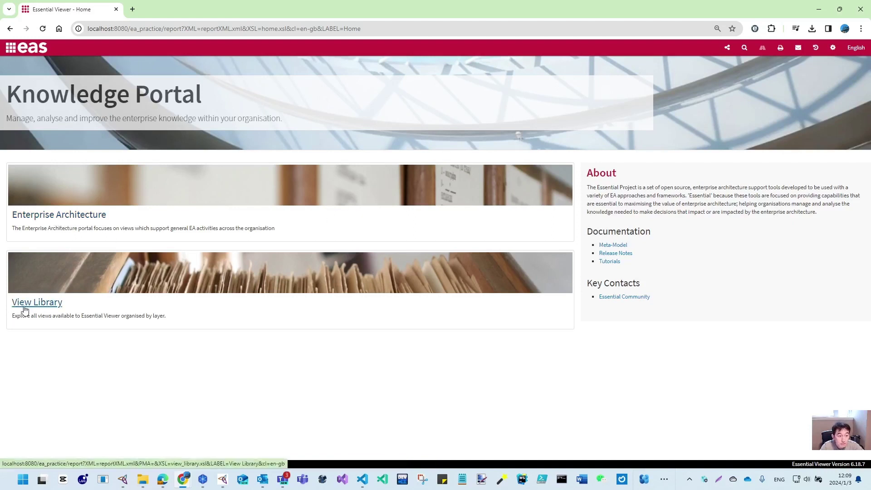
# Look over the View Library, return to the portal home page and browse the Enterprise Architecture portal's enterprise views.
pyautogui.click(55, 305)
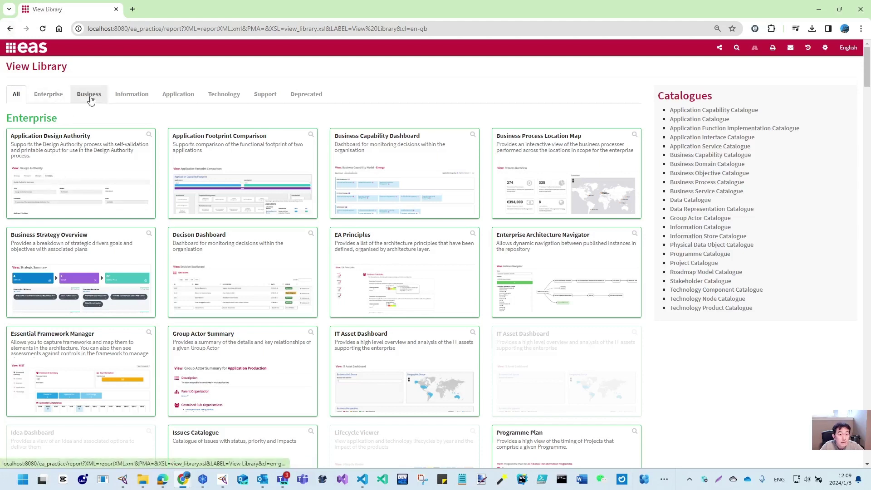
pyautogui.click(10, 28)
pyautogui.click(62, 217)
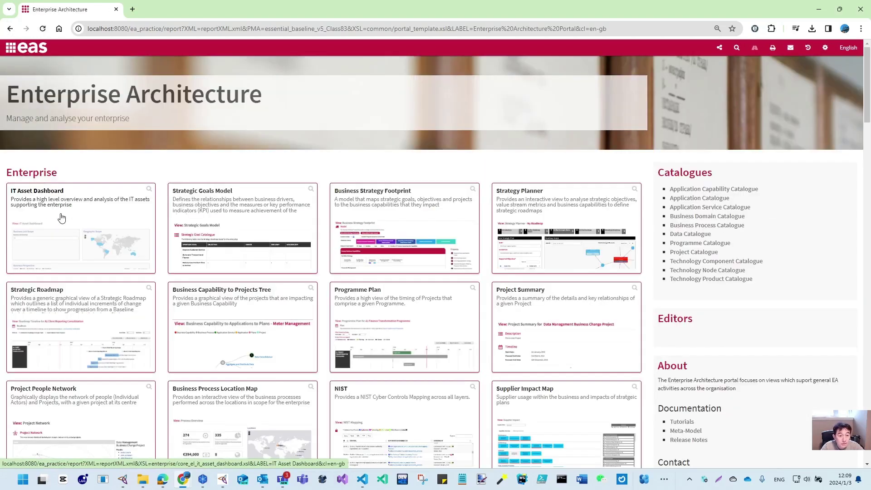
pyautogui.scroll(-5, 127, 310)
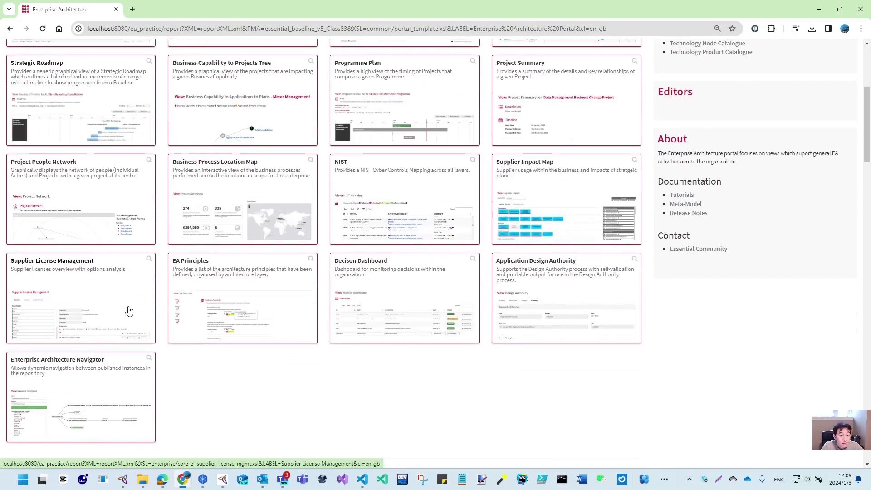
pyautogui.scroll(-4, 129, 310)
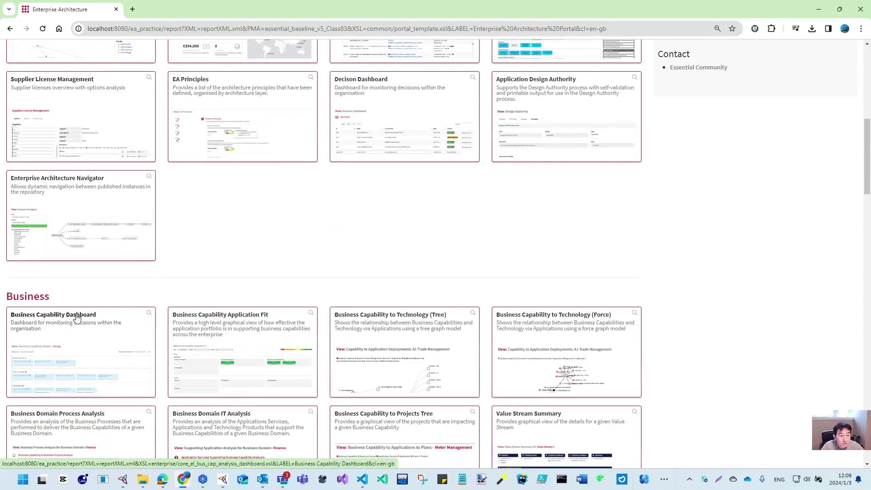
# Check the Business Capability Dashboard, return to the Enterprise Architecture portal and browse its remaining views through to the Support section.
pyautogui.click(77, 317)
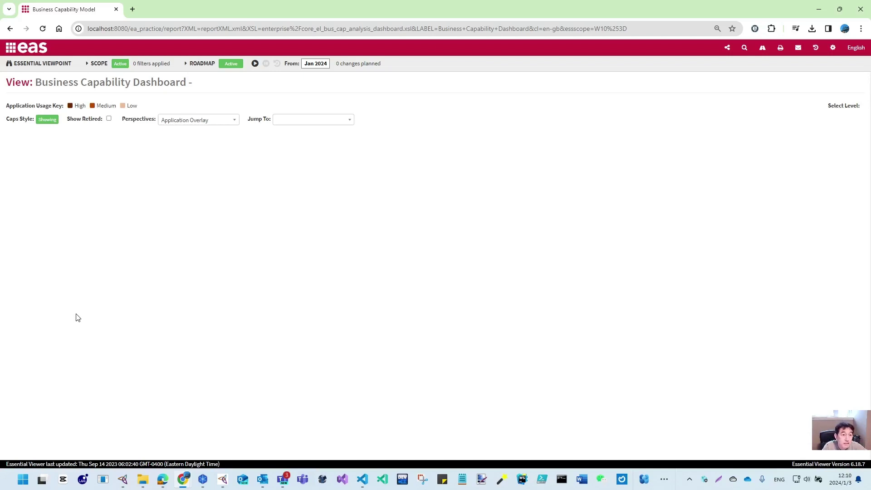
pyautogui.click(10, 28)
pyautogui.scroll(-19, 263, 300)
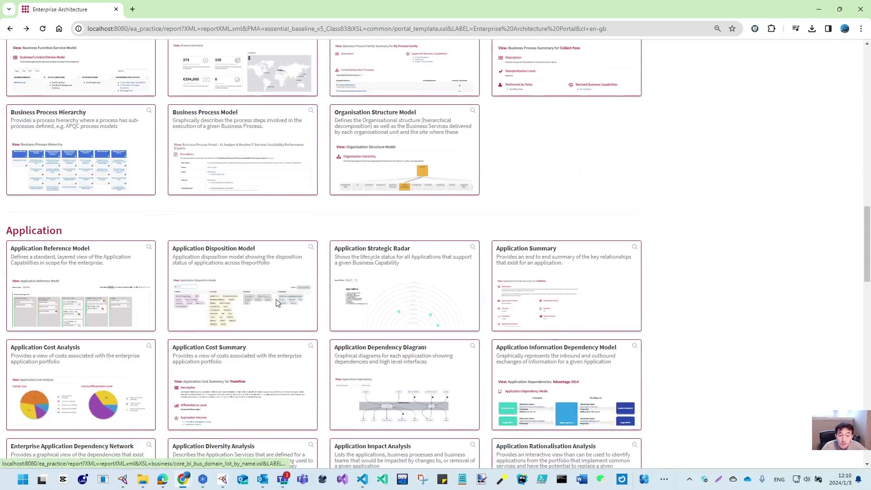
pyautogui.scroll(-2, 277, 304)
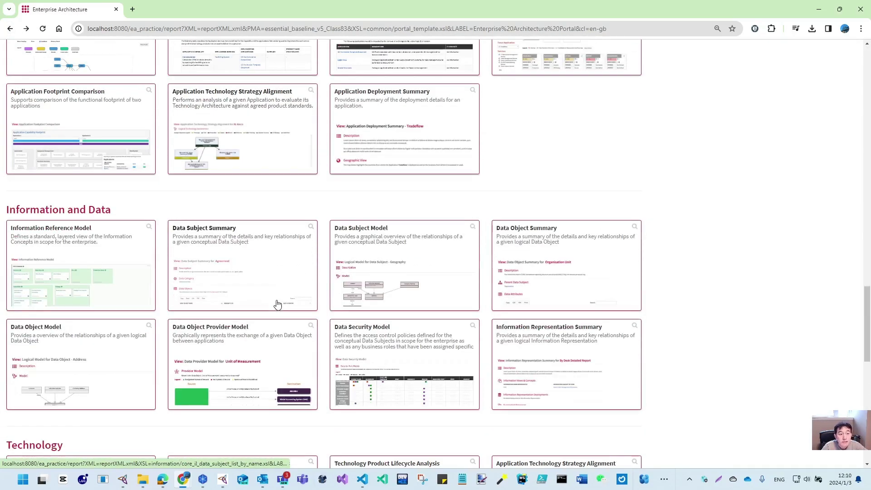
pyautogui.scroll(-9, 277, 304)
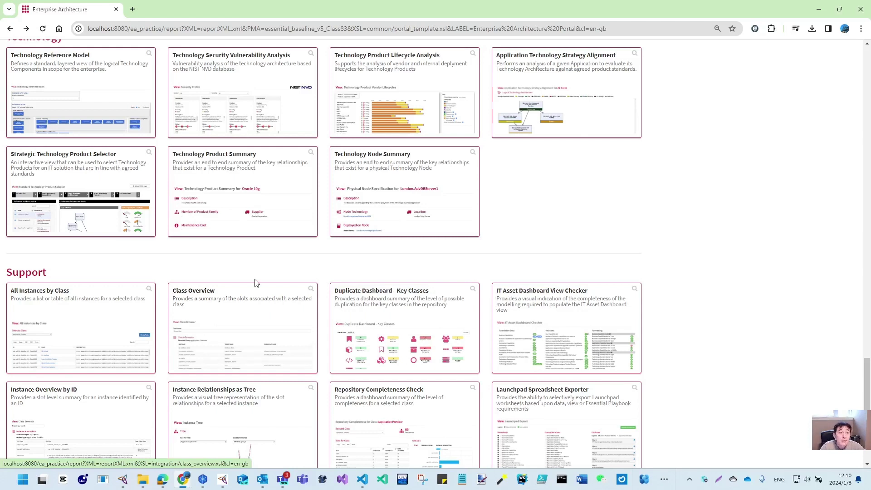
pyautogui.click(819, 10)
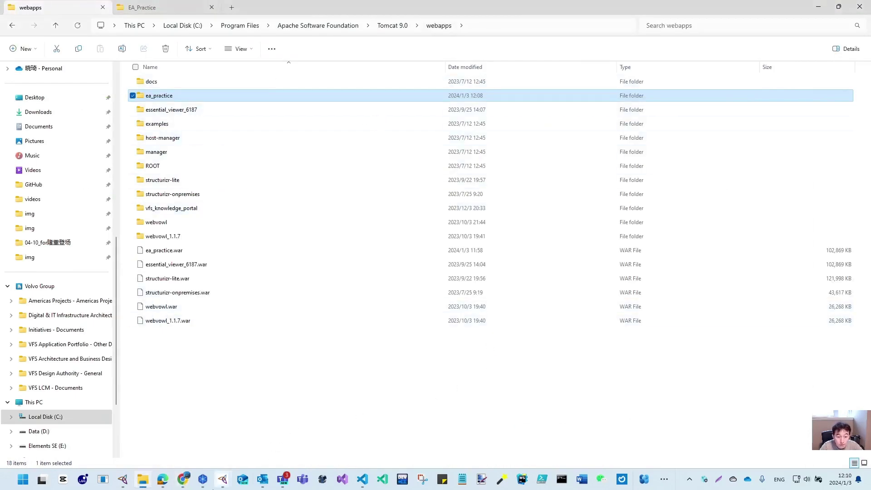
pyautogui.moveTo(222, 480)
pyautogui.click(260, 445)
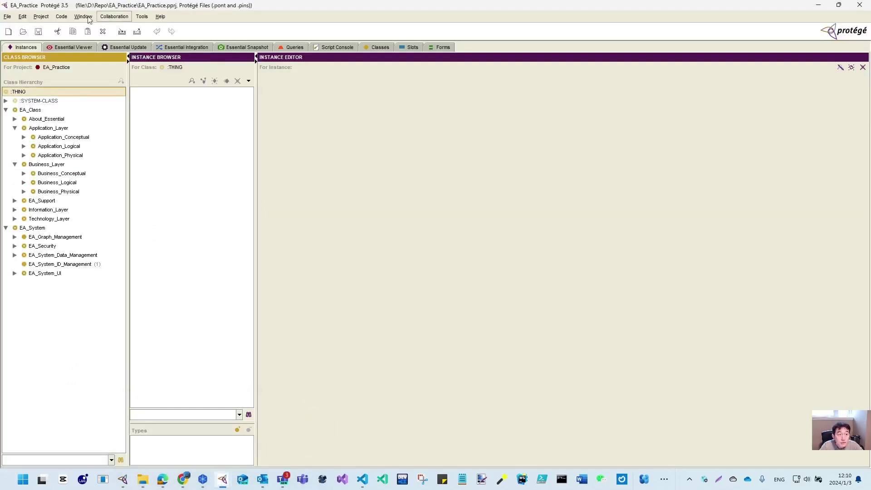
pyautogui.click(77, 47)
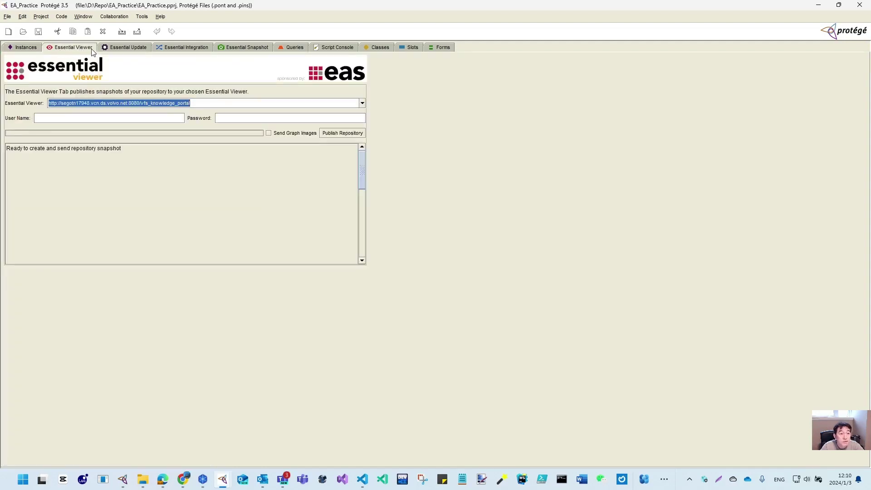
pyautogui.click(362, 103)
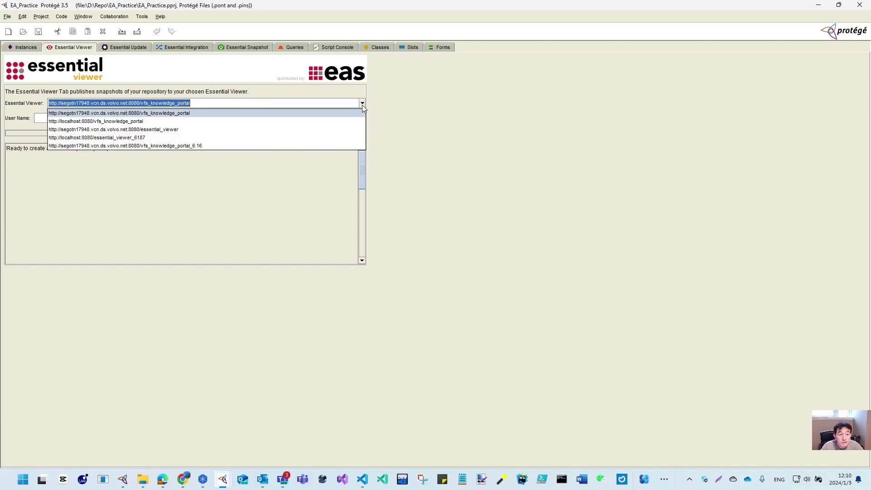
pyautogui.click(84, 122)
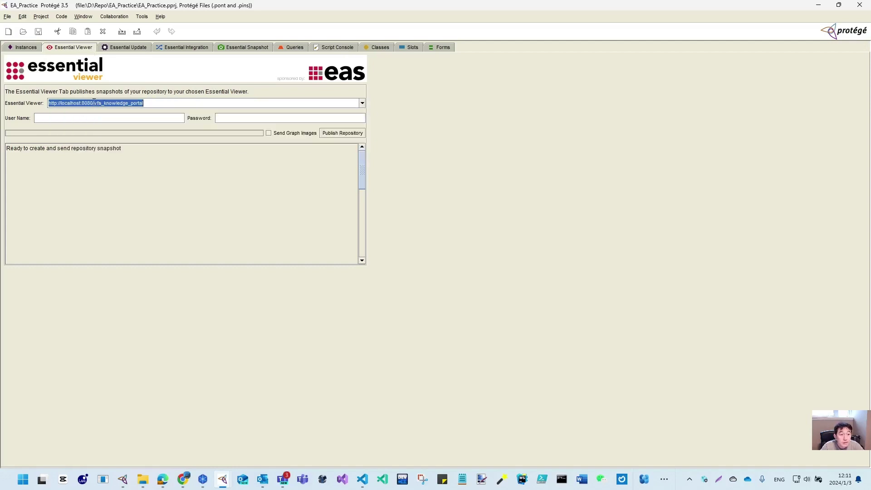
pyautogui.moveTo(94, 103); pyautogui.dragTo(216, 108)
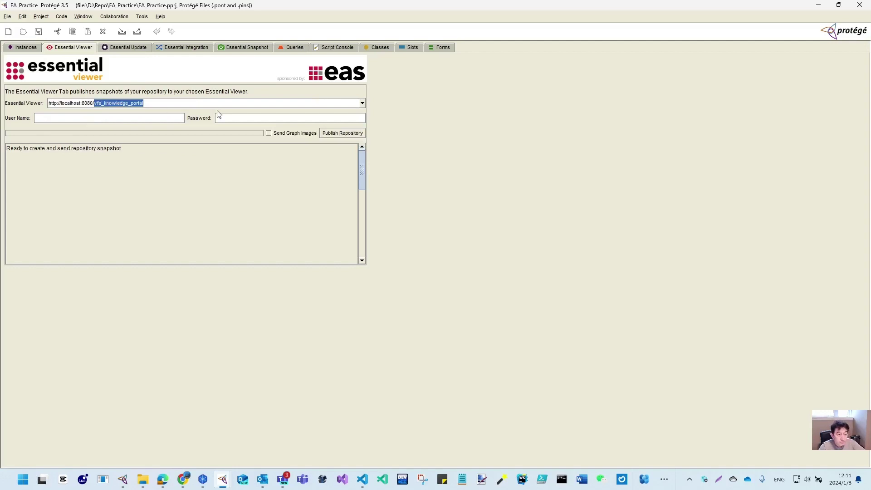
pyautogui.write('ea_practice')
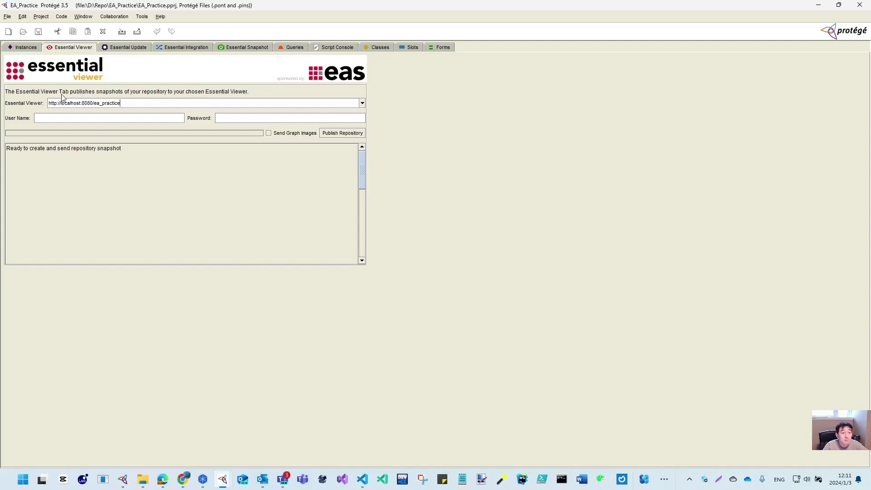
# Restore the Protégé window and arrange the Chrome window with the Enterprise Architecture portal side by side with it.
pyautogui.click(840, 6)
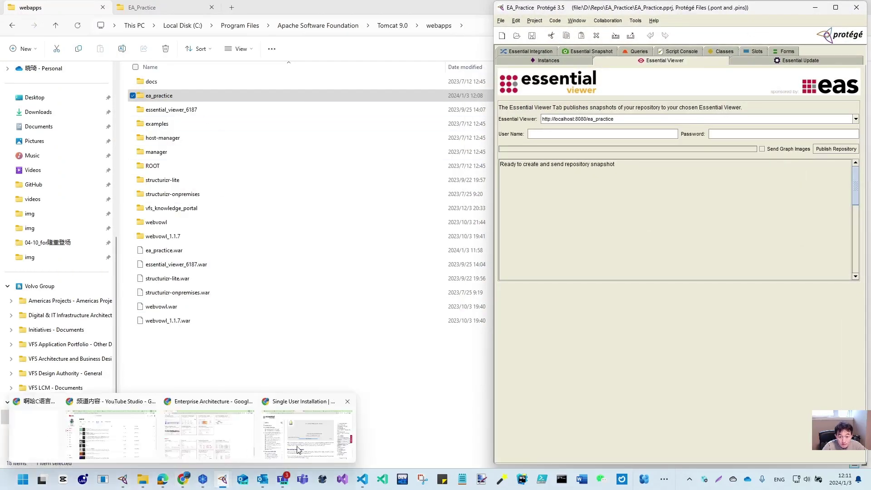
pyautogui.click(218, 431)
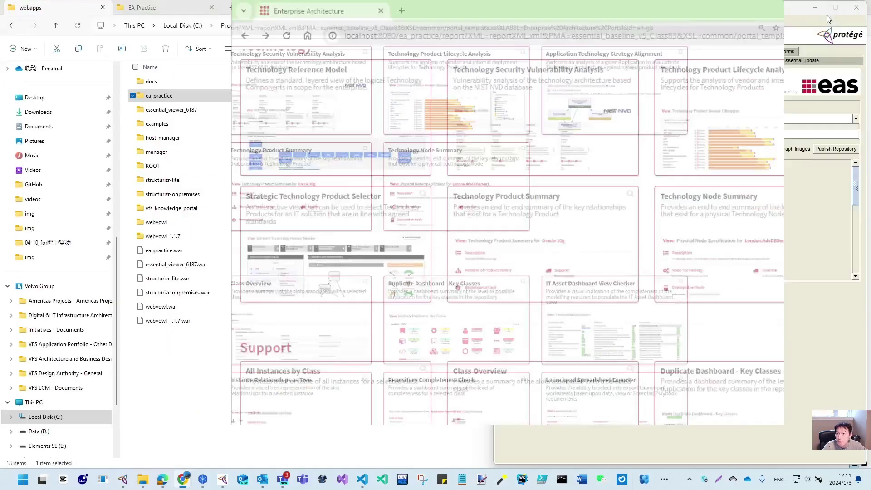
pyautogui.click(839, 9)
pyautogui.moveTo(666, 16); pyautogui.dragTo(349, 16)
pyautogui.moveTo(441, 411); pyautogui.dragTo(474, 460)
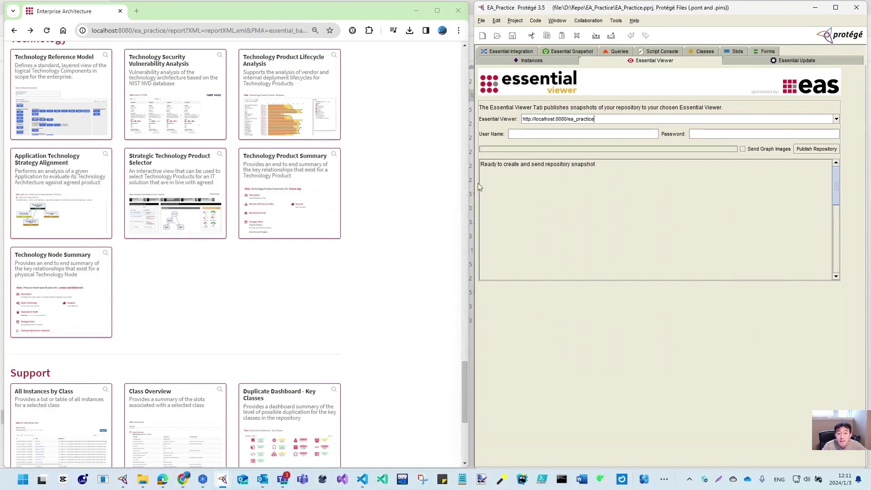
# Show the project's class hierarchy for instances, keeping EA_Class expanded and collapsing EA_System.
pyautogui.click(517, 60)
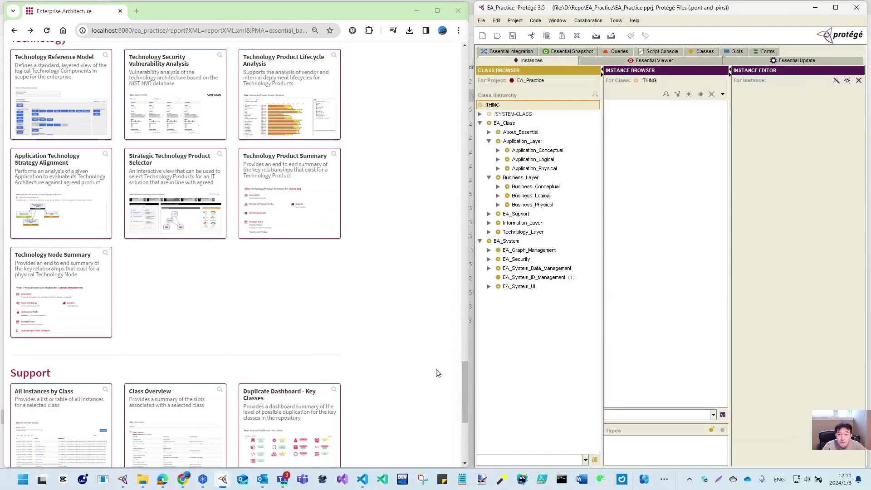
pyautogui.moveTo(466, 377); pyautogui.dragTo(465, 66)
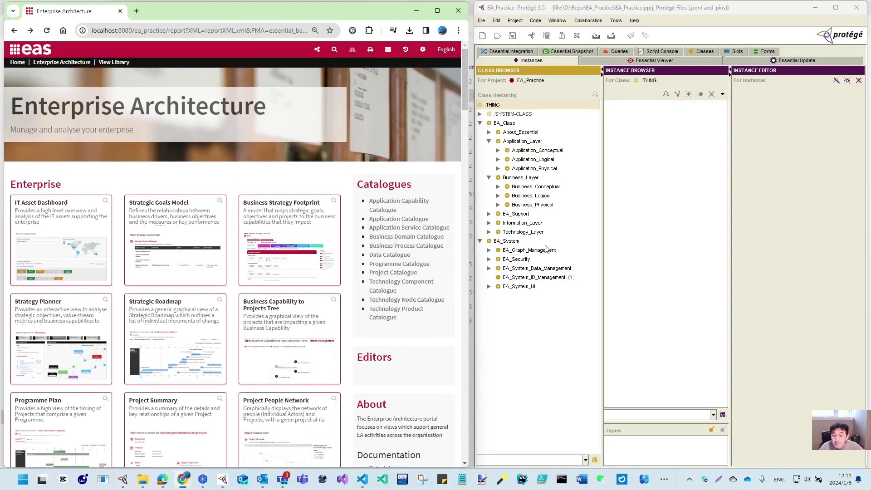
pyautogui.click(480, 123)
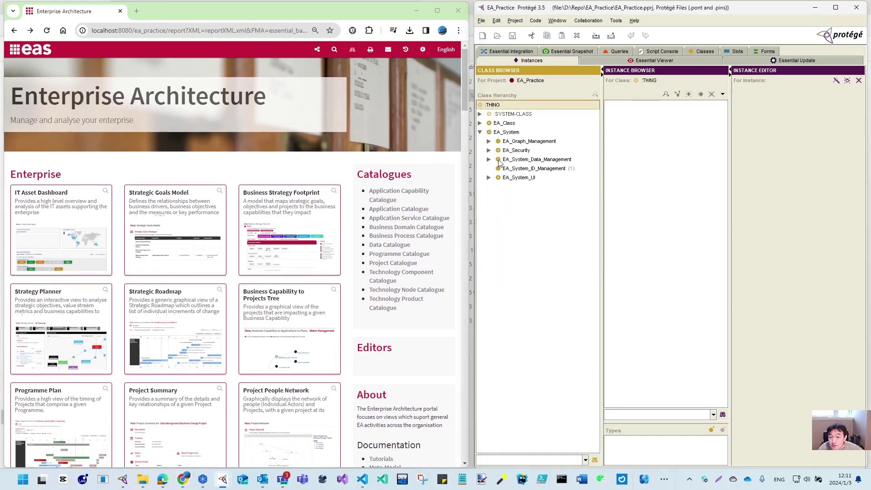
pyautogui.click(480, 133)
pyautogui.click(480, 122)
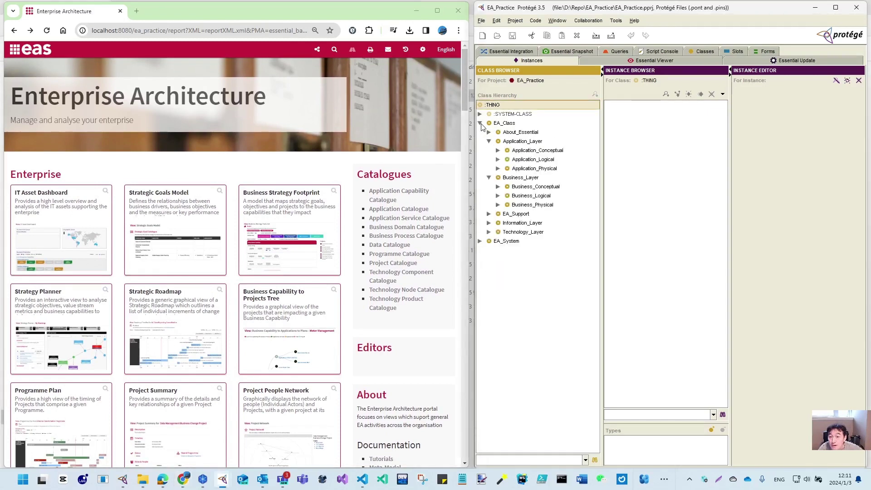
# Collapse Application_Layer and Business_Layer, and expand EA_Support down to the subclasses of Essential_Viewer.
pyautogui.click(488, 214)
pyautogui.click(489, 141)
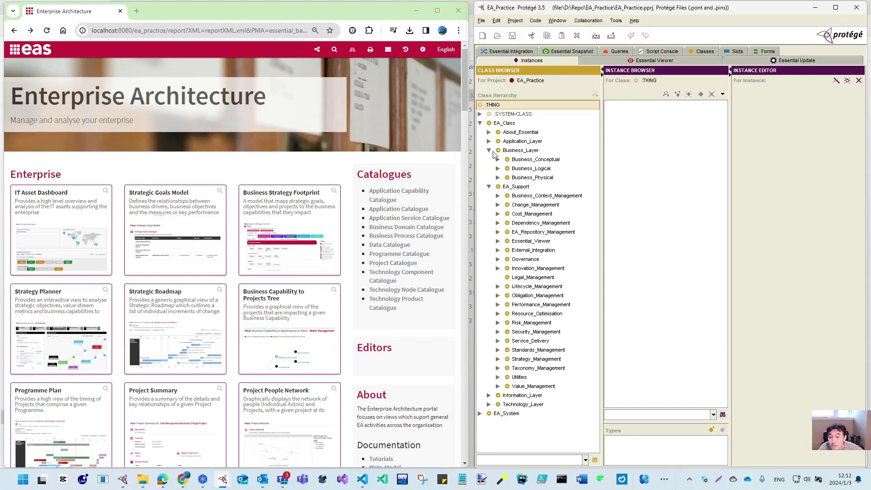
pyautogui.click(489, 151)
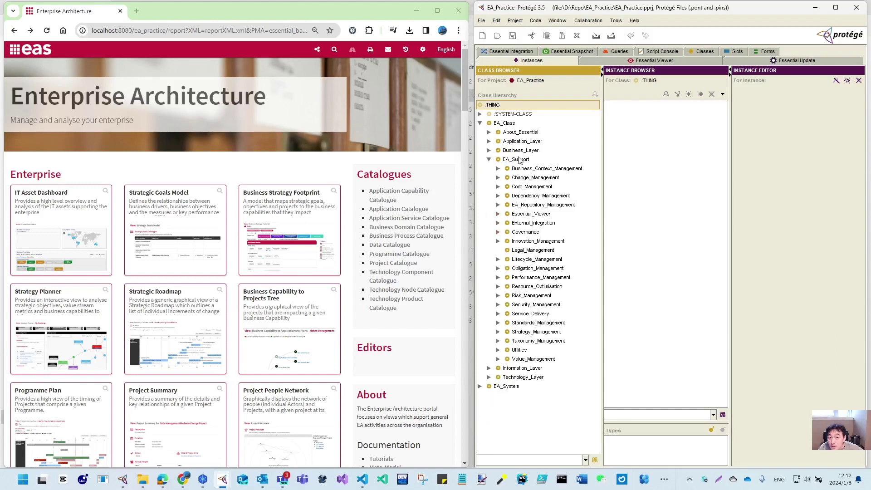
pyautogui.click(497, 214)
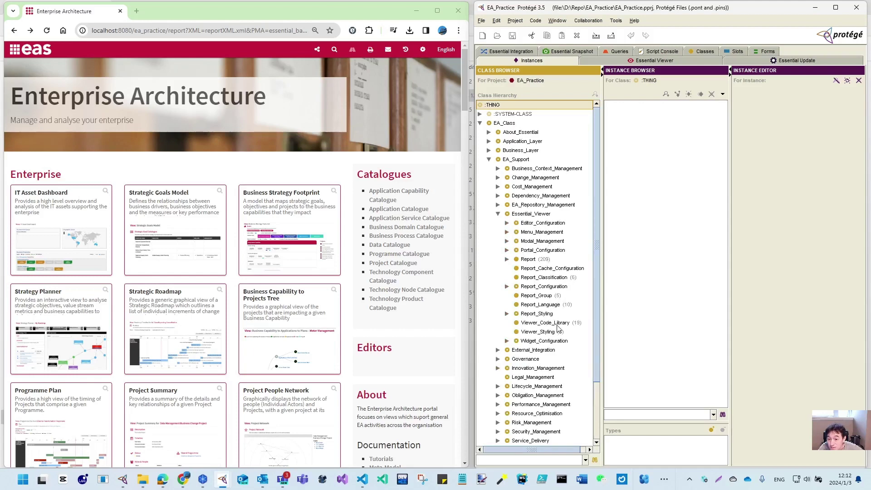
# Expand Portal_Configuration under Essential_Viewer, list the instances of its Portal class, and widen the Protégé window to meet the browser window.
pyautogui.scroll(-3, 552, 352)
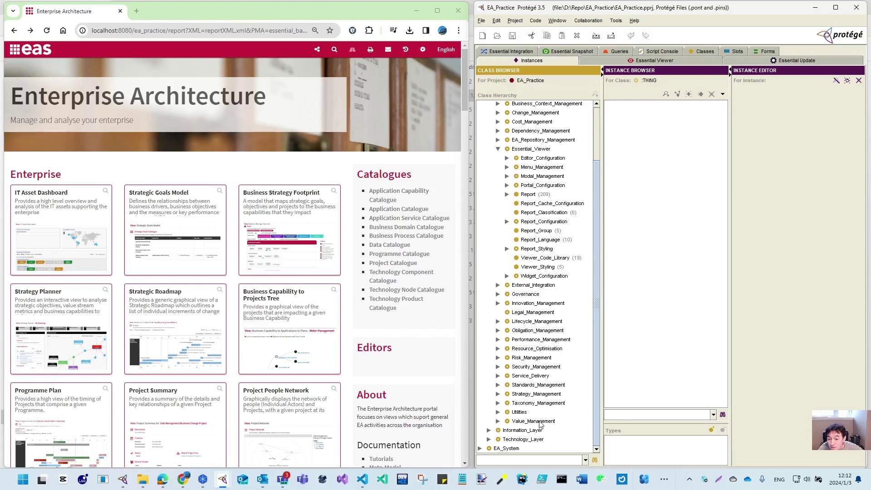
pyautogui.click(507, 186)
pyautogui.click(539, 195)
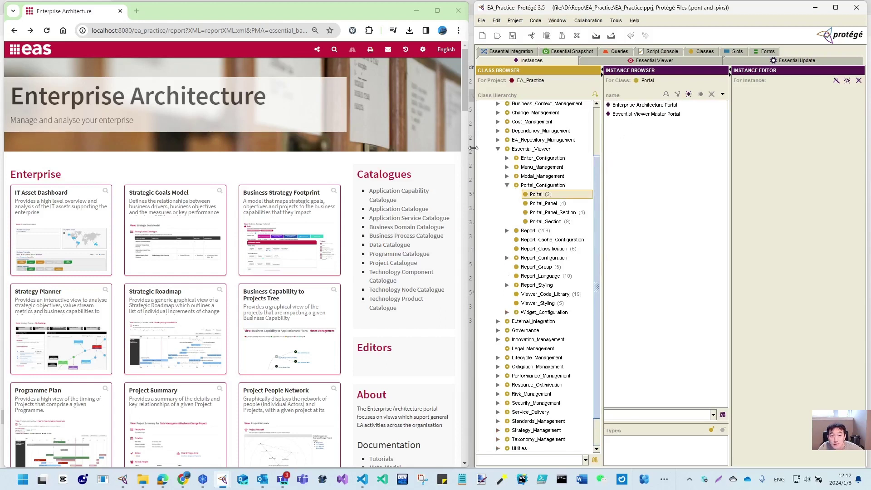
pyautogui.moveTo(472, 148); pyautogui.dragTo(463, 148)
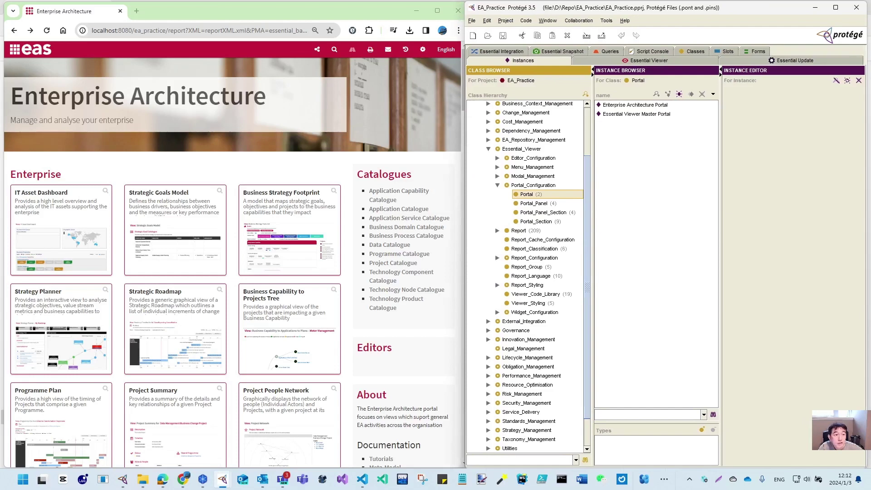
# Go to the Essential Viewer home portal in the browser and show the Enterprise Architecture Portal instance in Protégé for comparison.
pyautogui.click(28, 52)
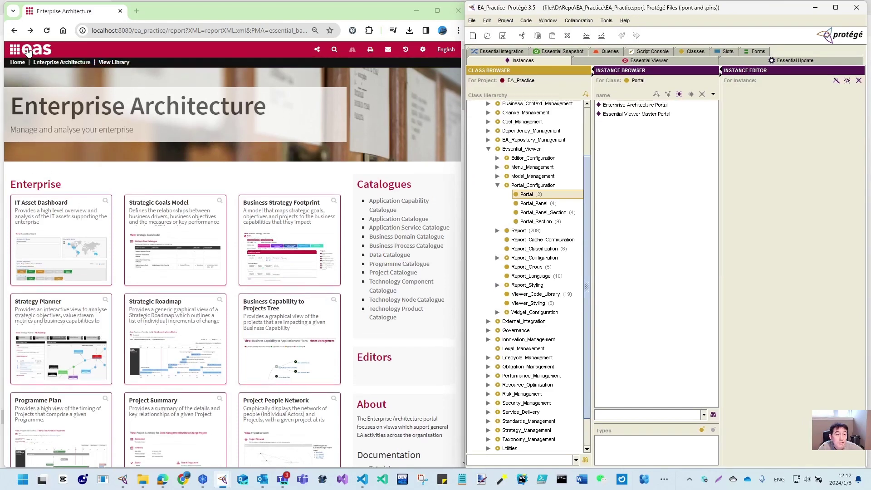
pyautogui.click(22, 63)
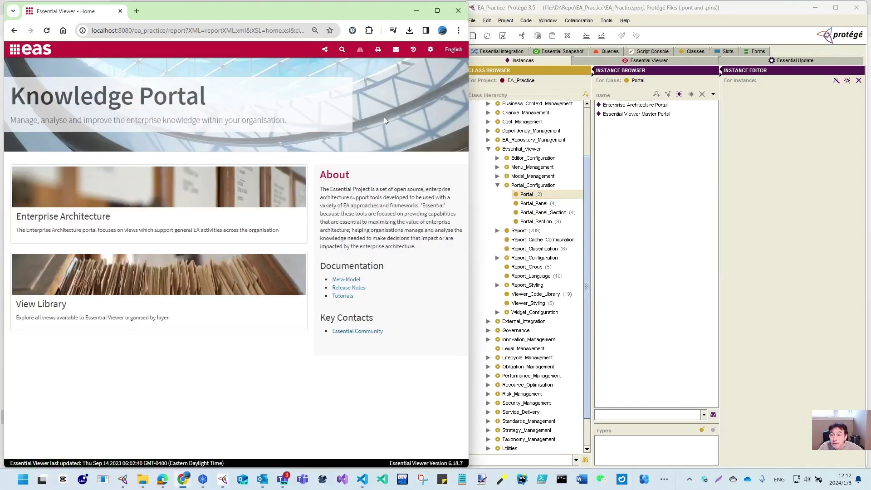
pyautogui.click(643, 106)
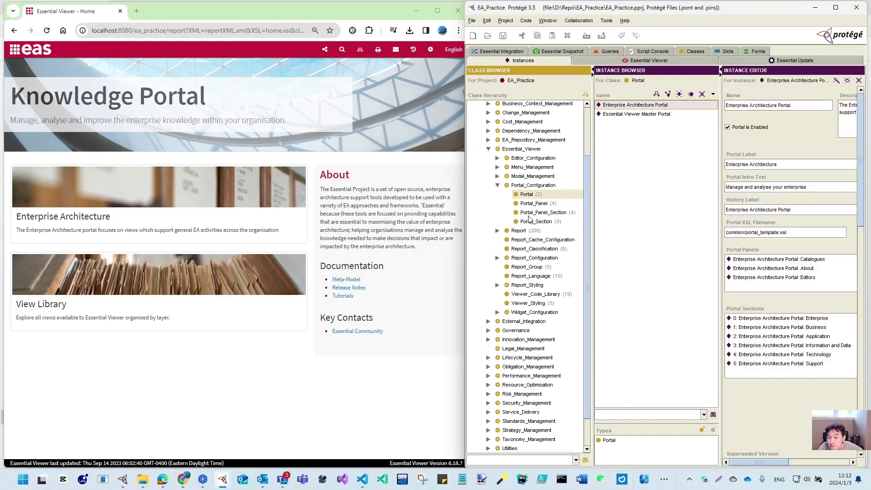
# Examine the Modal_Report instances under Modal_Management and the Corporate Blue instance of Viewer_Styling.
pyautogui.click(519, 177)
pyautogui.click(496, 176)
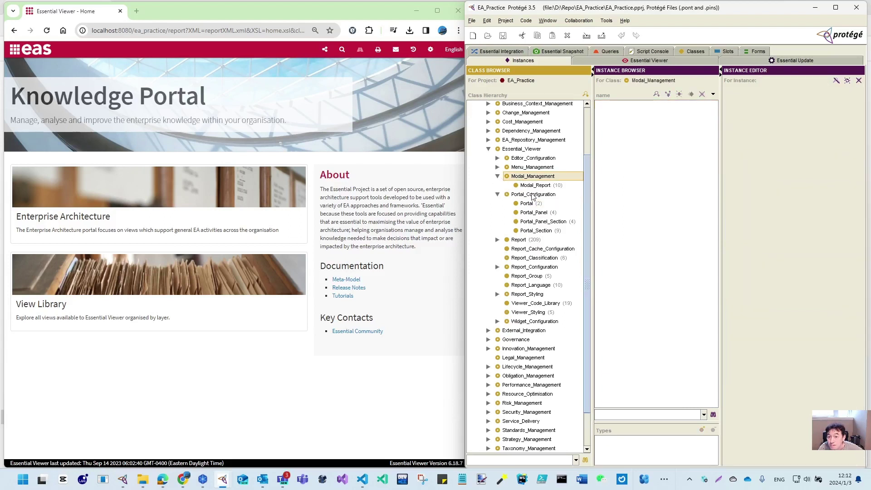
pyautogui.click(534, 194)
pyautogui.click(539, 186)
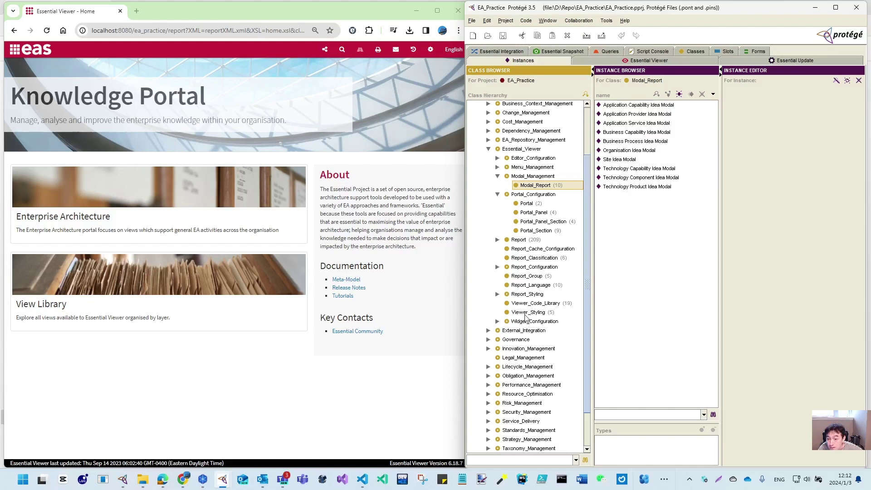
pyautogui.click(528, 313)
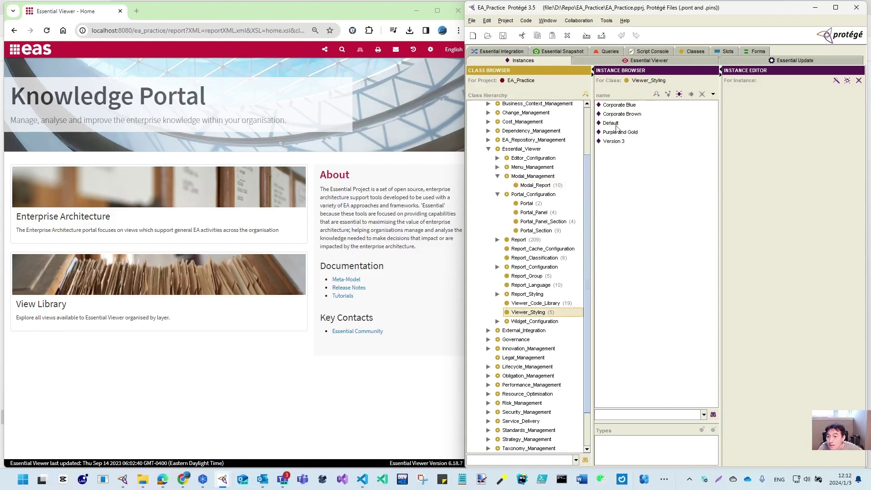
pyautogui.click(629, 108)
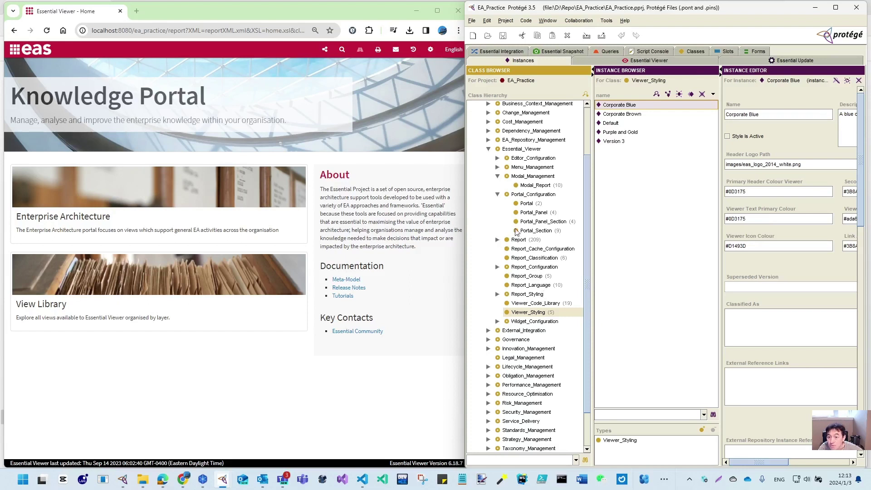
# Show the Enterprise Architecture Portal instance beside its Enterprise Architecture page in the viewer, and widen the instance editor.
pyautogui.click(529, 205)
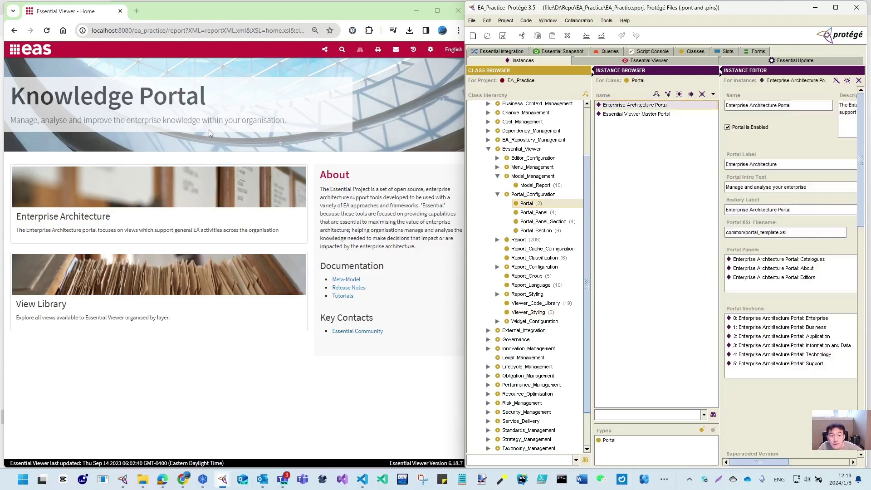
pyautogui.click(59, 217)
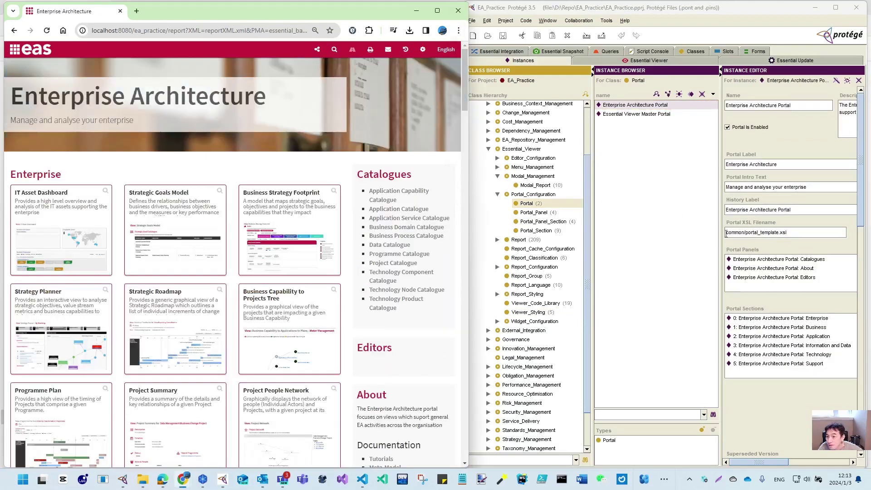
pyautogui.moveTo(720, 232); pyautogui.dragTo(694, 236)
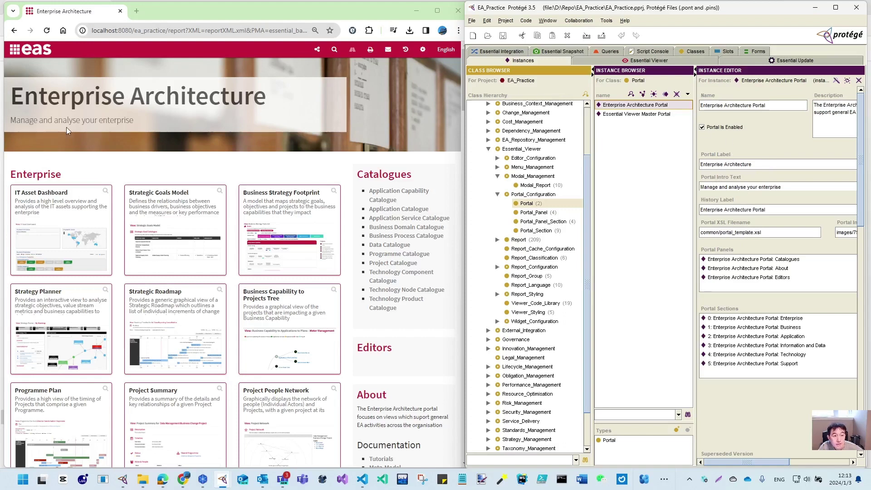
# Append "(My EA Practice)" to the Enterprise Architecture Portal's Portal Intro Text and save the project.
pyautogui.click(794, 188)
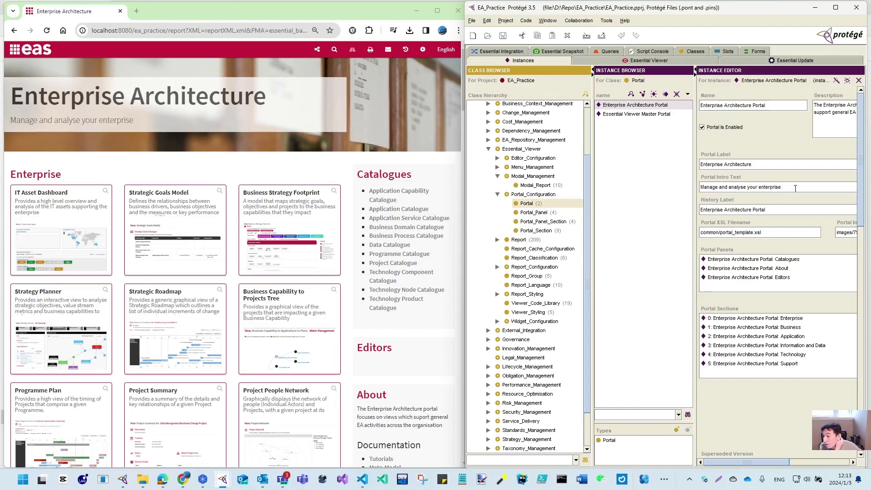
pyautogui.write('(My')
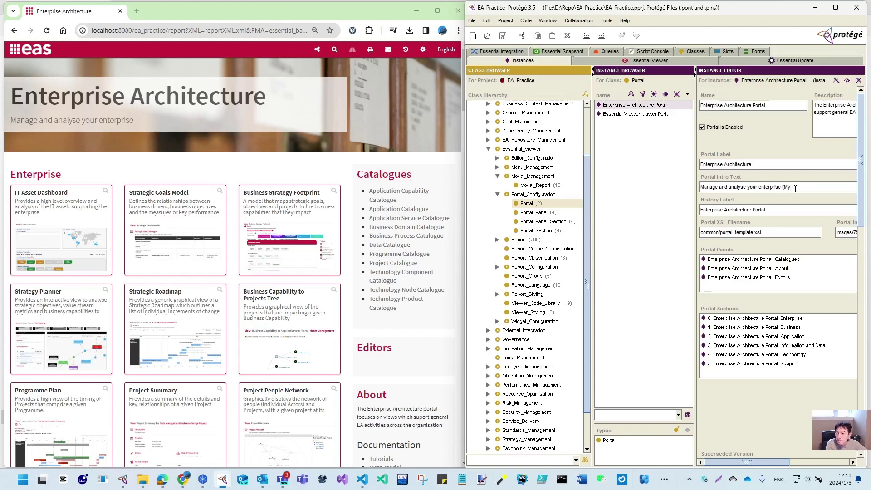
pyautogui.write(' EA Practi')
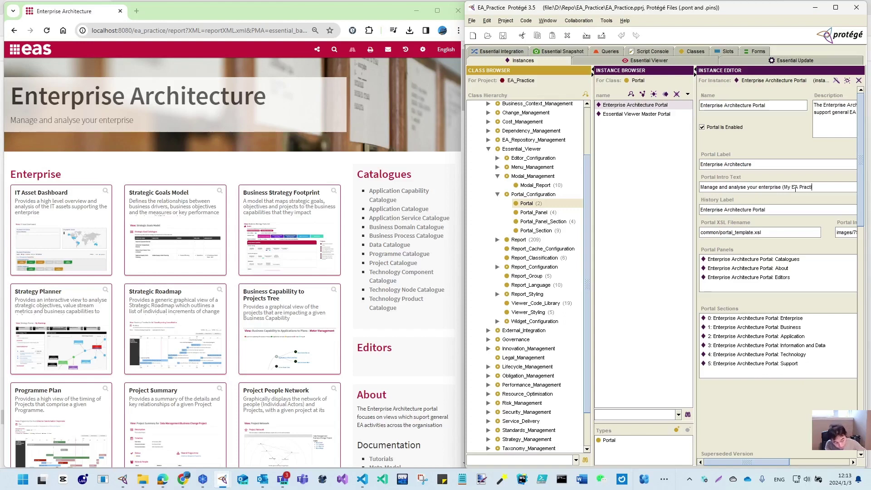
pyautogui.write('ce')
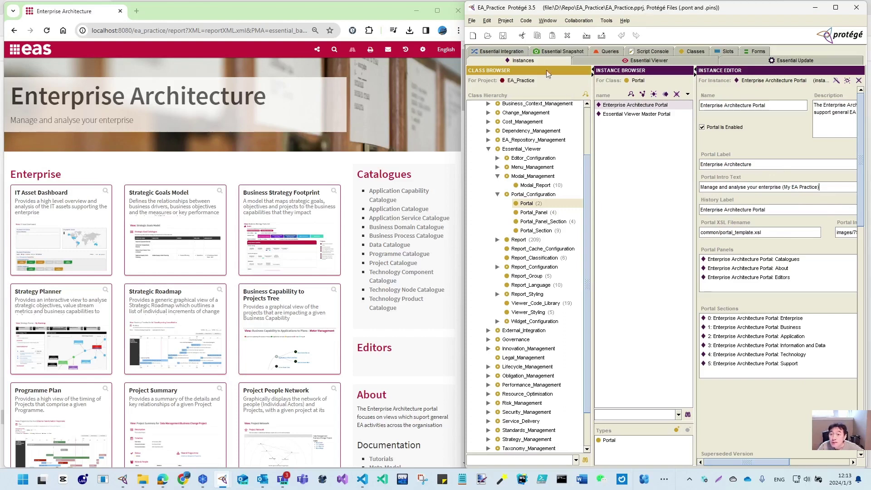
pyautogui.click(504, 38)
pyautogui.click(648, 61)
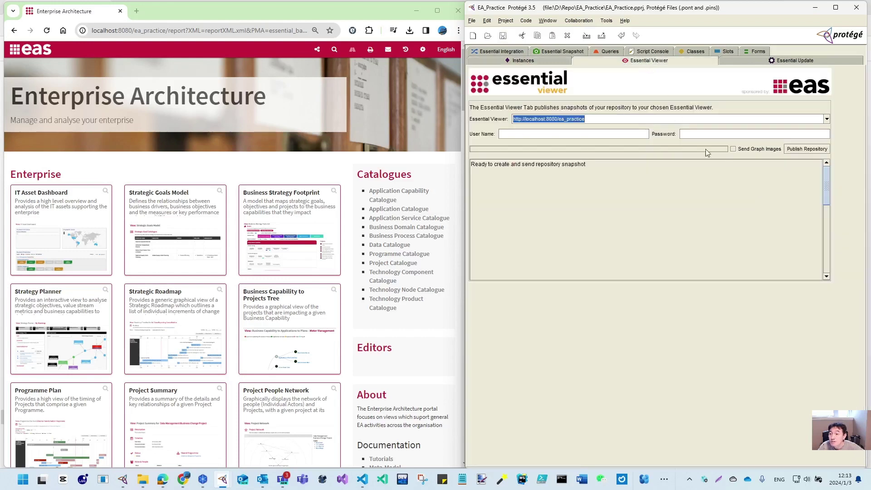
pyautogui.moveTo(558, 119); pyautogui.dragTo(585, 119)
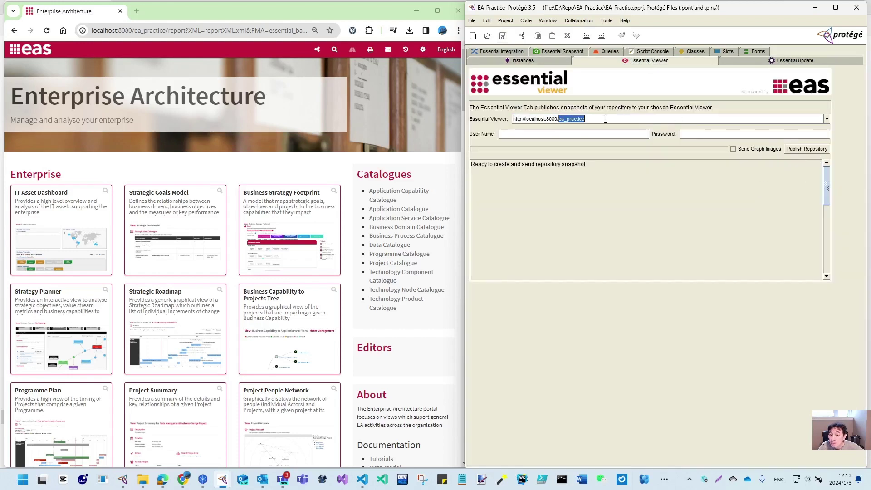
pyautogui.click(826, 119)
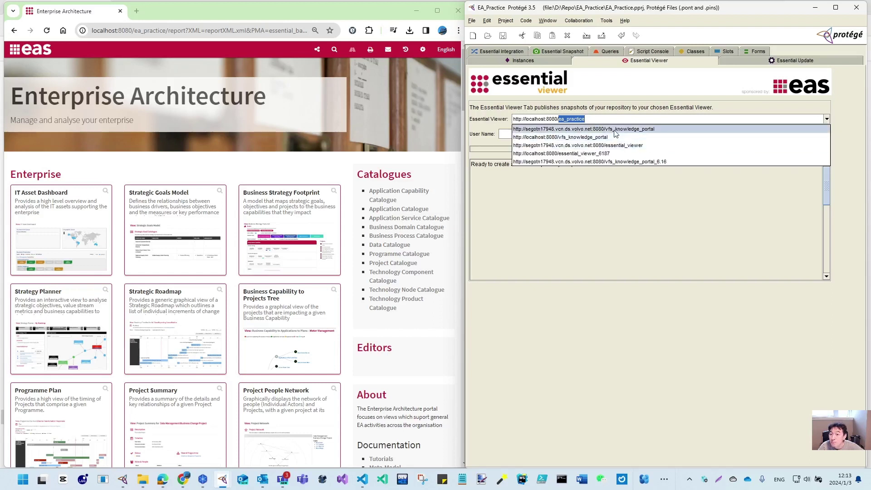
pyautogui.click(655, 105)
pyautogui.click(806, 149)
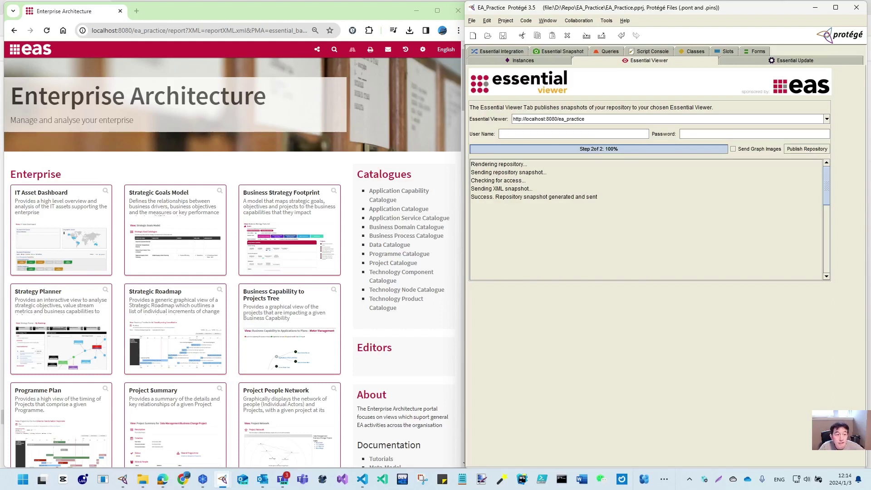
# Reload the Enterprise Architecture portal page, check its intro text, and narrow the browser window slightly.
pyautogui.click(47, 31)
pyautogui.click(47, 31)
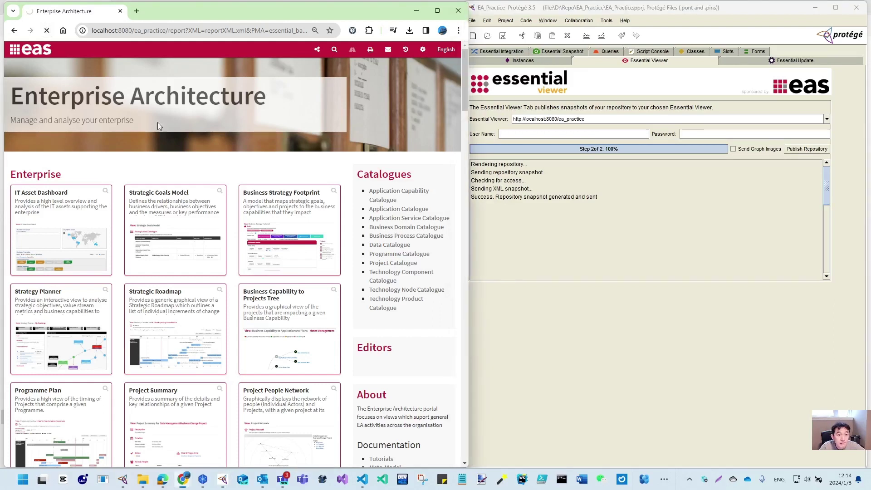
pyautogui.moveTo(136, 118); pyautogui.dragTo(173, 118)
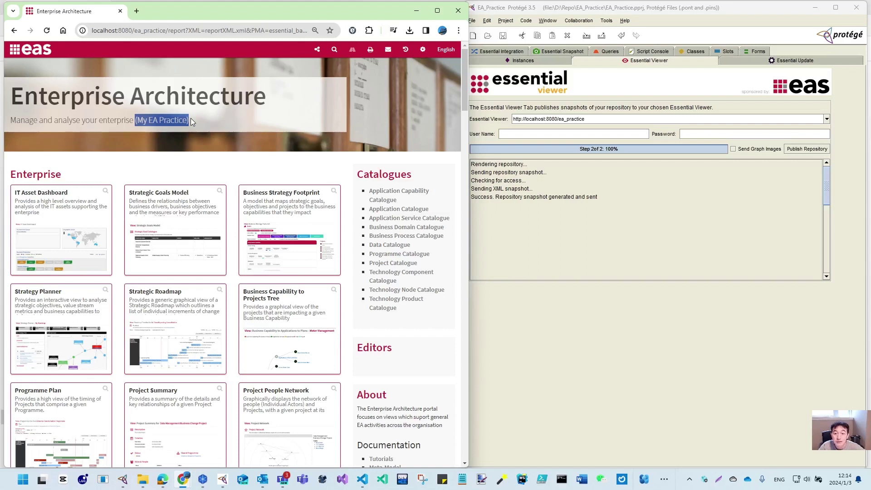
pyautogui.moveTo(469, 293); pyautogui.dragTo(464, 292)
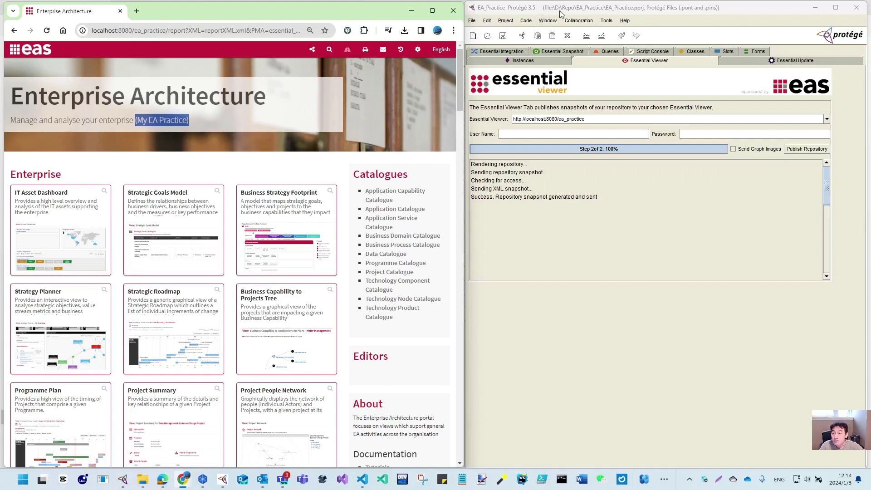
# Review the stored Essential Viewer publishing addresses in Protégé and compare them with the portal page's URL in the browser.
pyautogui.click(826, 119)
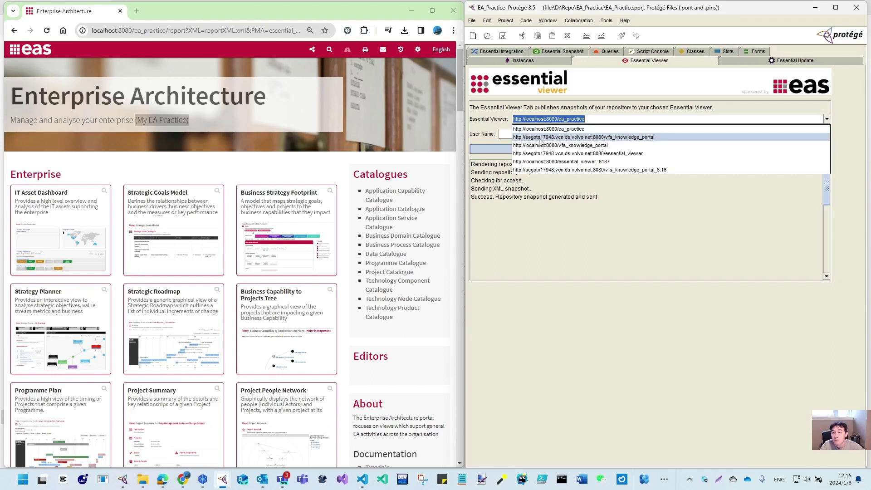
pyautogui.click(624, 118)
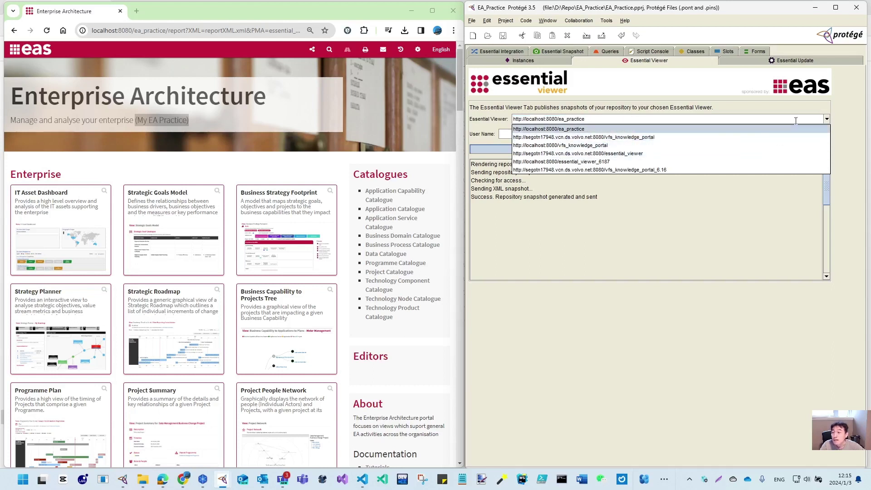
pyautogui.click(826, 119)
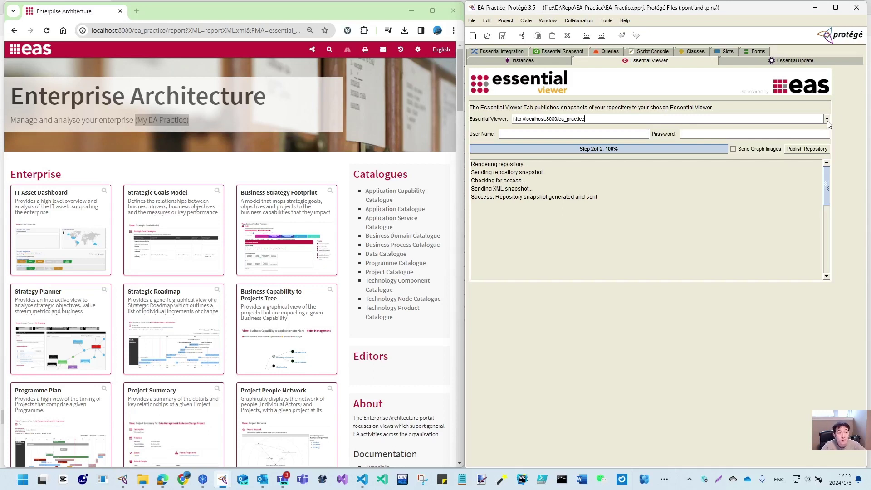
pyautogui.click(92, 30)
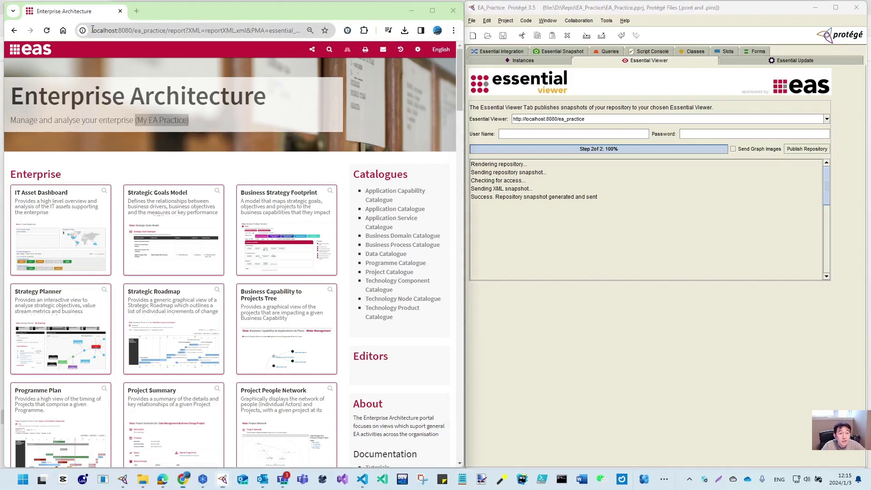
pyautogui.moveTo(92, 30); pyautogui.dragTo(334, 31)
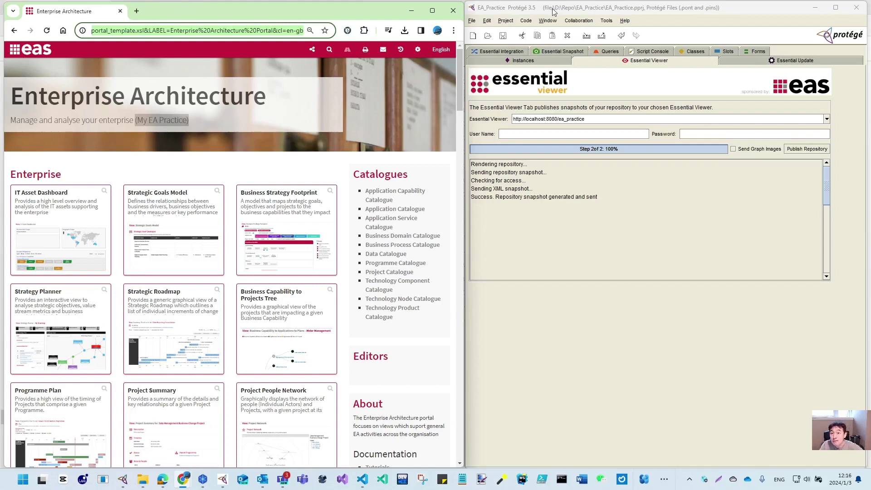
# Return to the instance class hierarchy and collapse Essential_Viewer and EA_Support.
pyautogui.click(517, 65)
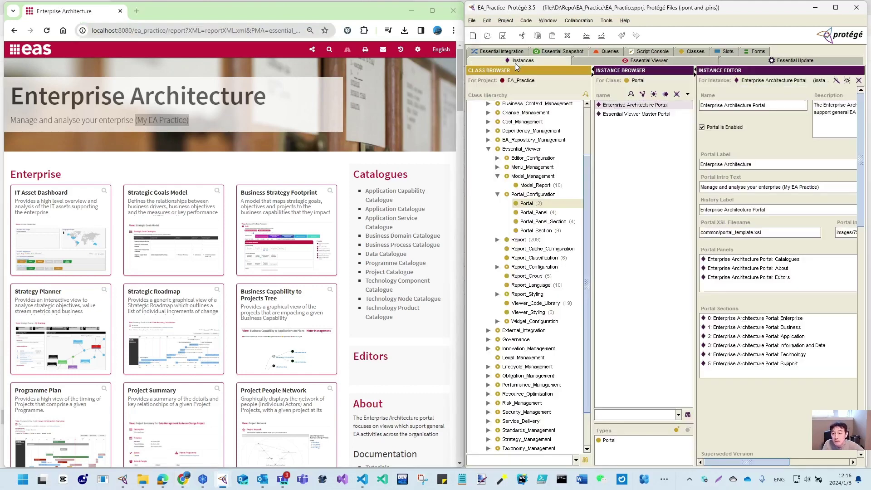
pyautogui.click(488, 149)
pyautogui.click(480, 160)
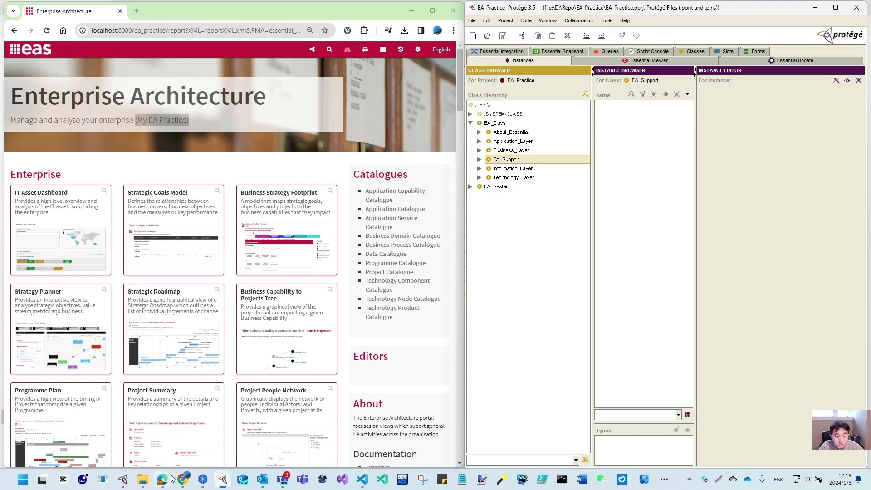
# Switch to the Chrome window with the GitHub EA/Essential_EA folder and view the learning mindmap in its README.
pyautogui.moveTo(185, 483)
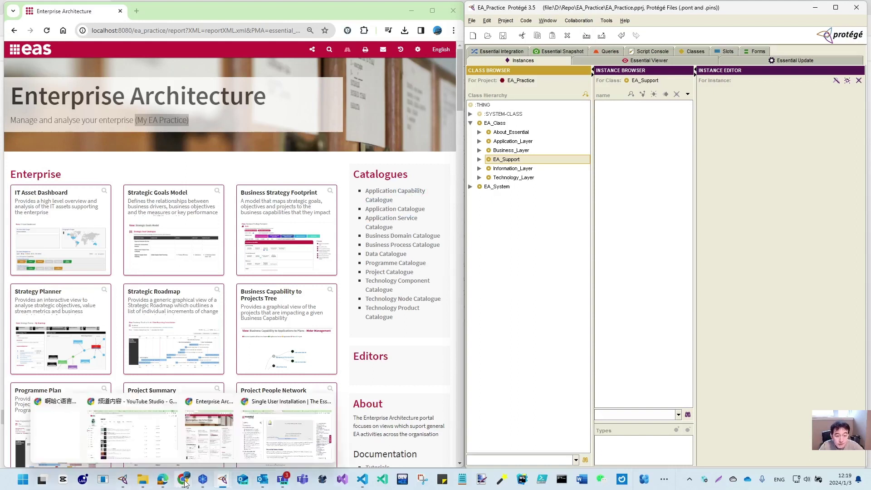
pyautogui.click(286, 433)
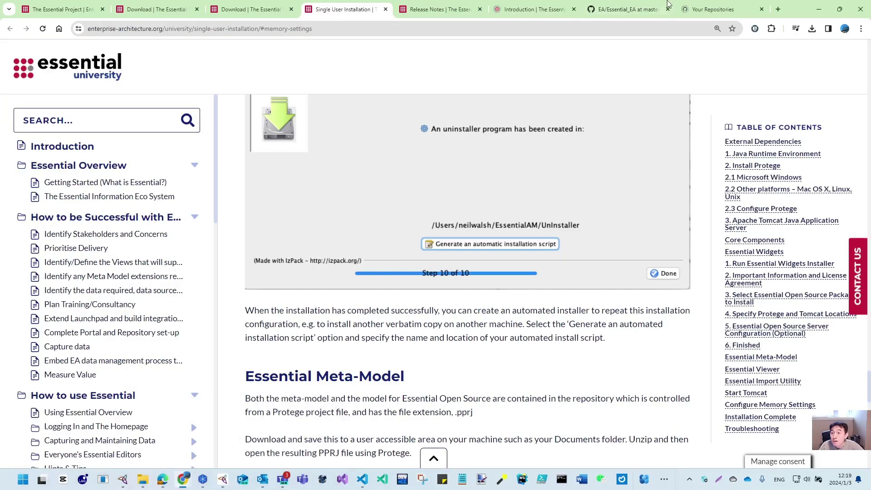
pyautogui.click(619, 17)
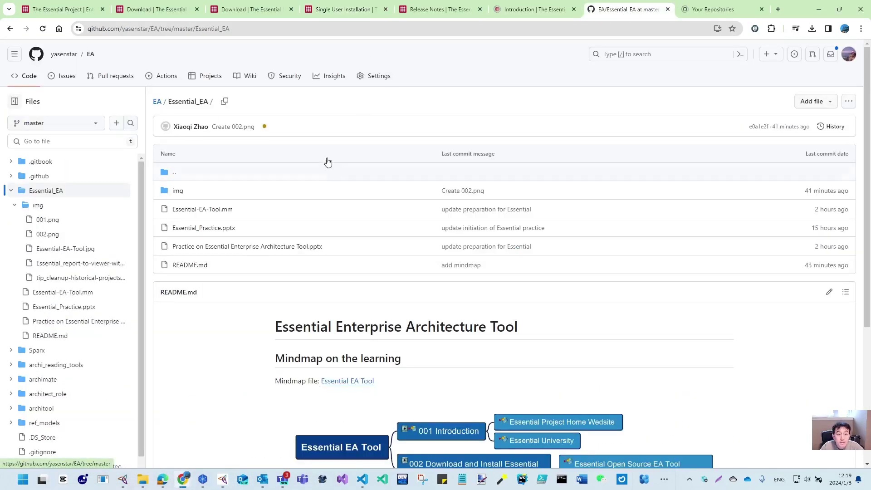
pyautogui.scroll(-1, 208, 312)
pyautogui.scroll(-2, 209, 313)
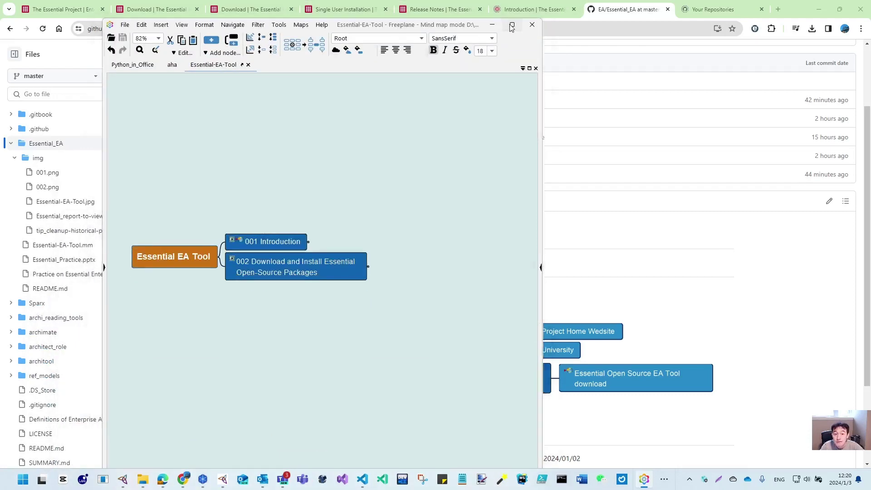
# Expand the 001 Introduction node in the maximized Freeplane mindmap and view its linked YouTube video, closing the video page again.
pyautogui.click(512, 26)
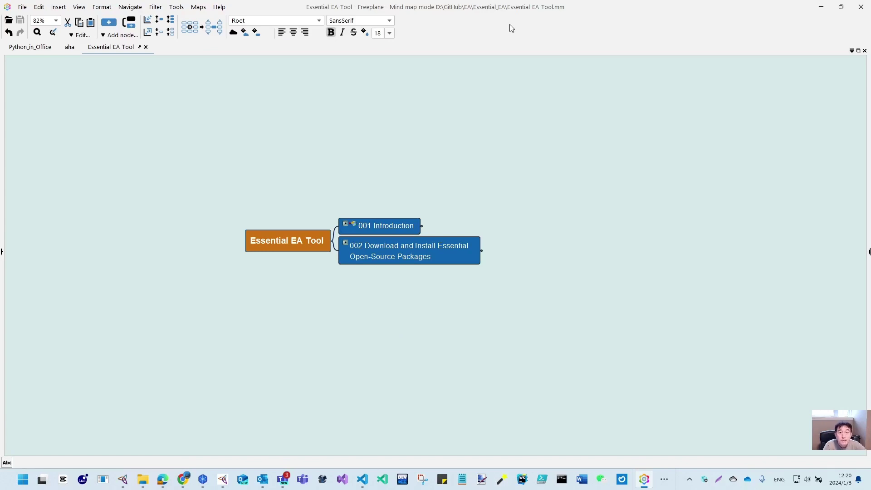
pyautogui.click(423, 226)
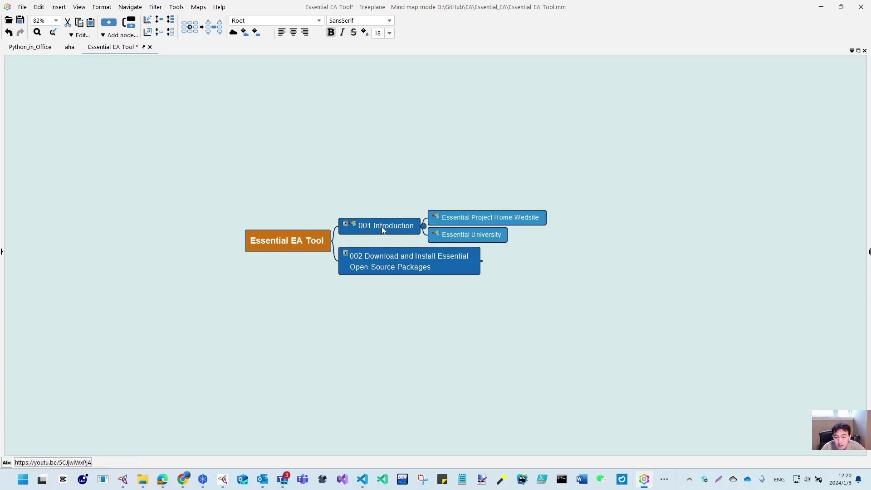
pyautogui.click(345, 225)
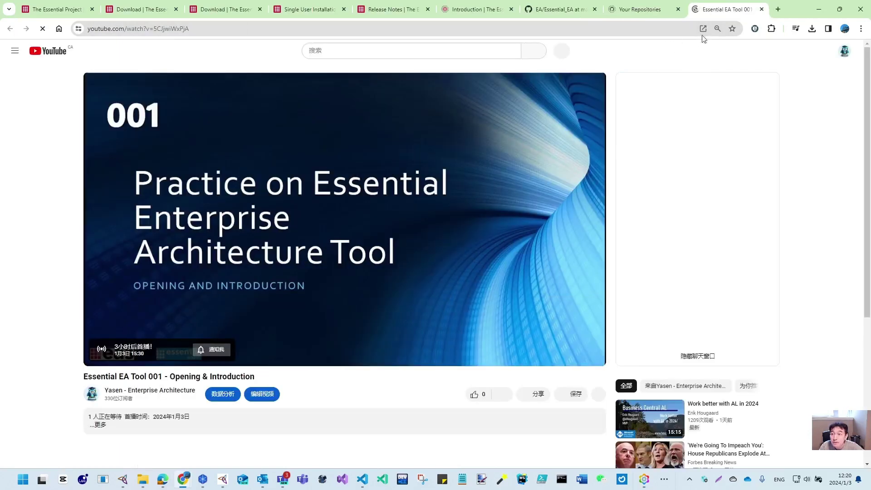
pyautogui.click(762, 10)
pyautogui.click(818, 9)
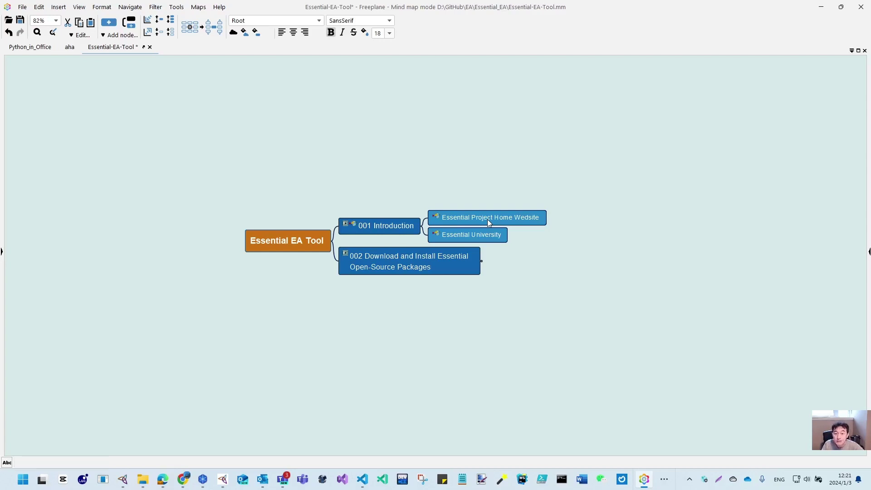
# Expand the 002 Download and Install Essential Open-Source Packages node to view its download link, and minimize the mindmap window.
pyautogui.click(482, 261)
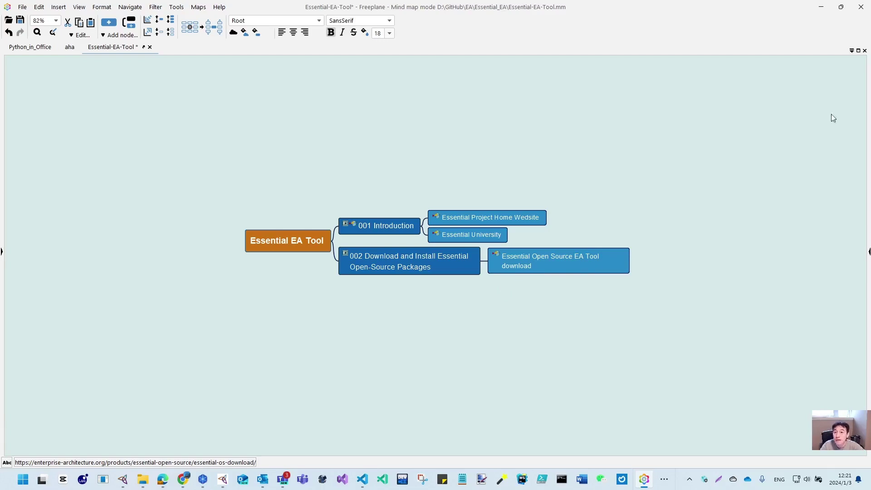
pyautogui.click(820, 6)
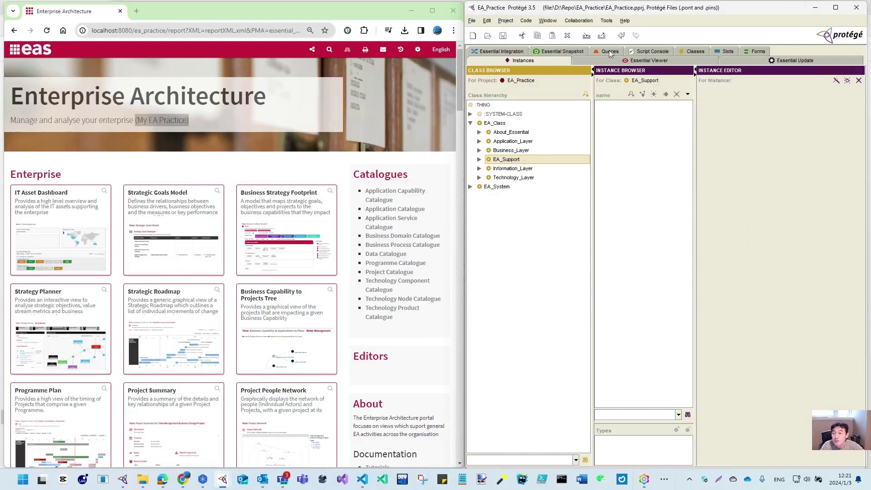
# Switch to the Chrome window with the repositories and show the GitHub EA/Essential_EA folder page.
pyautogui.moveTo(181, 484)
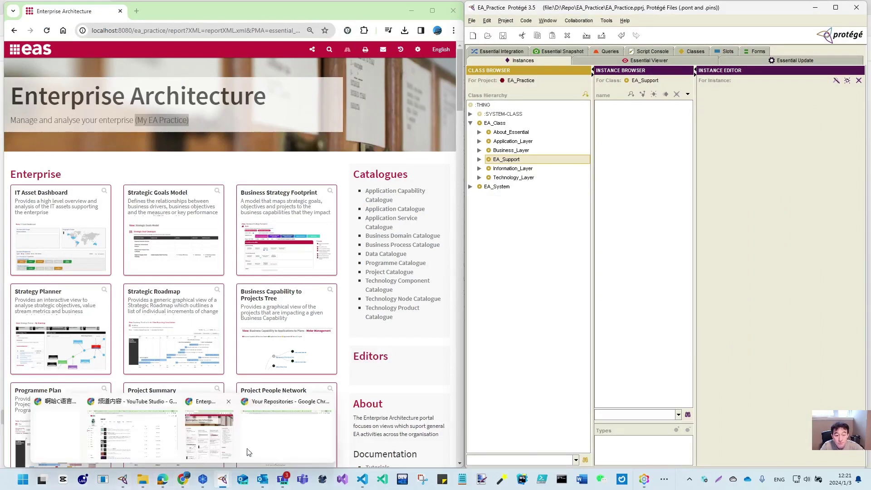
pyautogui.click(286, 431)
pyautogui.click(638, 15)
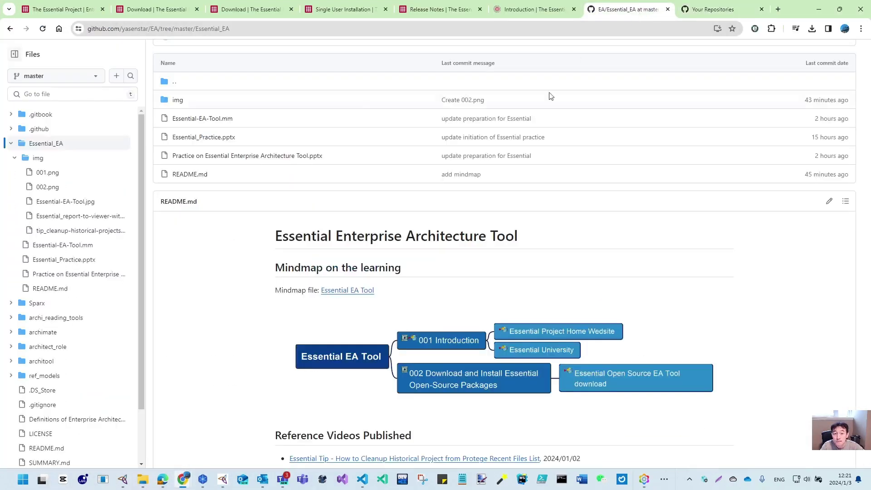